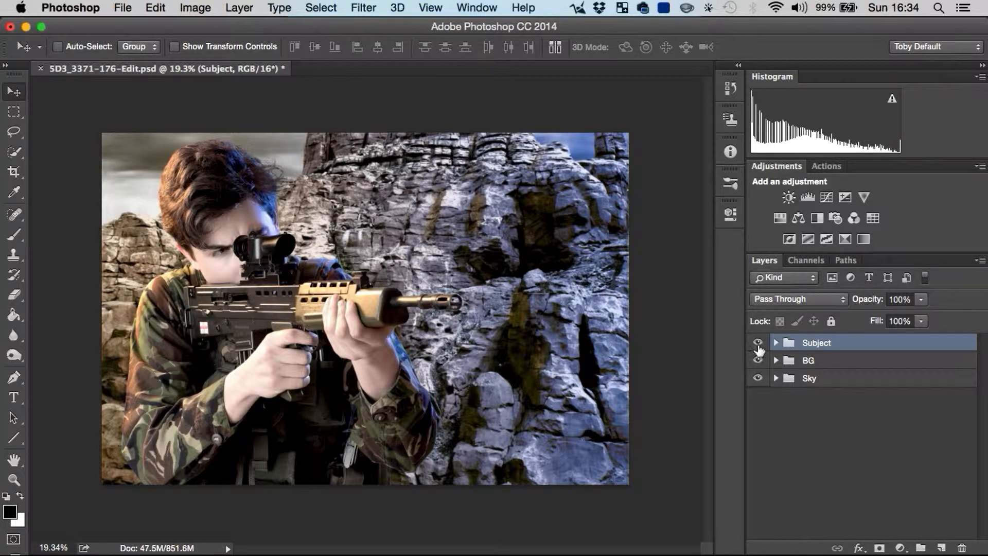
Step: Hide and show the Subject and BG layer groups in turn to examine what each contributes to the composite
click(758, 343)
click(758, 343)
click(757, 361)
click(758, 360)
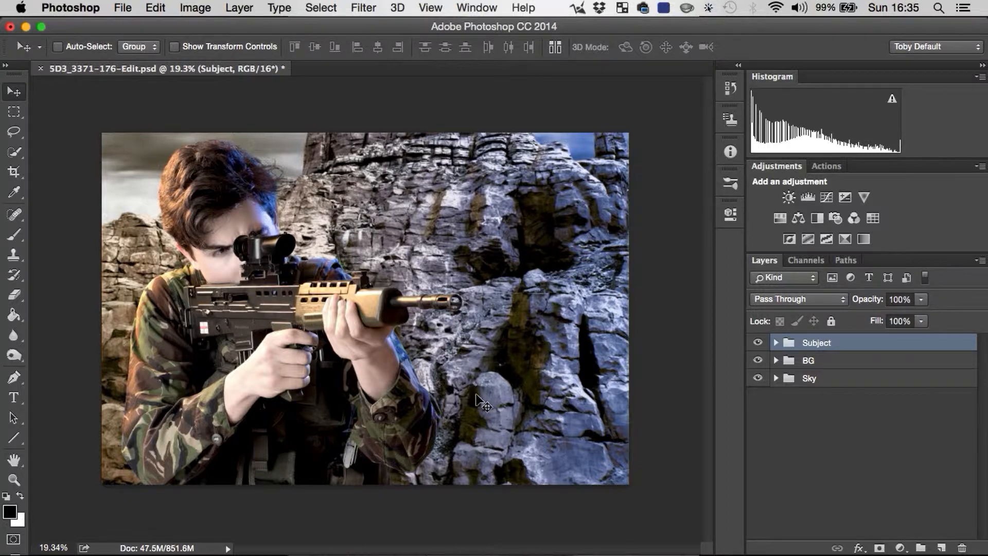
Step: Create a new 500 × 500 pixel RGB document at 300 pixels/inch with a white background and keep it in view
key(super)
key(super+n)
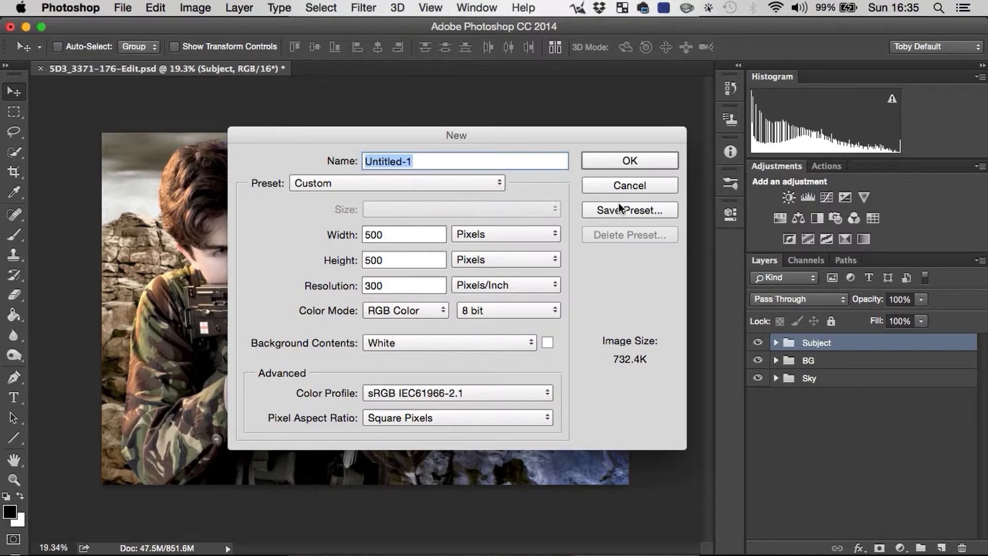
click(632, 161)
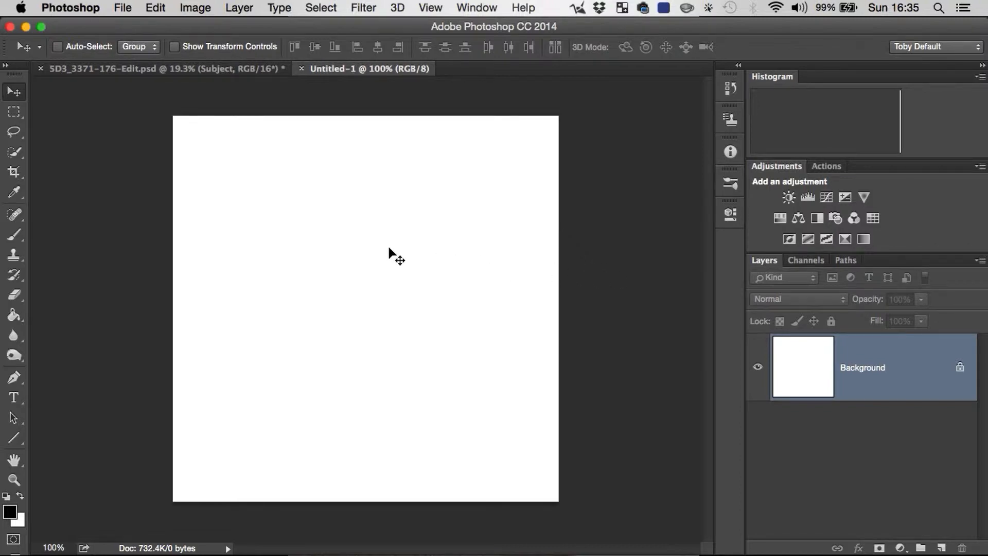
click(194, 64)
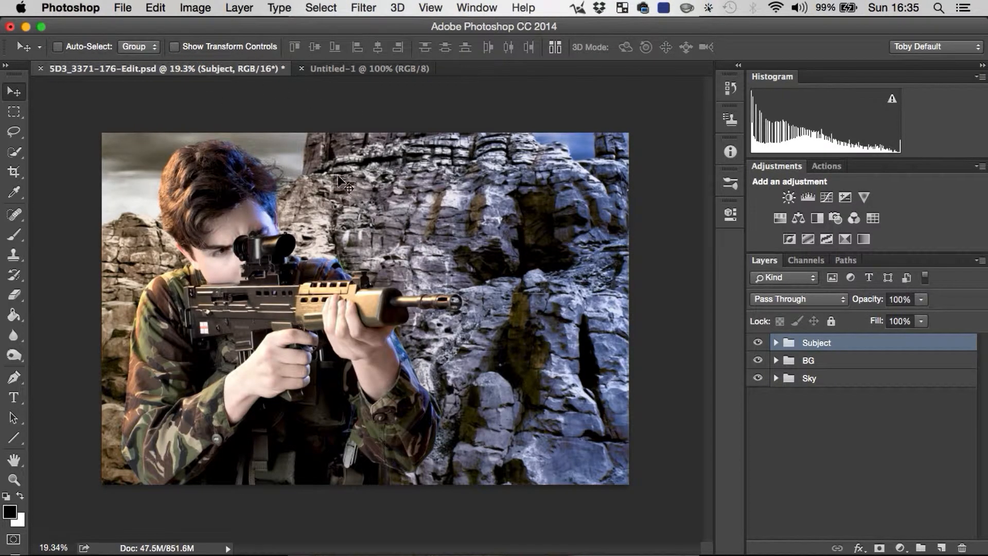
click(338, 69)
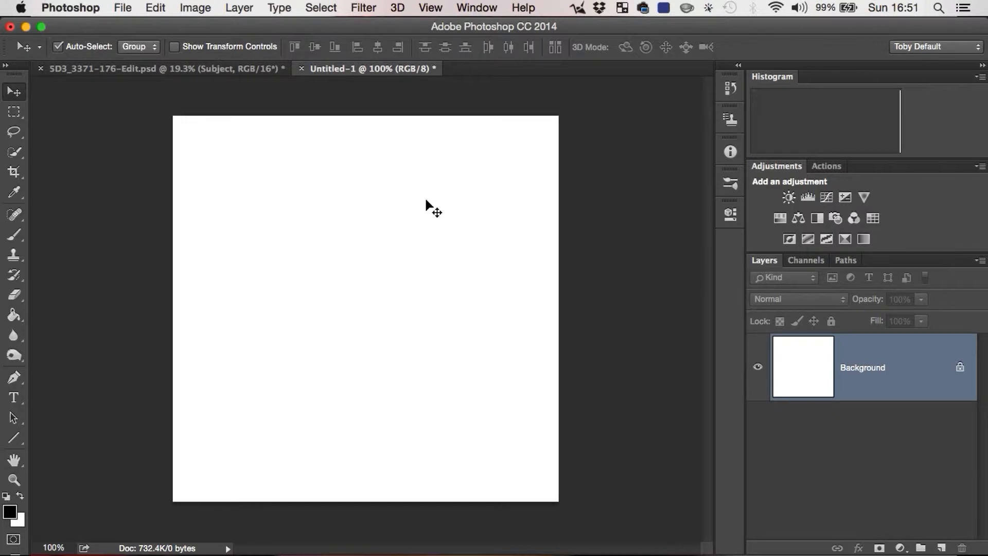
Step: Paint a short diagonal black stroke near the canvas's lower-left corner with the 74 px hard round brush
click(17, 234)
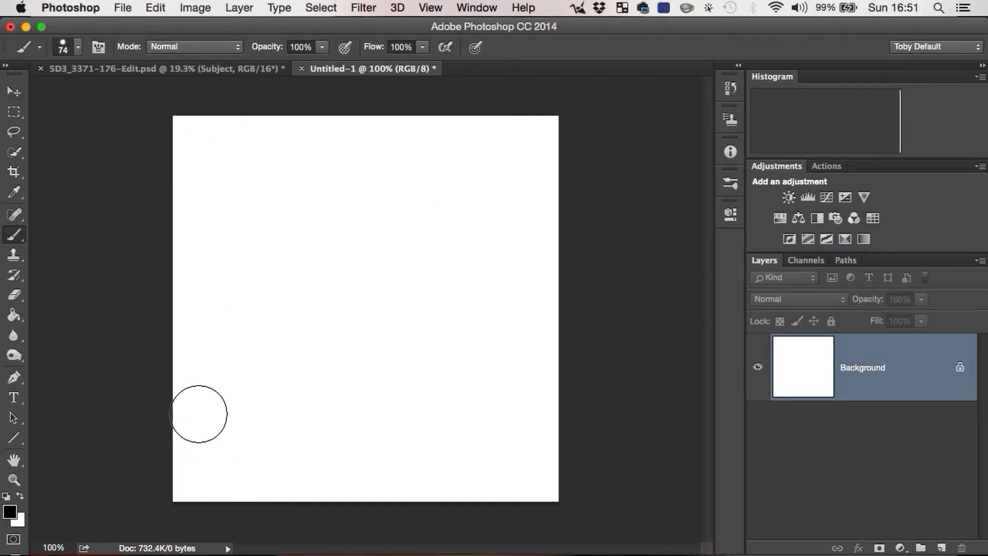
drag(200, 415, 235, 476)
key(super+z)
drag(222, 400, 260, 460)
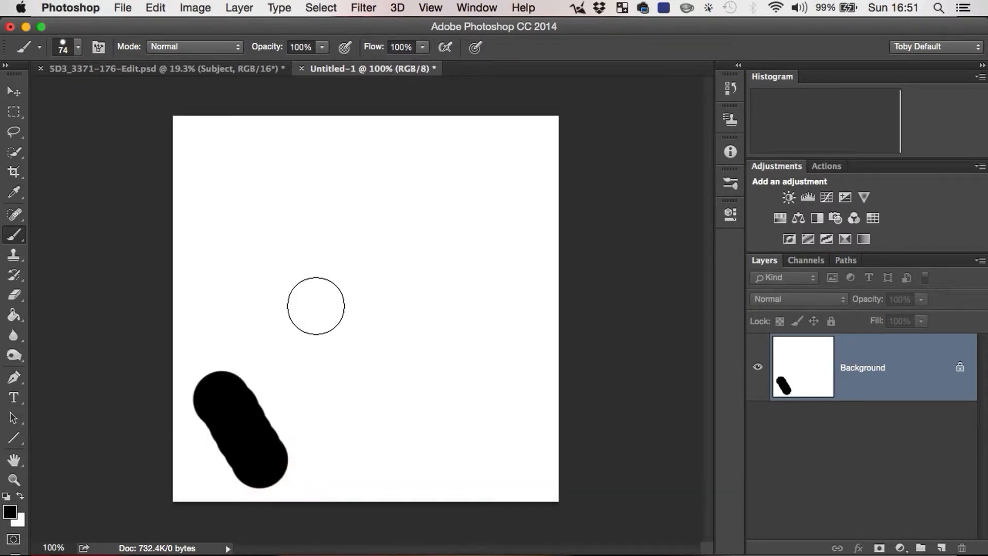
Step: Choose the 24 px spatter brush preset and paint a diagonal stroke beside the thick round one
click(78, 47)
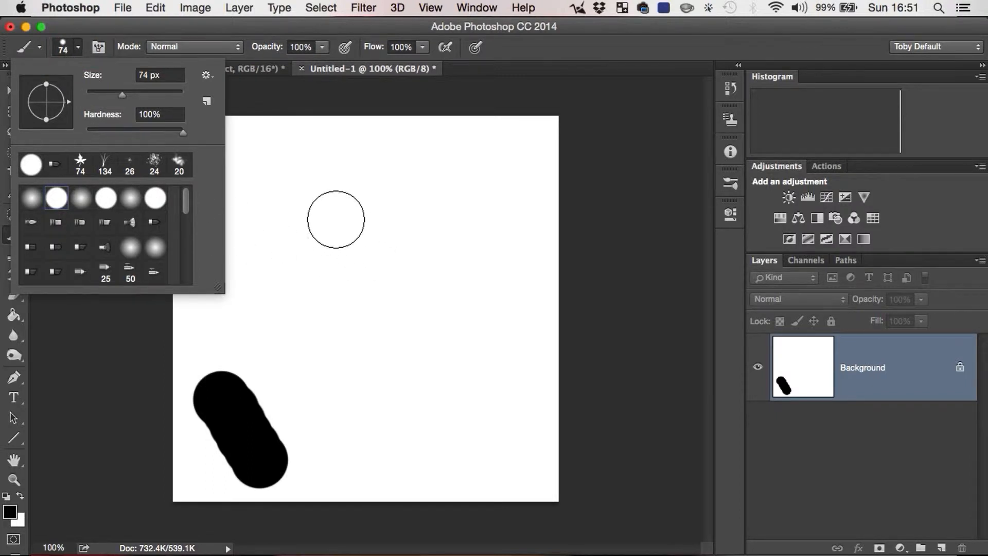
right_click(332, 219)
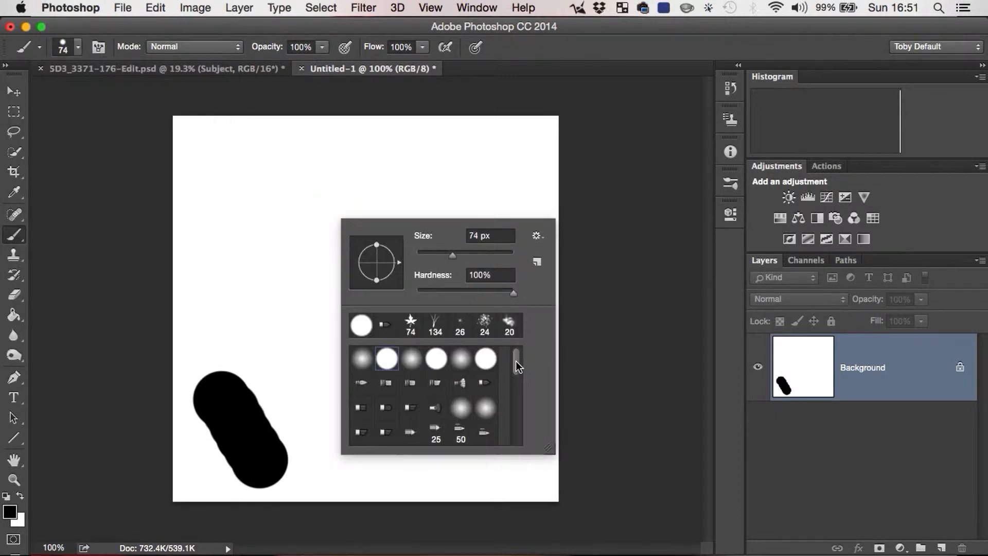
mouse_move(516, 362)
mouse_down()
mouse_move(514, 428)
mouse_move(516, 320)
mouse_up()
click(541, 240)
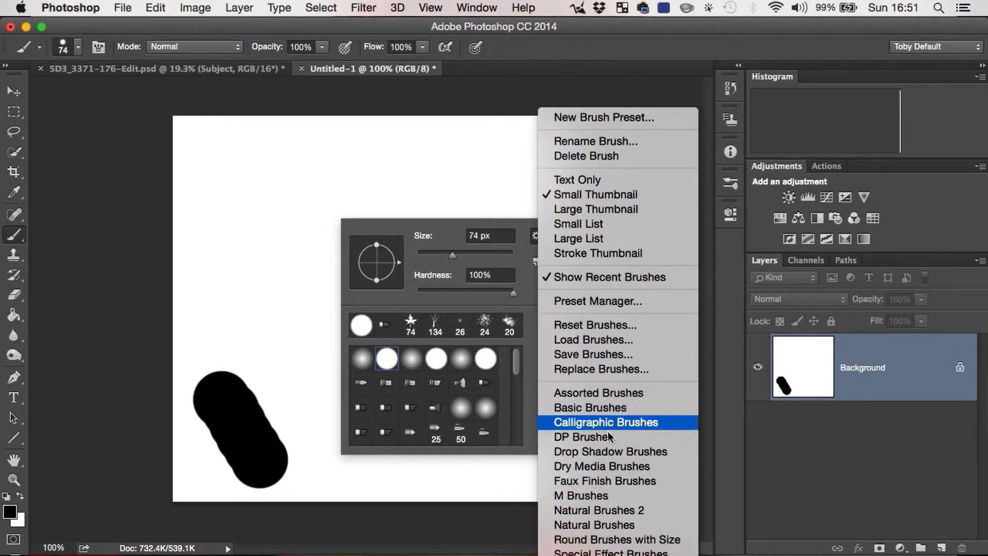
click(530, 295)
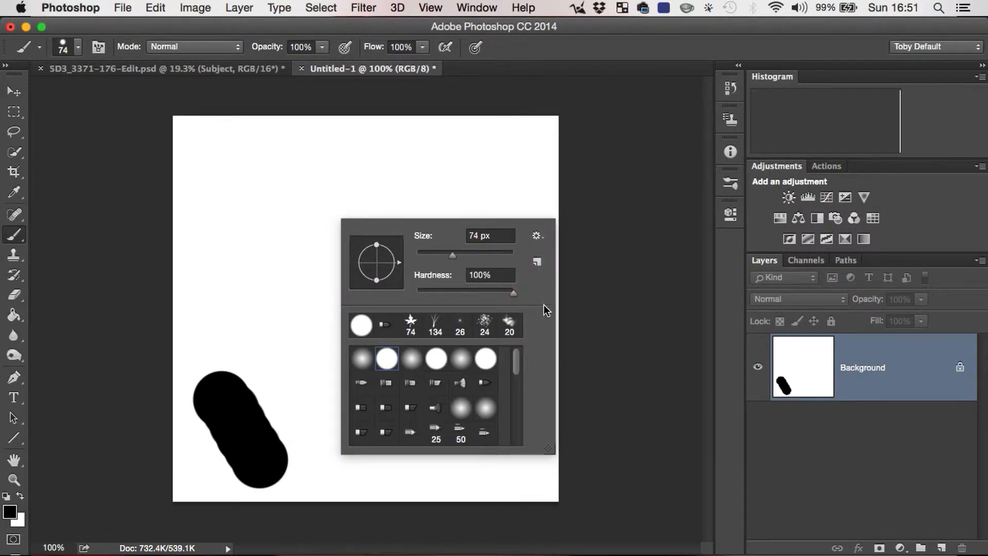
scroll(520, 371, down, 3)
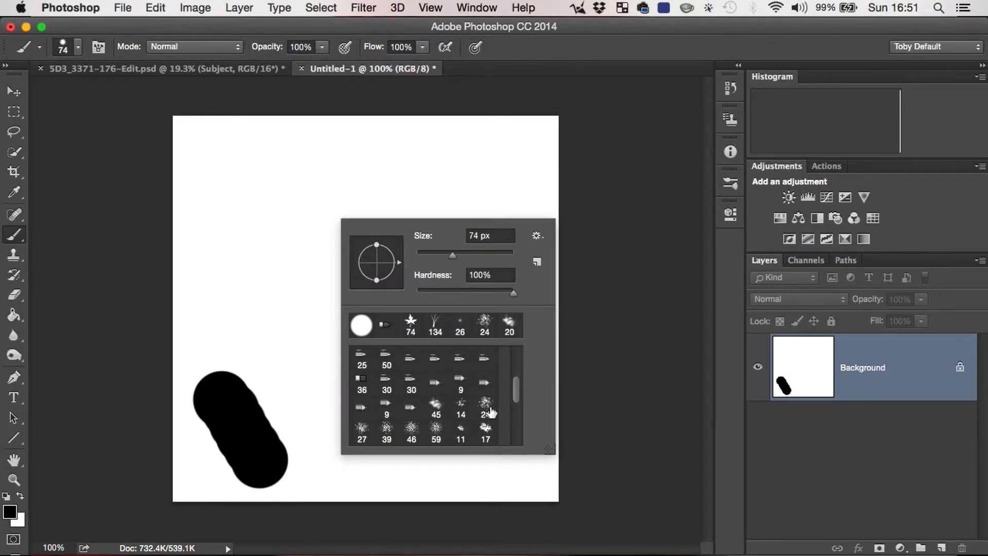
click(486, 407)
drag(258, 331, 378, 440)
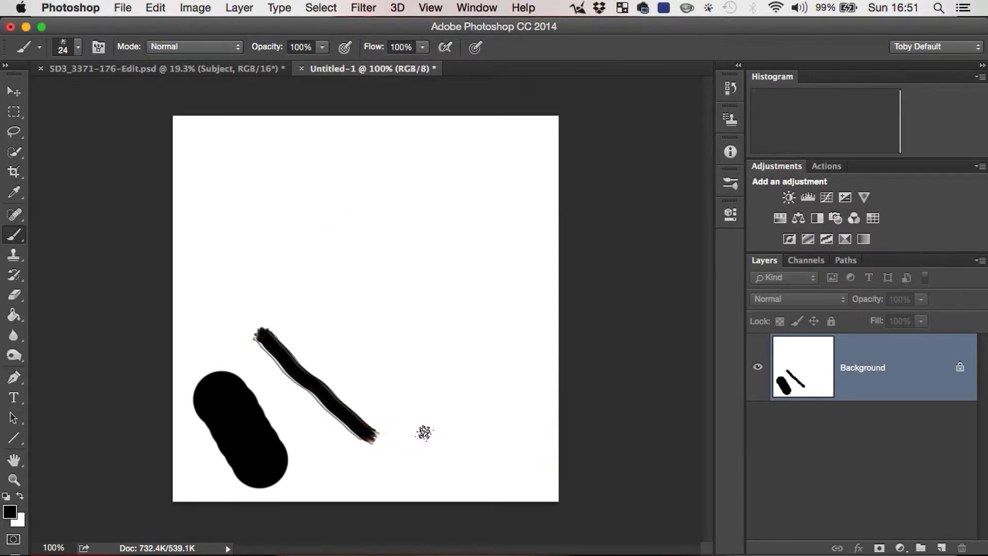
Step: Choose the 134 px grass brush preset and paint a descending row of grass across the canvas's lower right
click(78, 47)
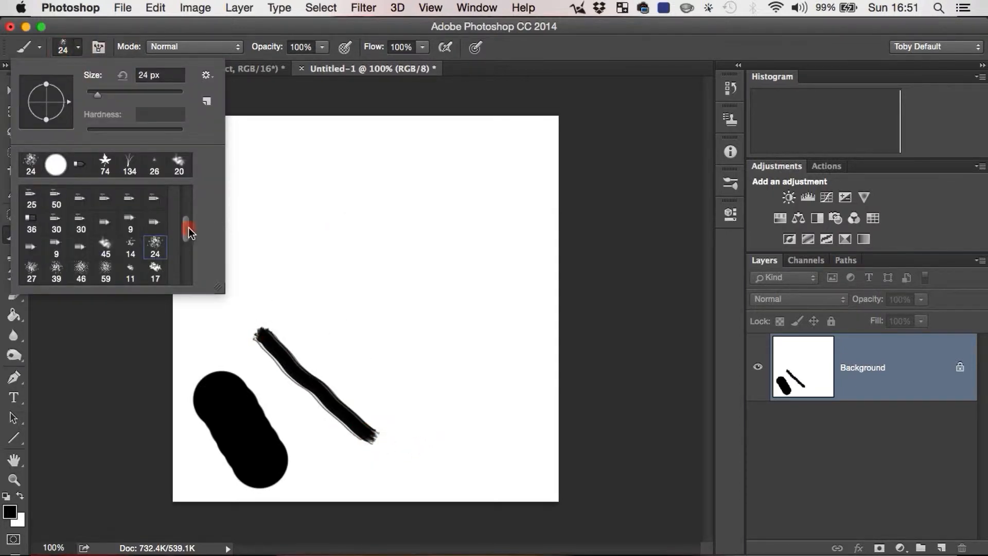
drag(189, 227, 183, 248)
click(157, 258)
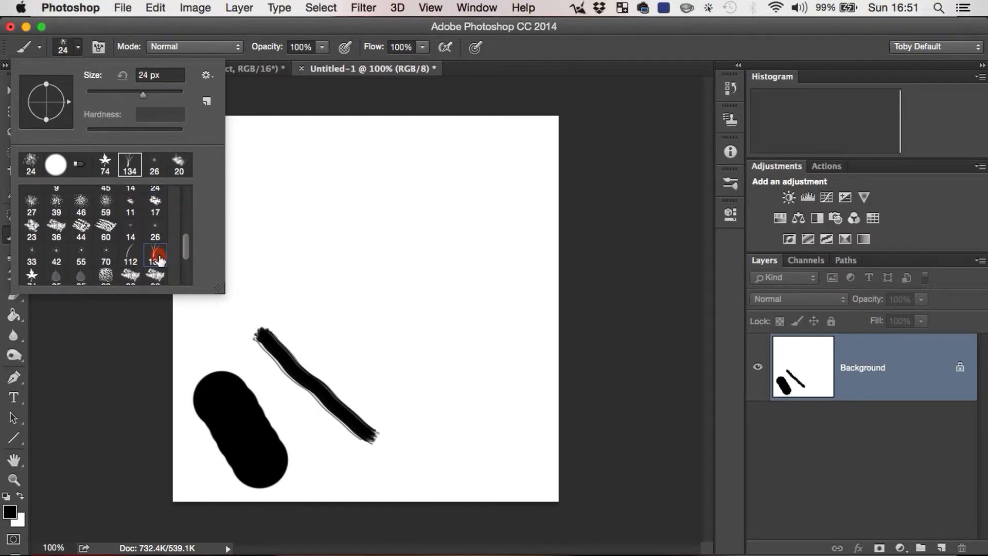
mouse_move(320, 326)
mouse_down()
mouse_move(439, 379)
mouse_move(510, 394)
mouse_up()
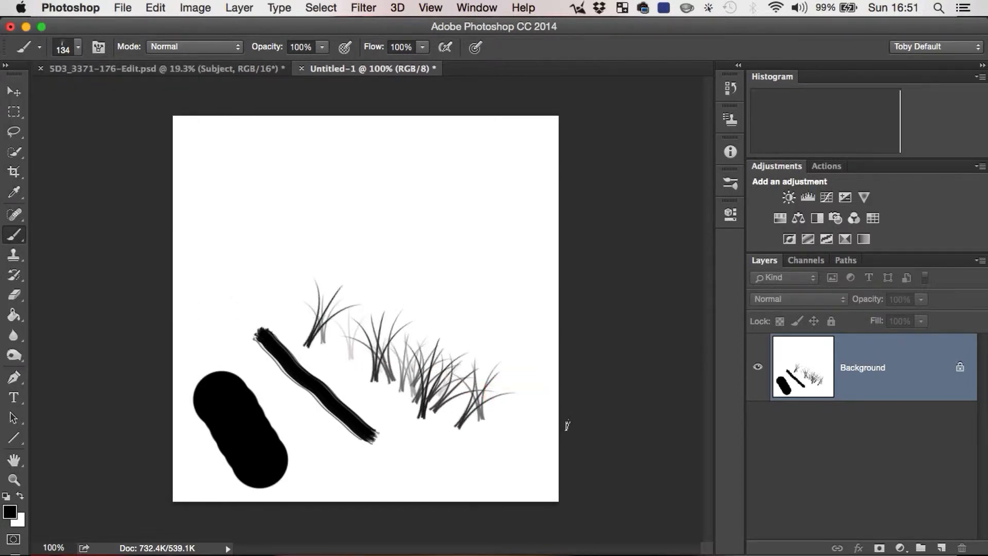
Step: Choose the 74 px maple leaf brush preset and scatter leaves above the spatter stroke
click(73, 51)
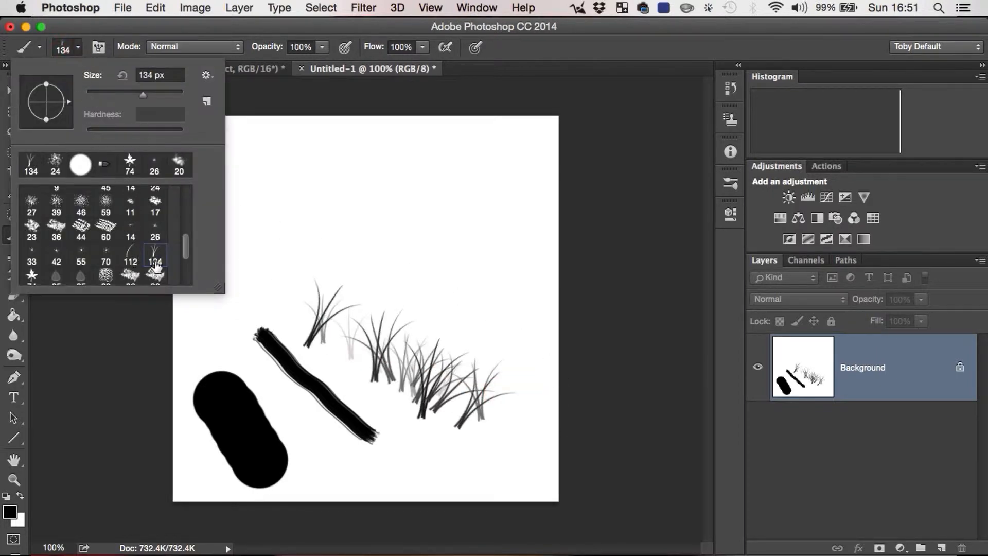
scroll(30, 273, down, 1)
click(31, 270)
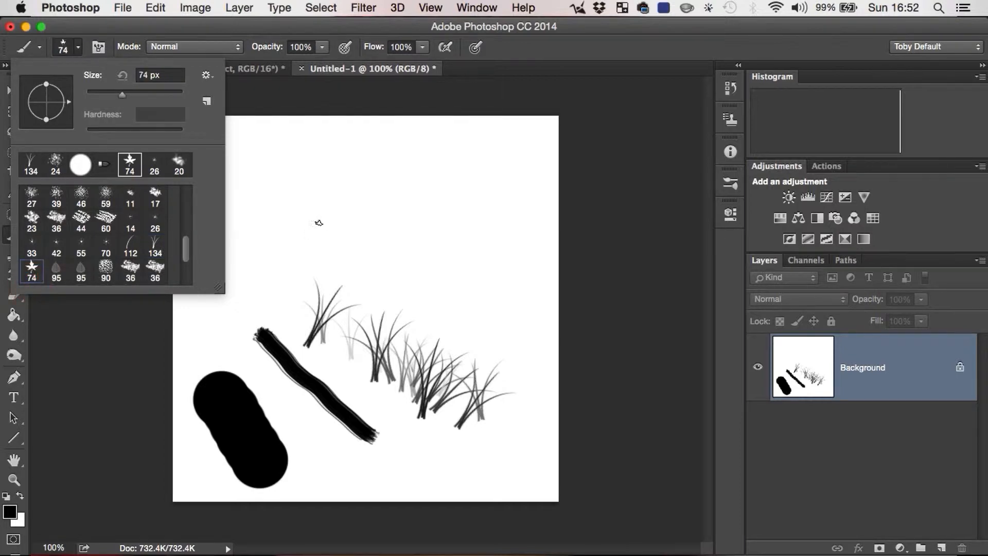
mouse_move(246, 302)
mouse_down()
mouse_move(281, 248)
mouse_move(316, 235)
mouse_up()
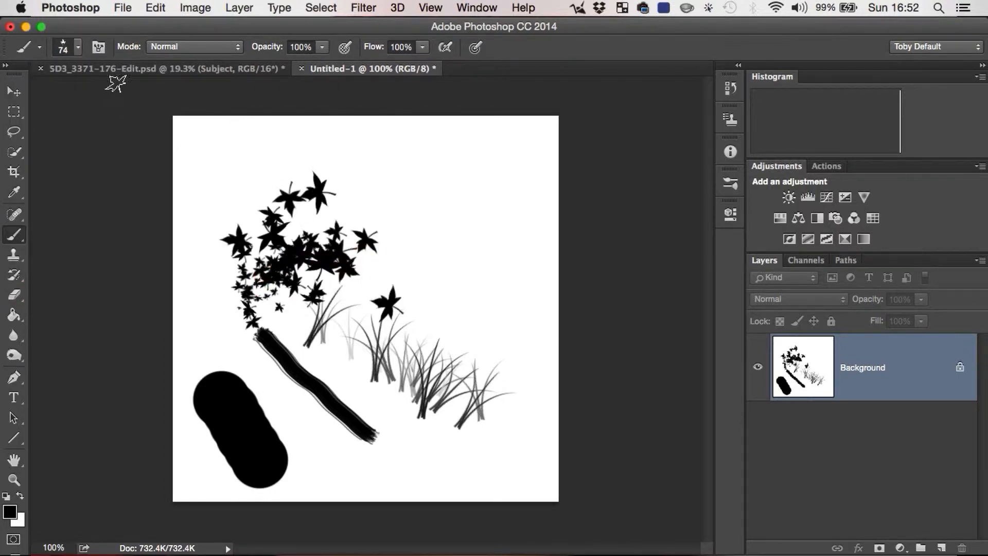
Step: Choose a 74 px round bristle brush preset and paint several looping strokes across the upper half of the canvas
click(81, 47)
mouse_move(186, 248)
mouse_down()
mouse_move(189, 273)
mouse_move(185, 203)
mouse_up()
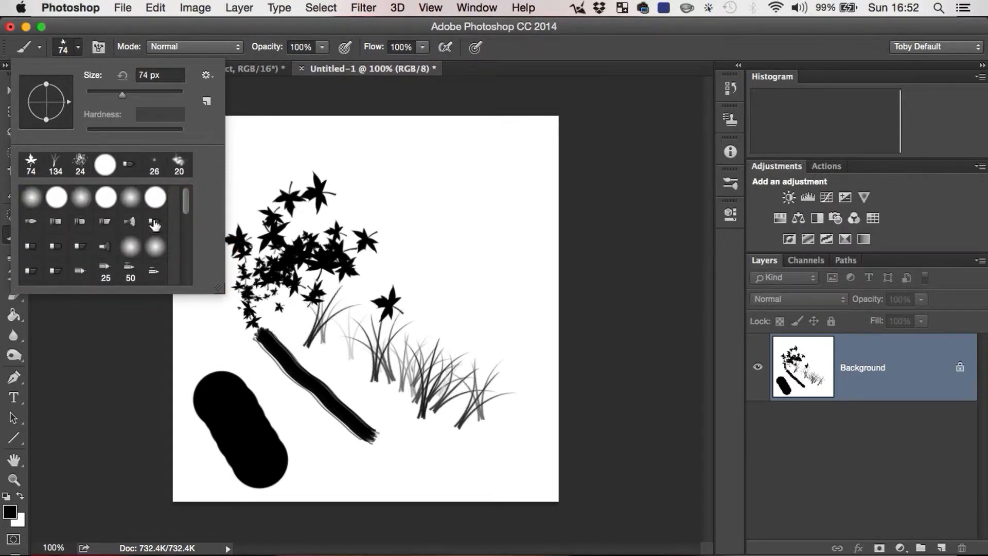
click(155, 221)
click(647, 213)
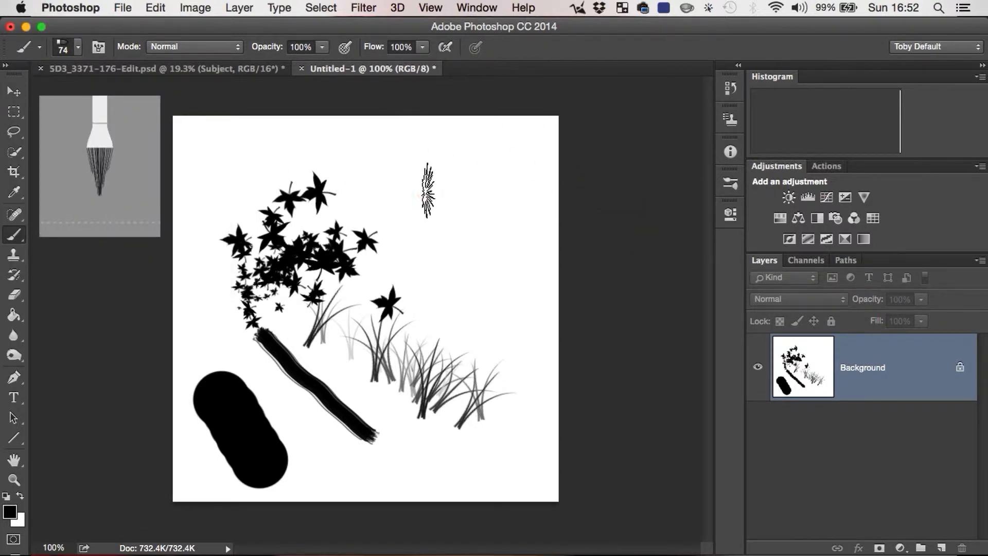
mouse_move(424, 189)
mouse_down()
mouse_move(459, 207)
mouse_move(482, 189)
mouse_move(502, 234)
mouse_move(419, 237)
mouse_move(450, 297)
mouse_move(435, 394)
mouse_up()
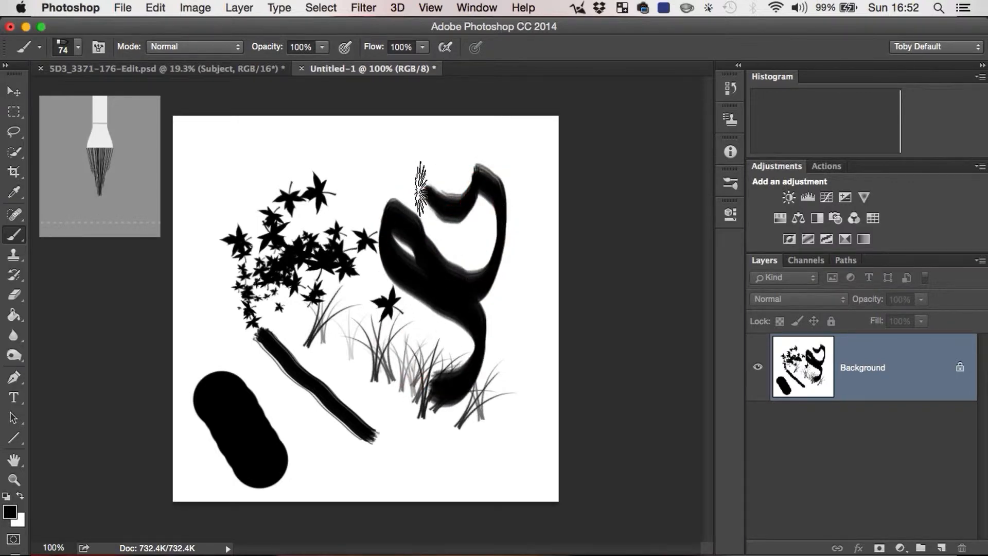
mouse_move(417, 173)
mouse_down()
mouse_move(312, 158)
mouse_move(438, 161)
mouse_move(493, 272)
mouse_move(421, 326)
mouse_move(494, 229)
mouse_move(464, 211)
mouse_move(468, 360)
mouse_up()
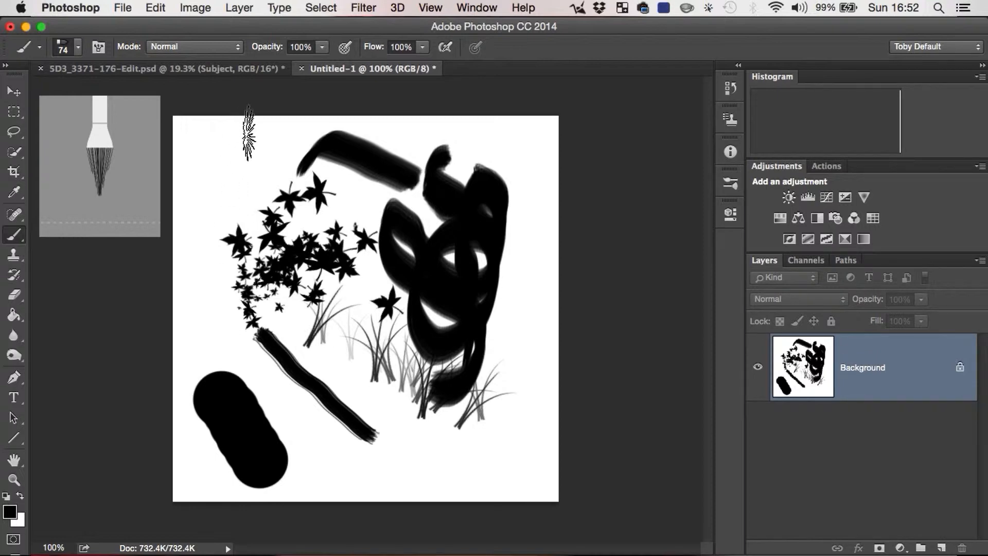
mouse_move(278, 136)
mouse_down()
mouse_move(208, 179)
mouse_move(289, 153)
mouse_move(285, 252)
mouse_up()
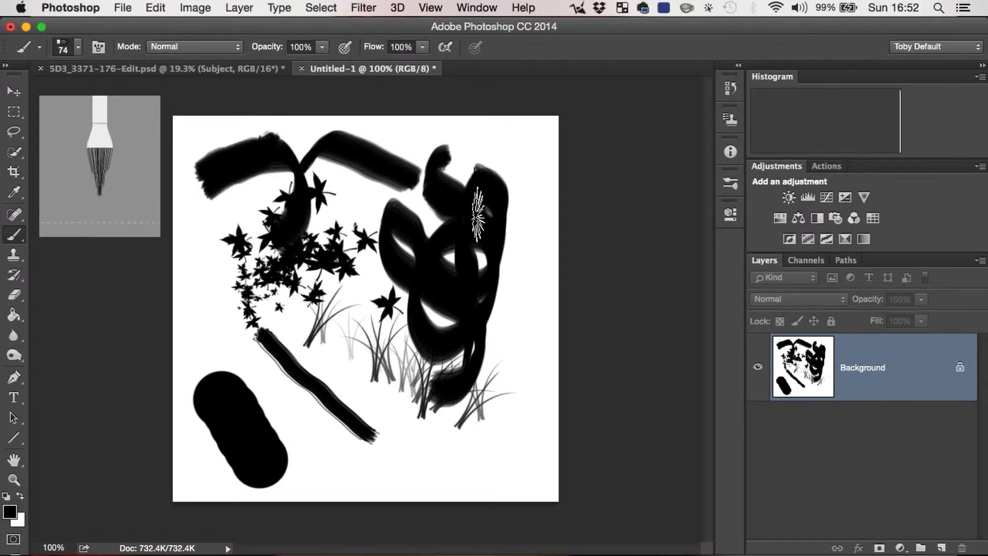
Step: Clear all the brush strokes from the whole canvas back to white and remove the selection
key(super+a)
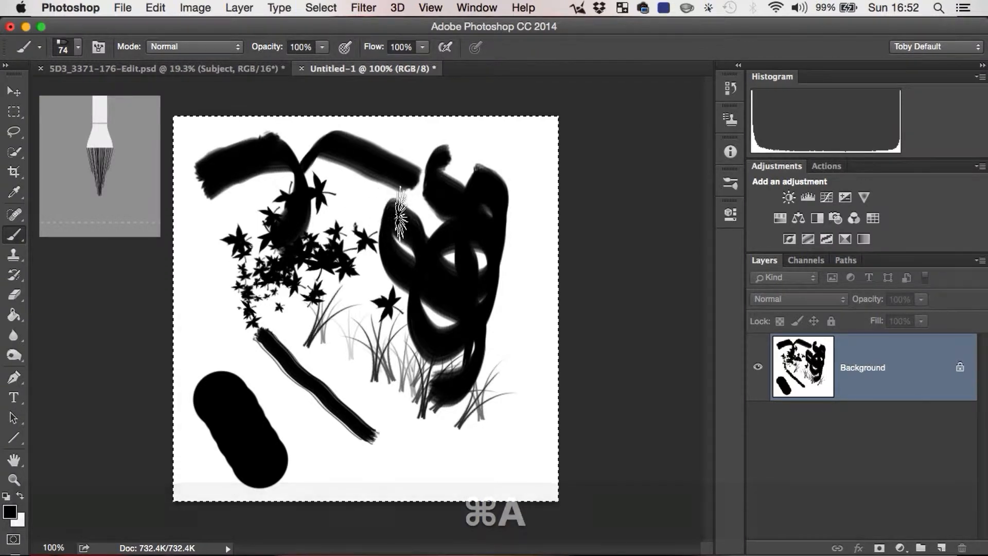
key(BackSpace)
key(Return)
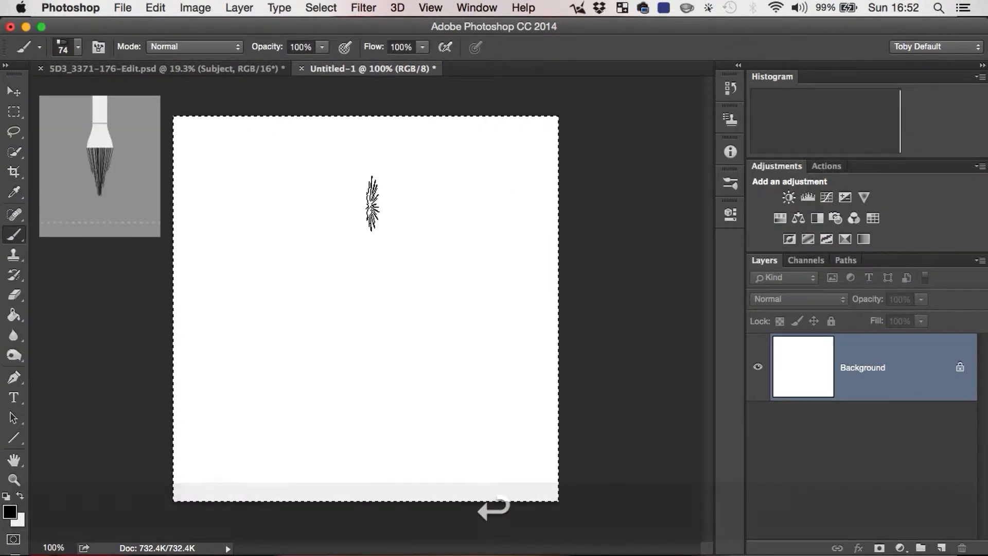
key(super+d)
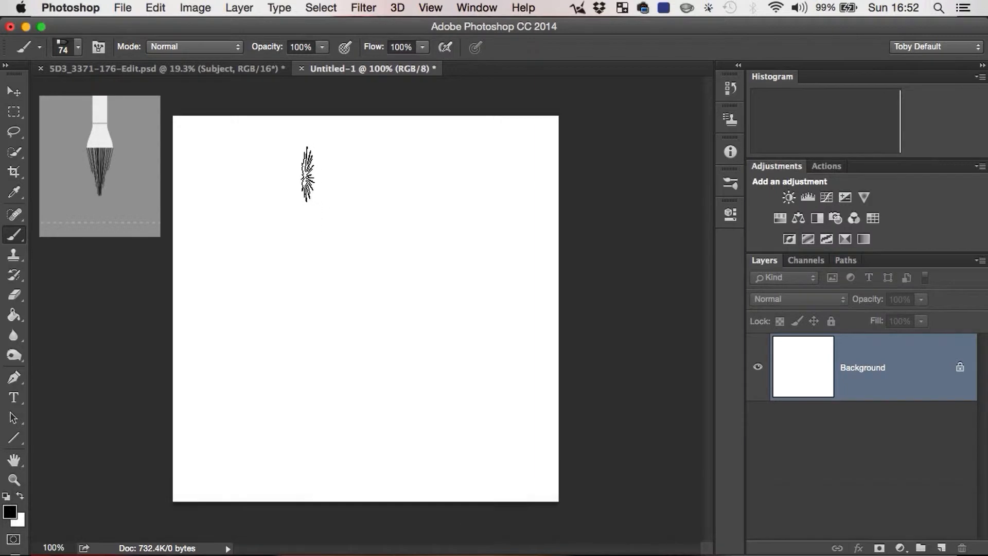
Step: Choose the 45 px irregular textured brush preset and enlarge it to 500 px
click(78, 48)
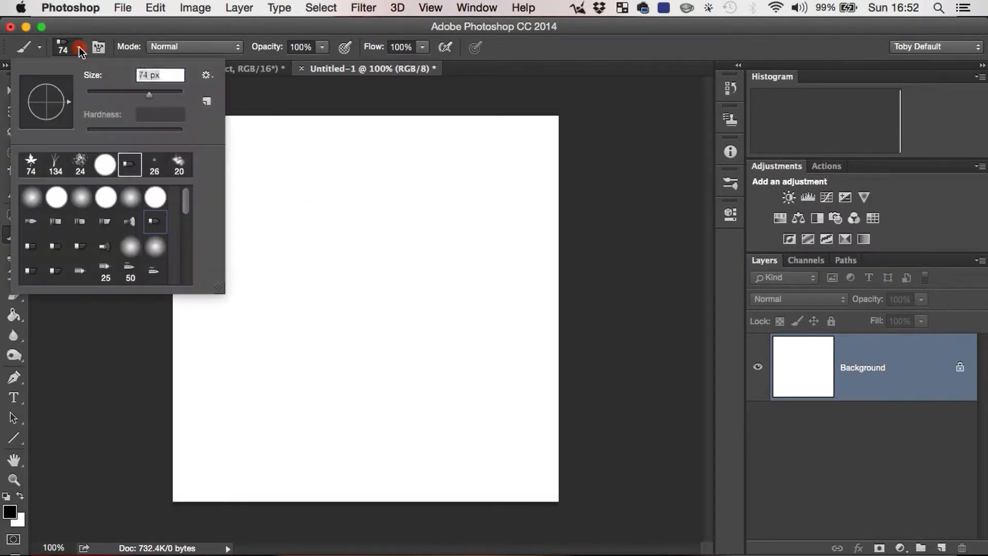
drag(189, 199, 188, 227)
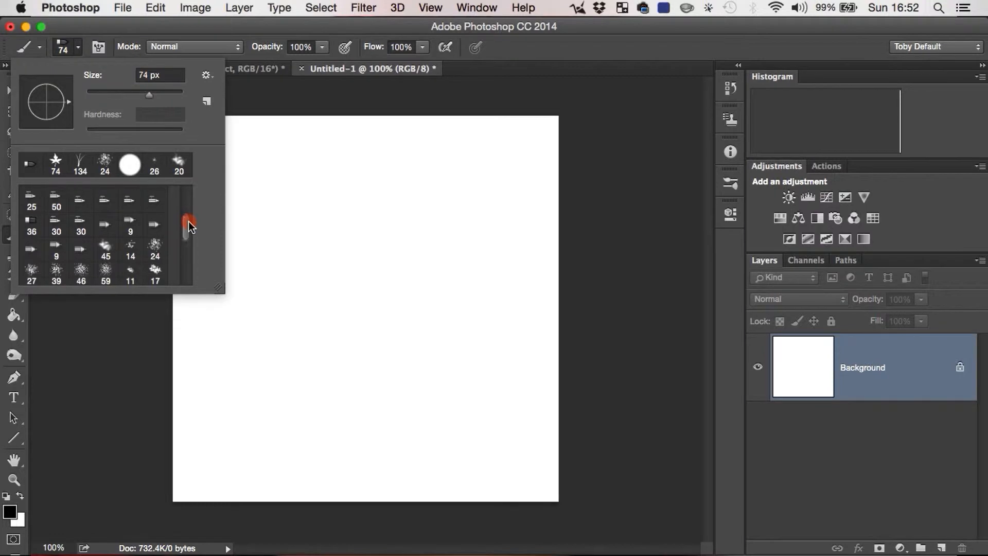
click(106, 251)
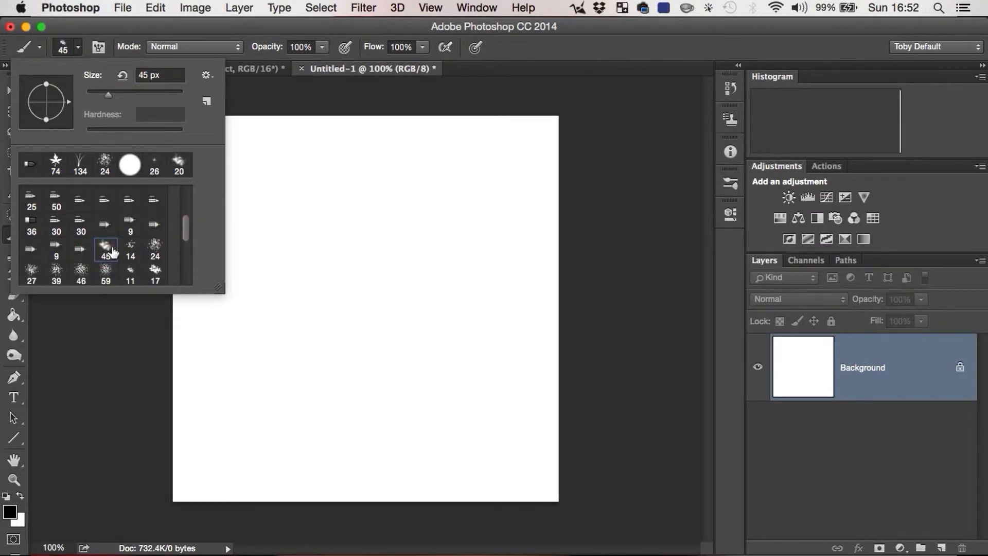
click(662, 227)
key(bracketright)
key(bracketright)
key(bracketright)
key(bracketright)
key(bracketright)
key(bracketright)
key(bracketright)
key(bracketright)
key(bracketright)
key(bracketright)
key(bracketright)
key(bracketright)
key(bracketright)
key(bracketright)
key(bracketright)
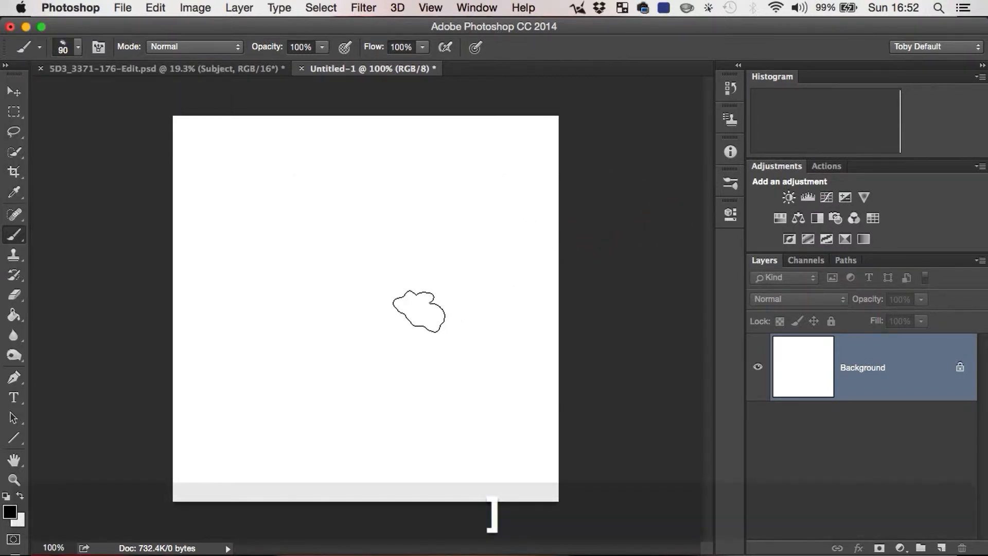
key(bracketleft)
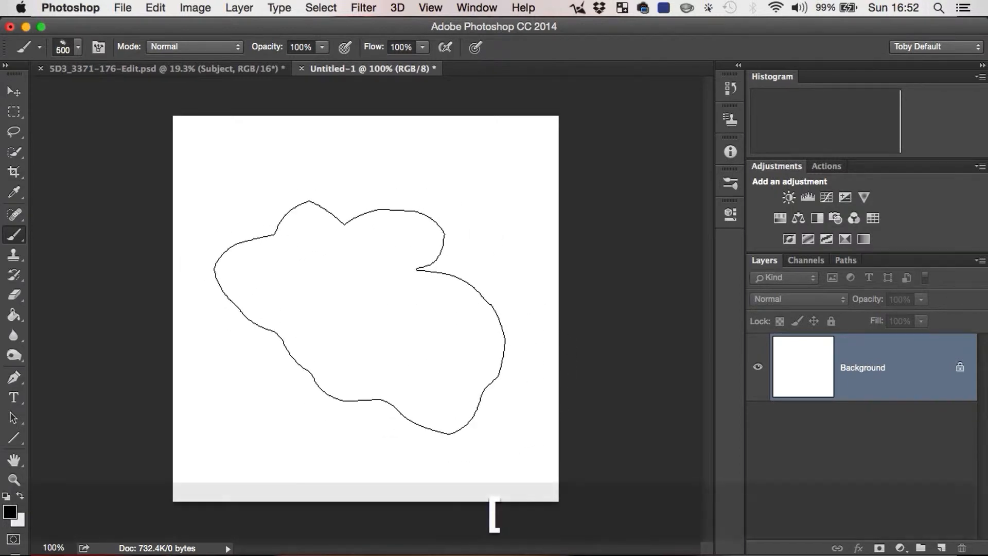
Step: Stamp the cloud-like brush repeatedly at the canvas centre to build up a soft grey shape, finishing with the Move tool active
click(376, 300)
click(375, 297)
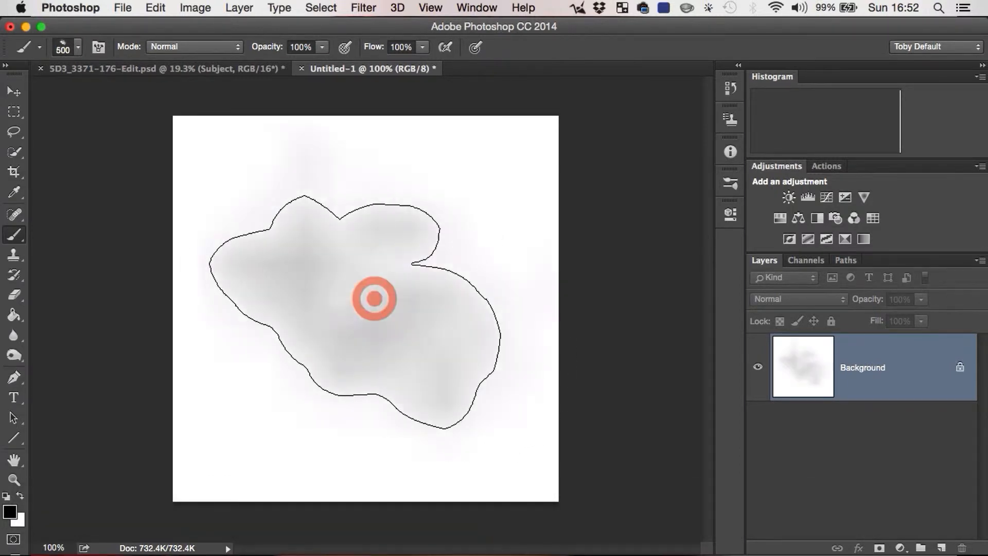
click(375, 297)
click(375, 297)
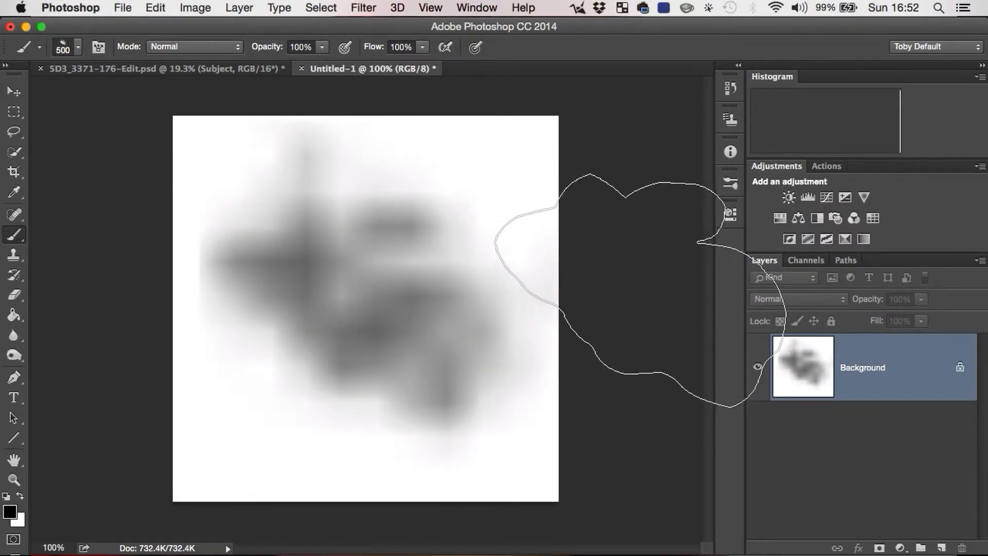
key(v)
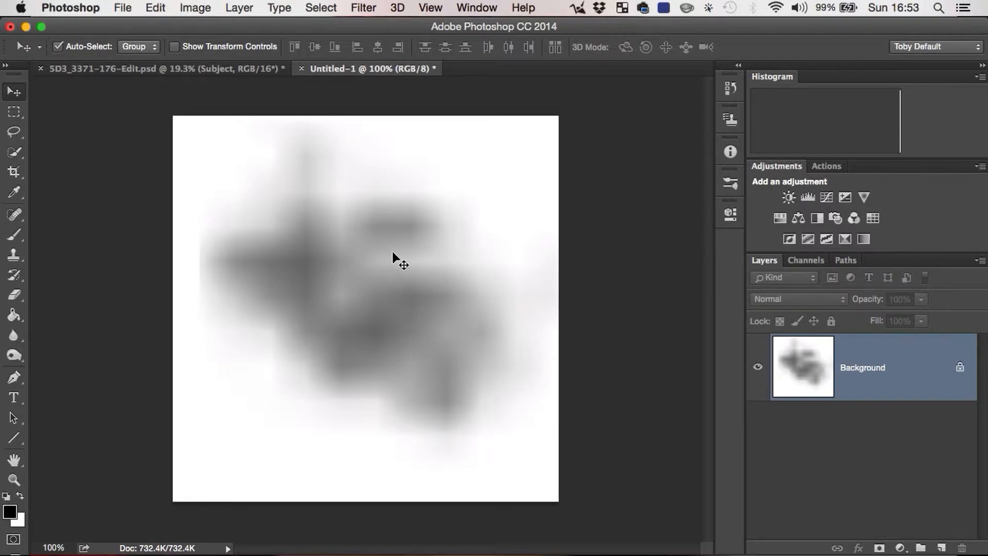
Step: Select the whole canvas and fill it with white at 100% opacity to clear the grey shape
key(super+a)
key(BackSpace)
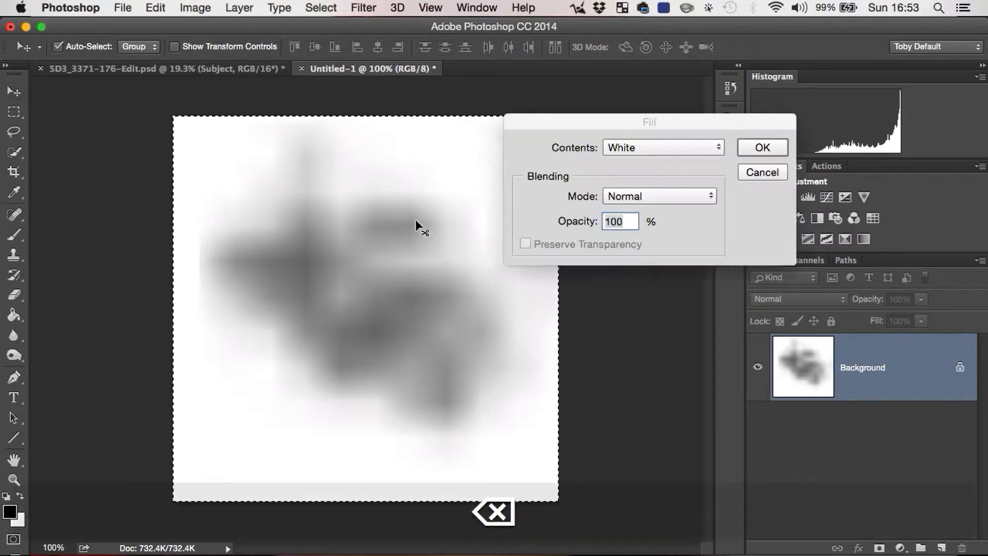
key(Return)
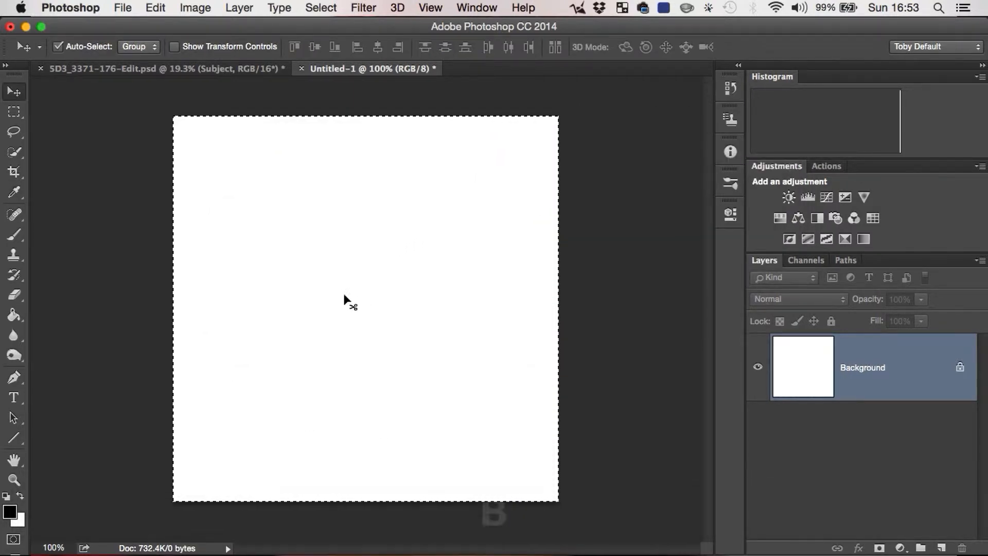
Step: Activate the Brush tool and reduce the cloud-like brush to 80 px
key(b)
key(bracketleft)
key(bracketleft)
key(bracketleft)
key(bracketleft)
key(bracketleft)
key(bracketleft)
key(bracketleft)
key(bracketleft)
key(bracketleft)
key(bracketleft)
key(bracketleft)
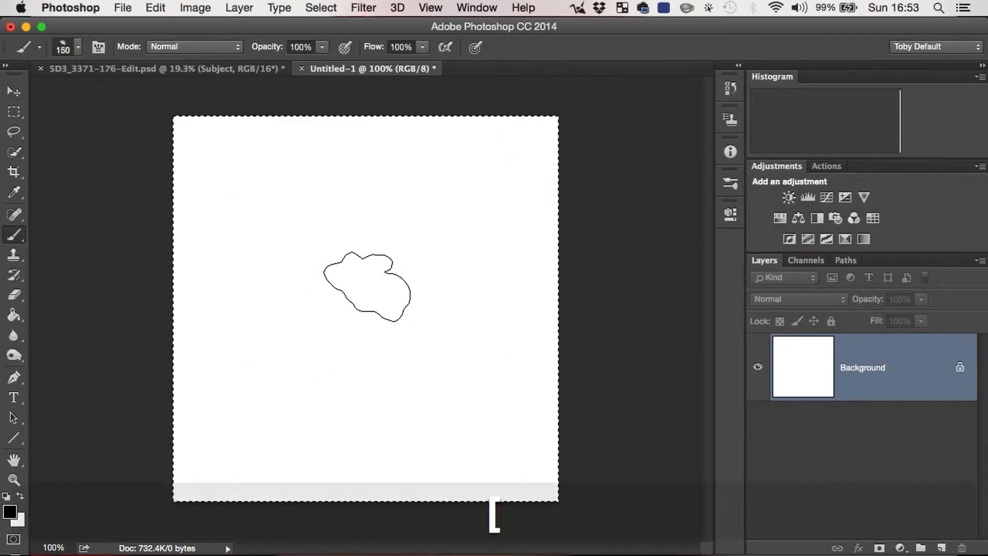
key(bracketleft)
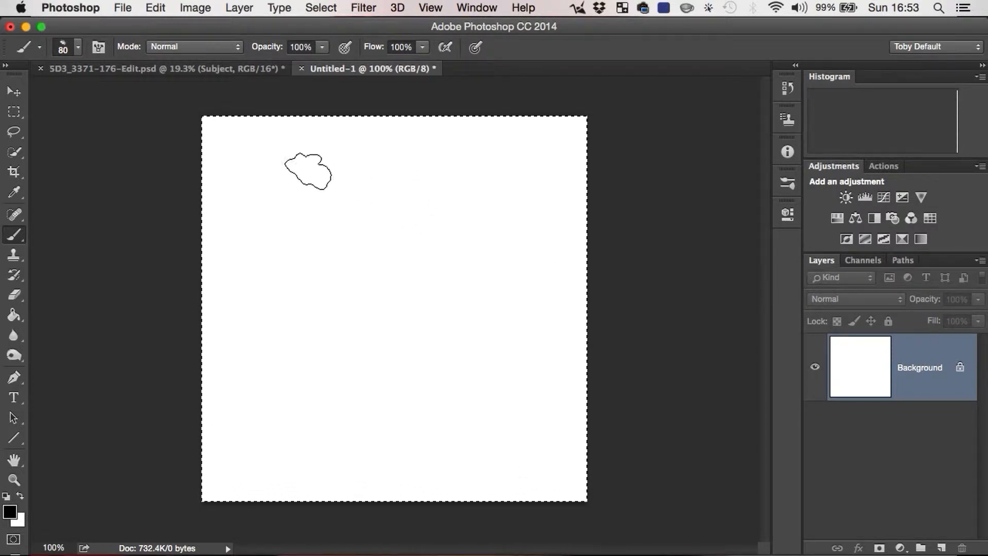
Step: Turn off Color Dynamics, Transfer and Shape Dynamics in the brush settings, and undo the upper diagonal test stroke
click(98, 49)
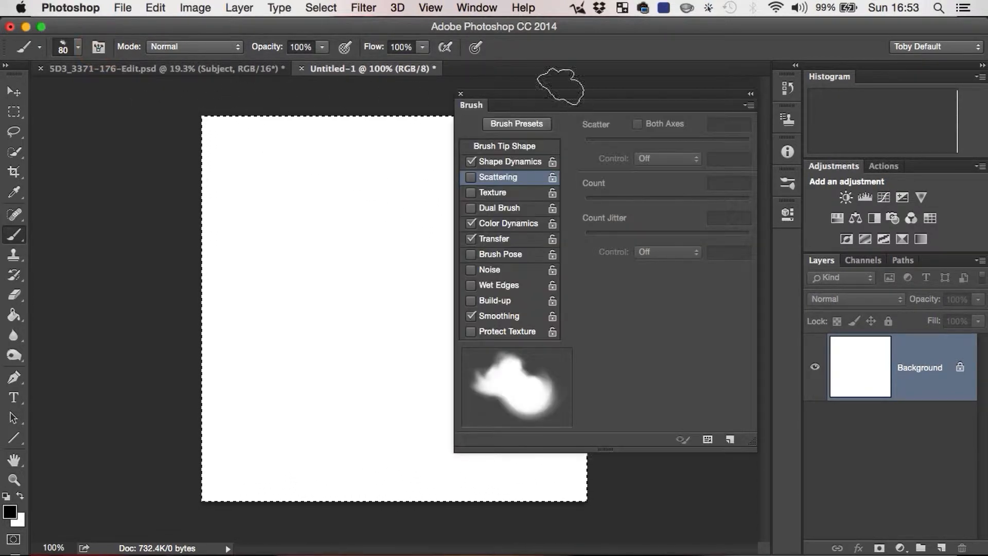
mouse_move(560, 93)
mouse_down()
mouse_move(666, 109)
mouse_move(699, 99)
mouse_up()
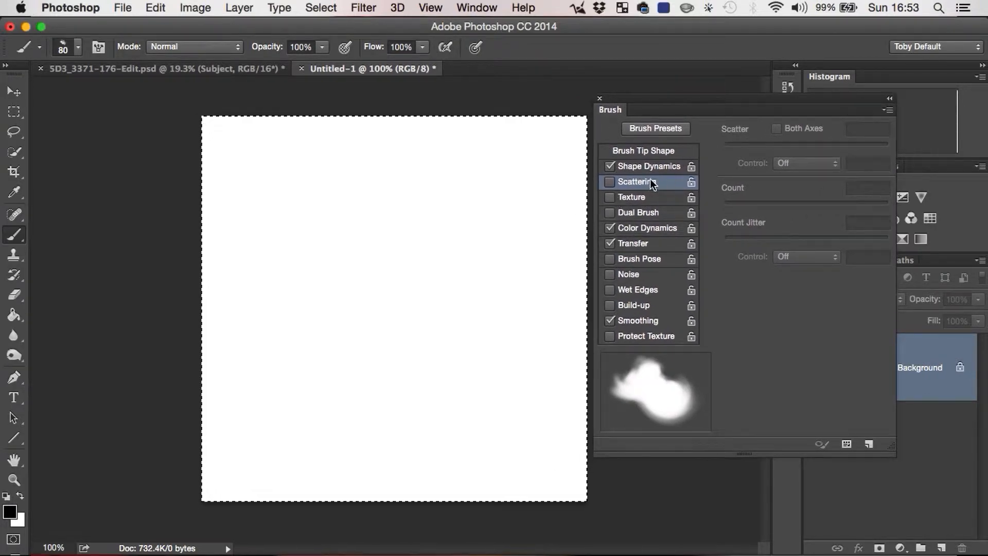
click(609, 227)
click(609, 243)
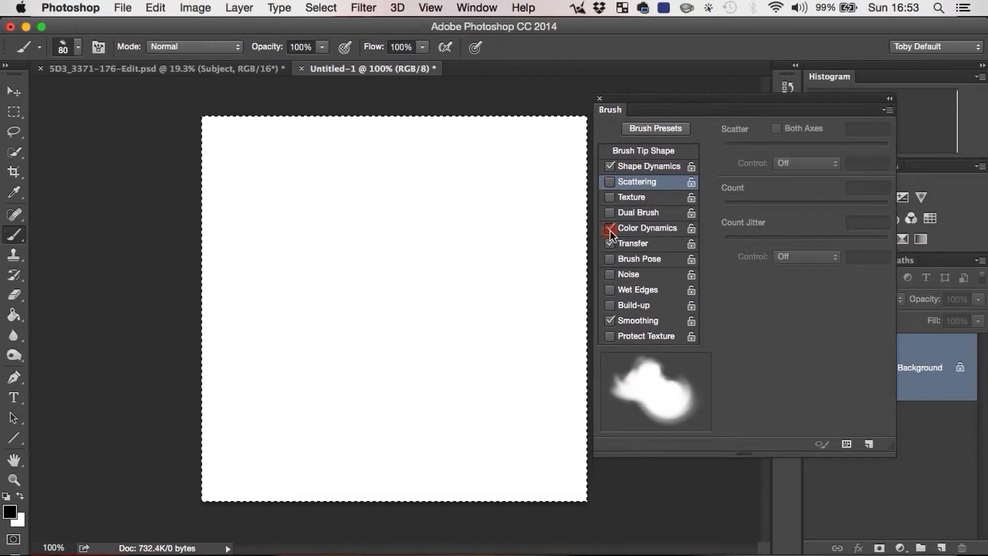
click(635, 167)
click(609, 165)
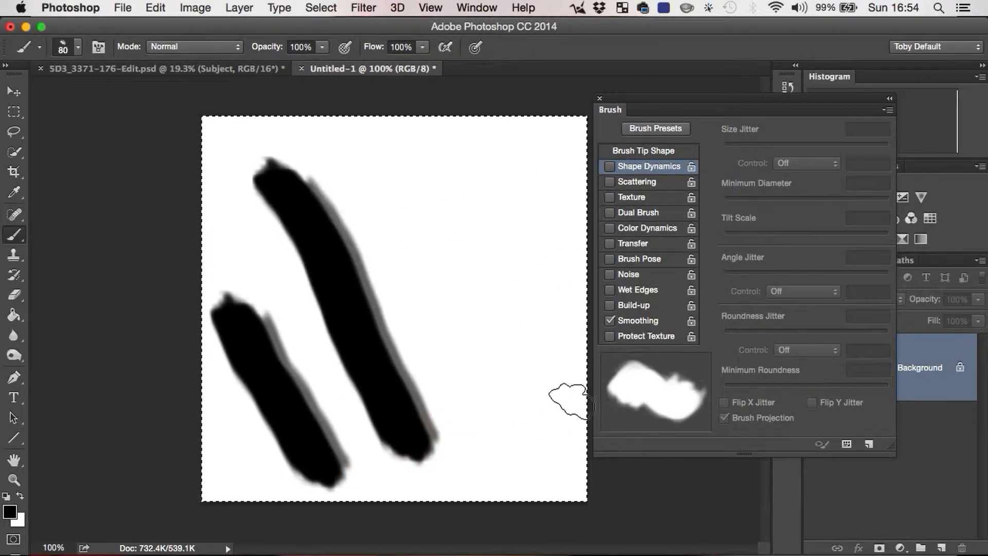
key(super+z)
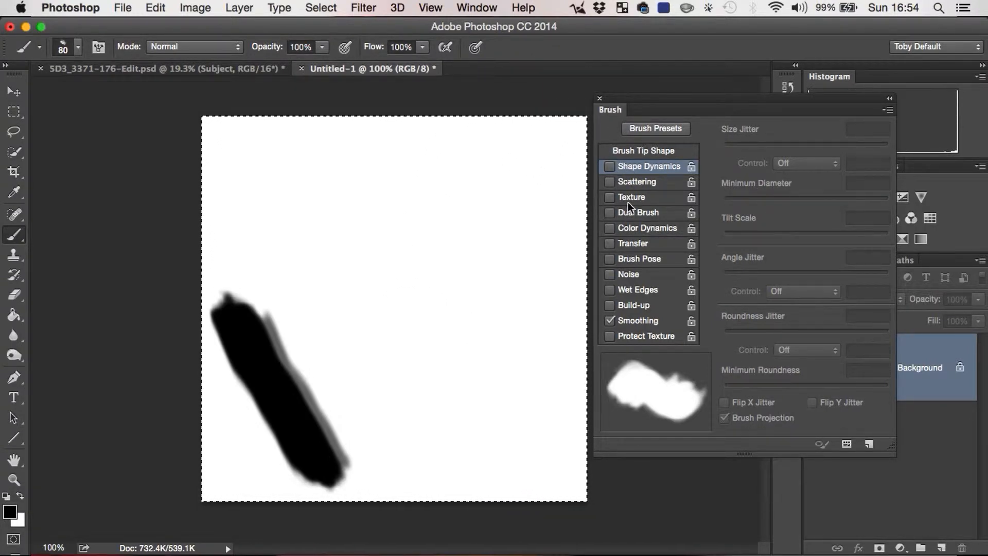
Step: Enable Shape Dynamics and try Size Jitter at 100% before returning it to 0%
click(610, 166)
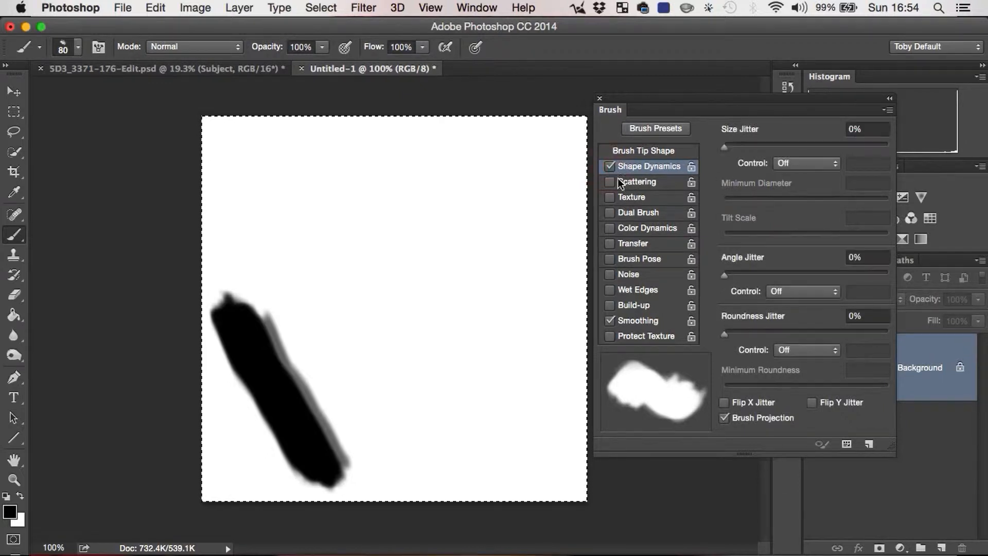
click(725, 147)
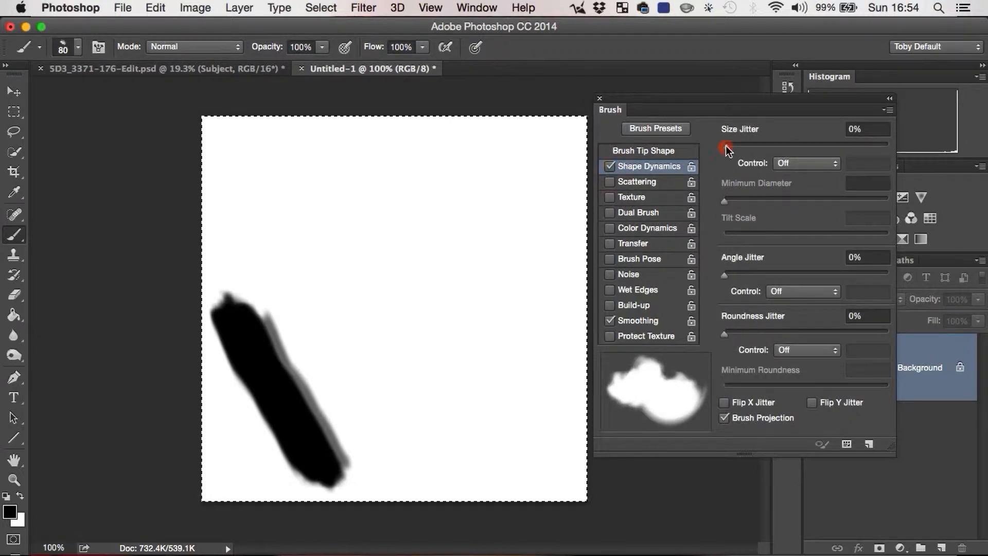
drag(725, 147, 904, 152)
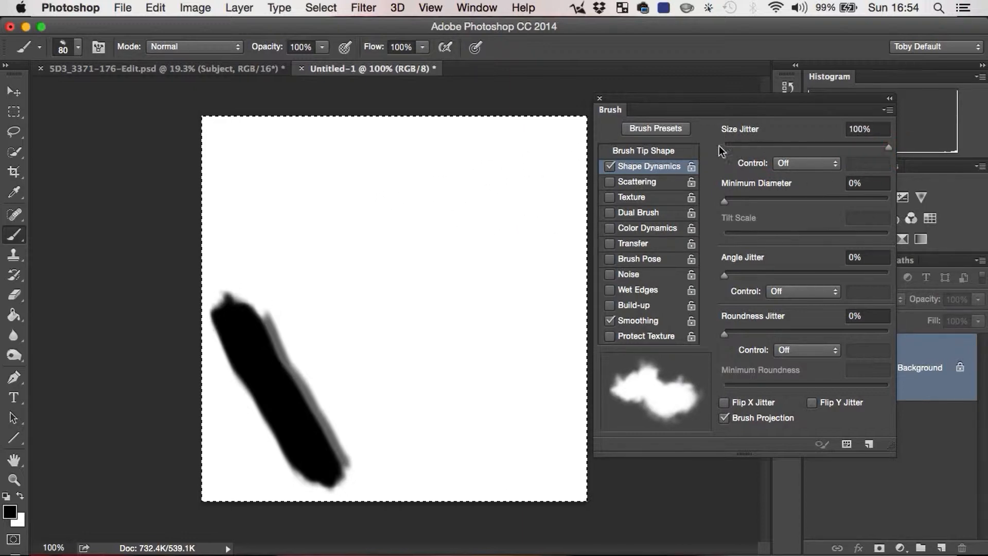
click(732, 146)
Step: Paint diagonal test strokes with the brush tip's Spacing set to 148% and to 43%
click(673, 151)
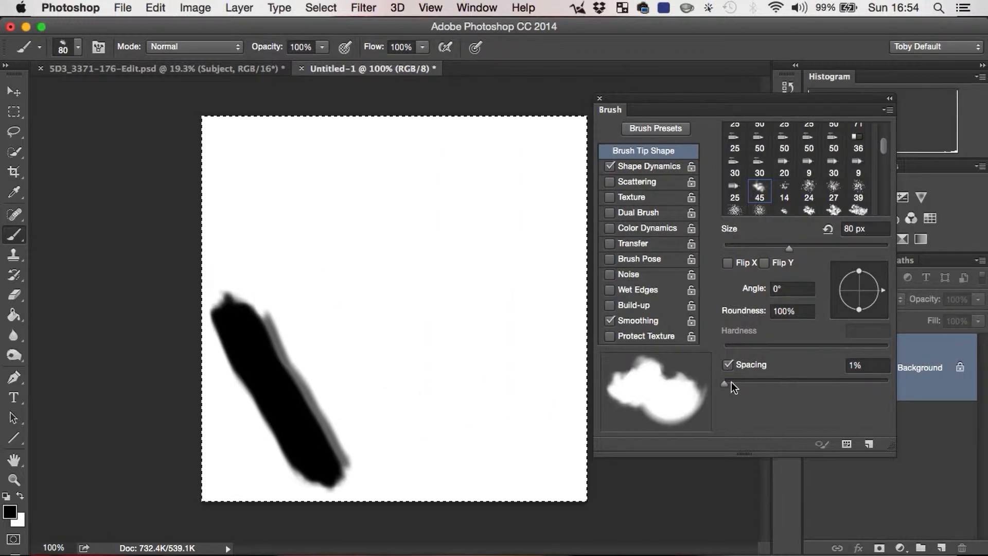
drag(724, 383, 826, 367)
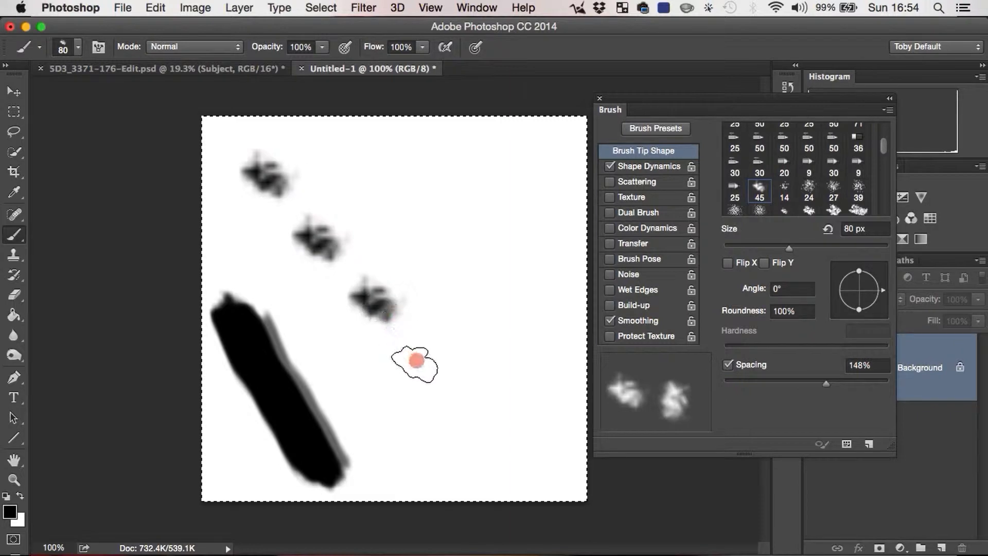
drag(416, 360, 476, 441)
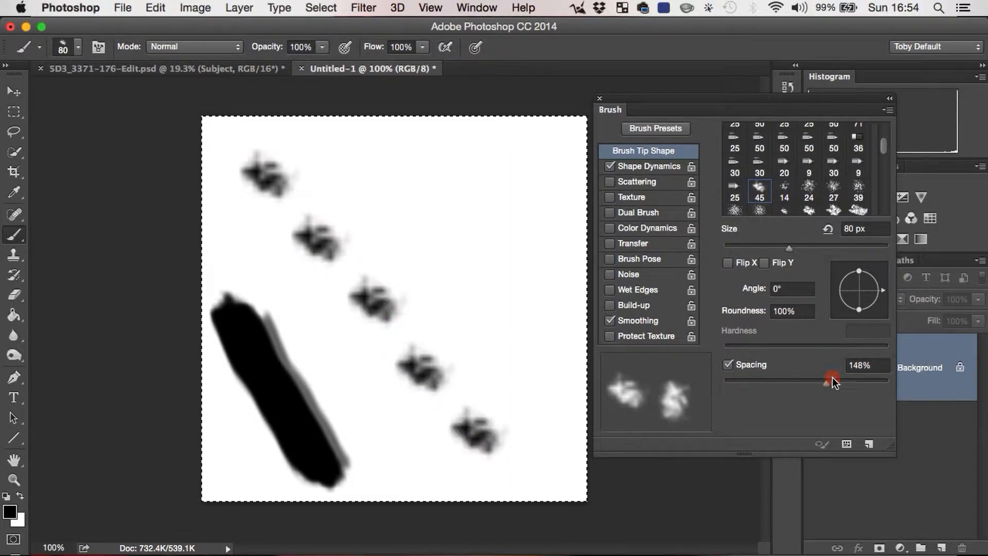
drag(833, 382, 758, 382)
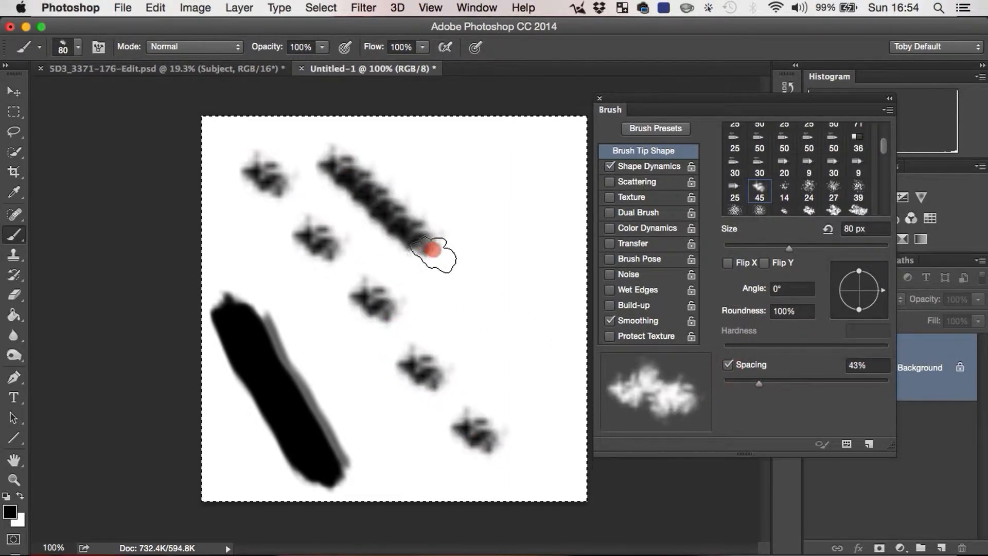
drag(432, 251, 564, 353)
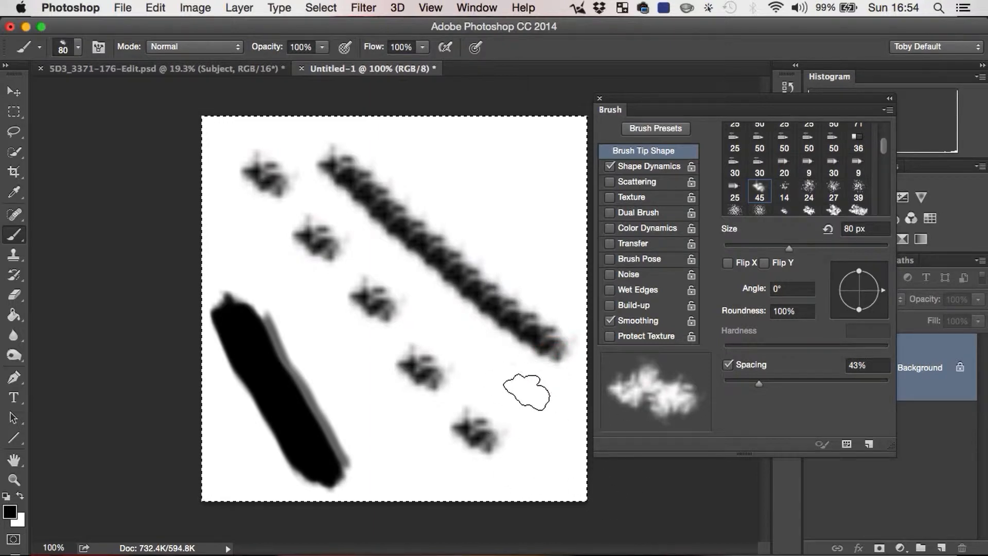
Step: Set Spacing back to 1%, paint a solid diagonal stroke, and undo the three spacing test strokes
drag(759, 383, 724, 384)
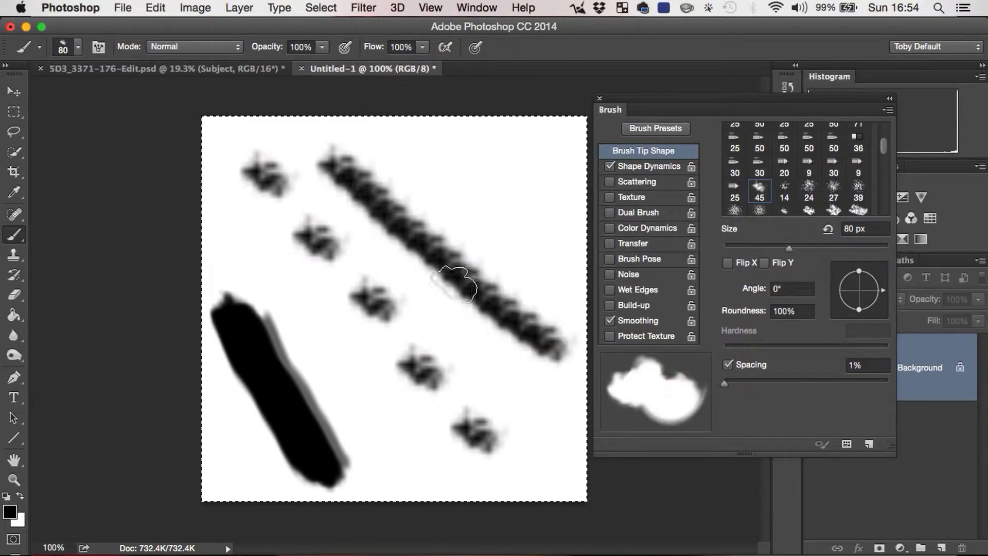
drag(312, 193, 520, 445)
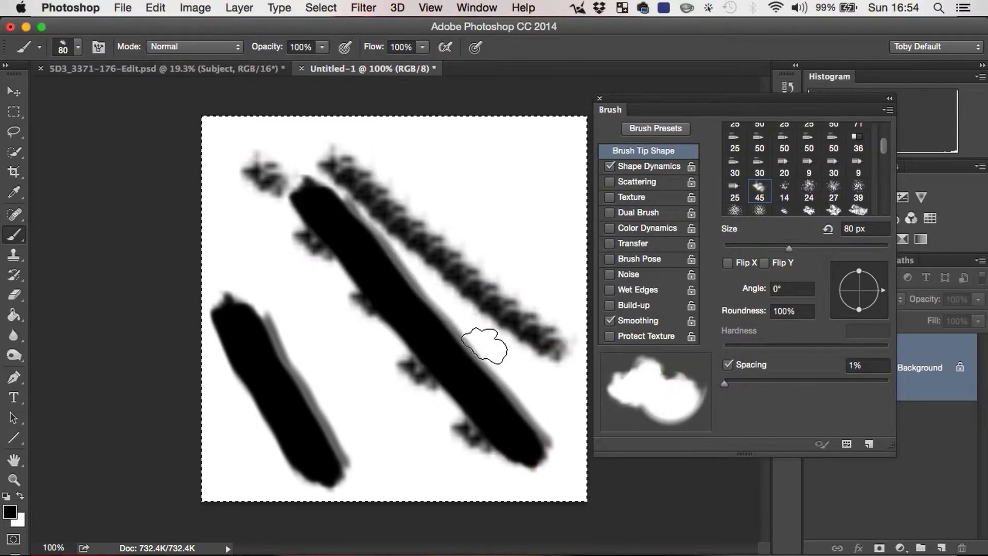
key(alt+super+z)
key(alt+super+z)
key(alt+super+z)
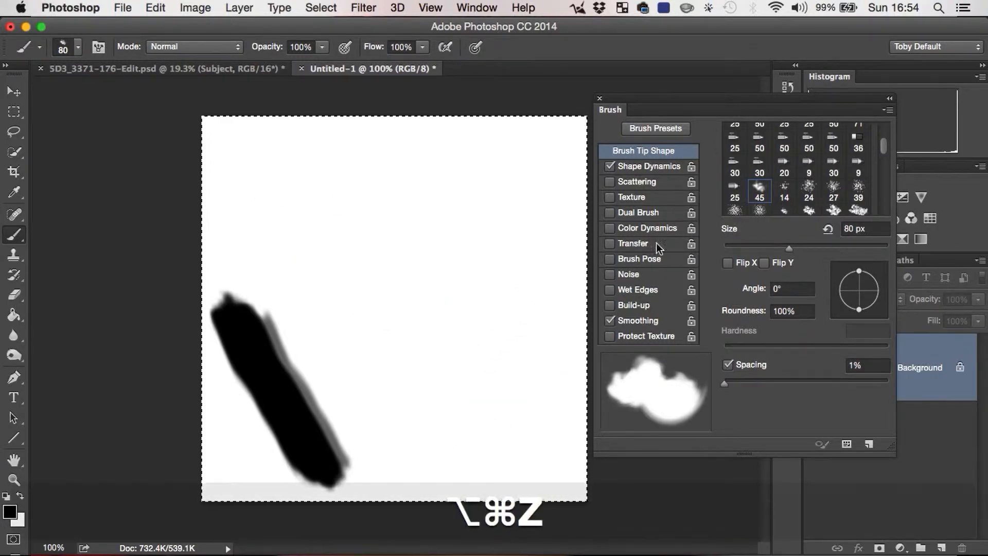
Step: Set Size Jitter to 100% under Shape Dynamics and paint a long diagonal stroke plus a row of separate marks beside it
click(649, 171)
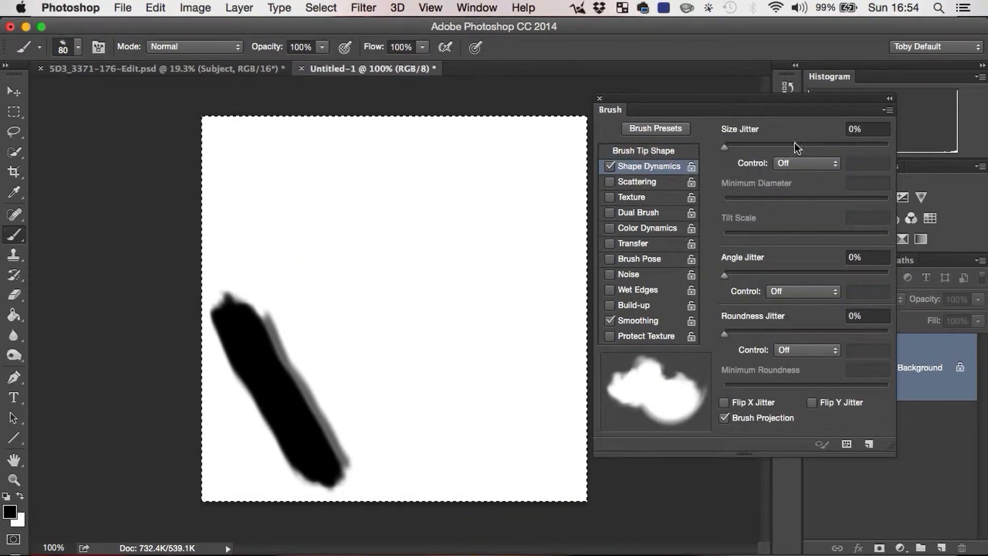
mouse_move(725, 145)
mouse_down()
mouse_move(864, 147)
mouse_move(872, 170)
mouse_up()
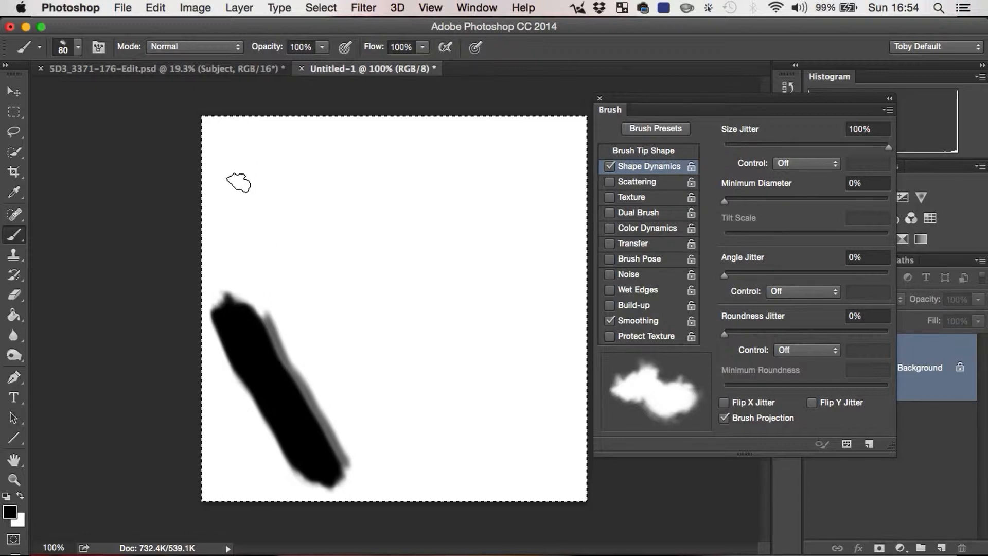
drag(239, 183, 237, 174)
mouse_move(327, 283)
mouse_down()
mouse_move(380, 345)
mouse_move(441, 443)
mouse_up()
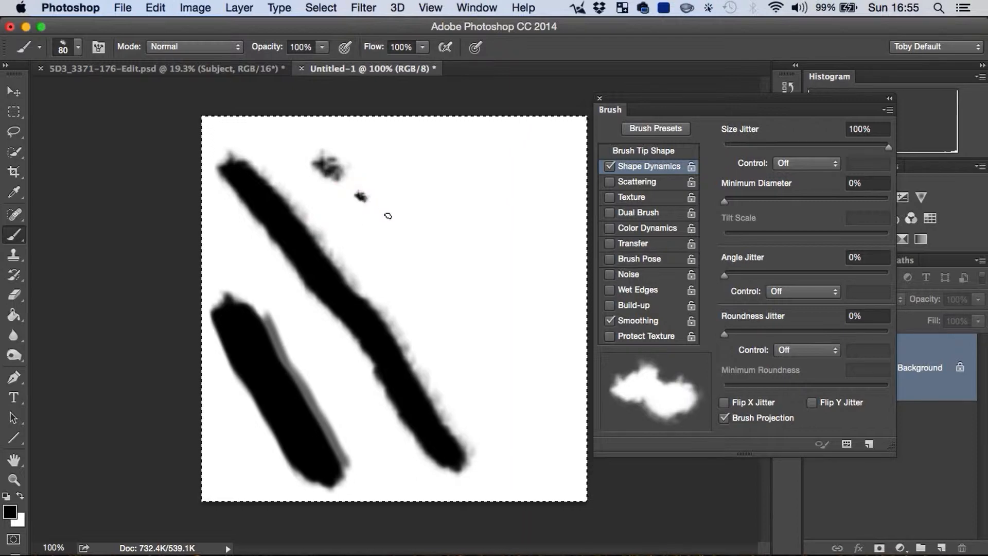
drag(420, 236, 512, 296)
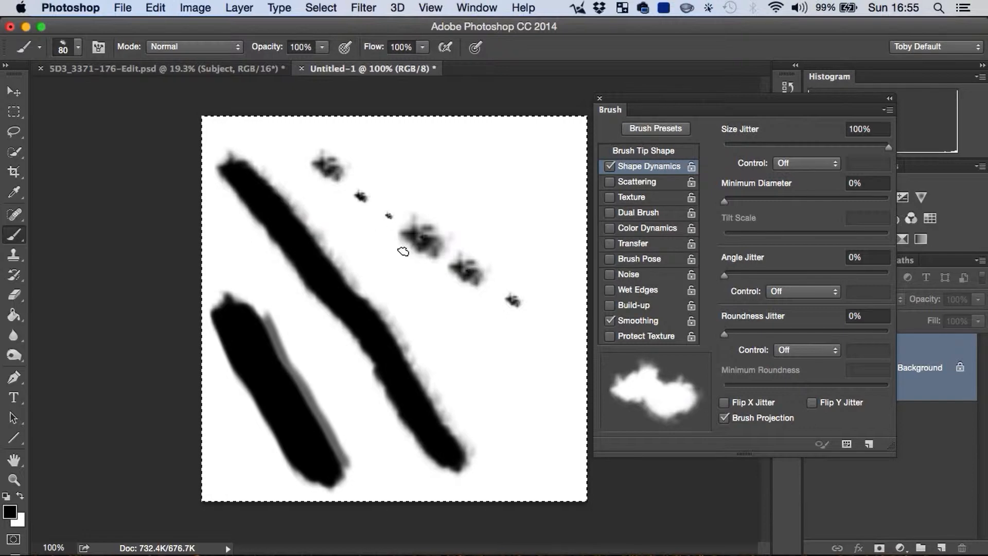
Step: Clear the size jitter test strokes by filling the whole canvas with white
key(super+a)
key(BackSpace)
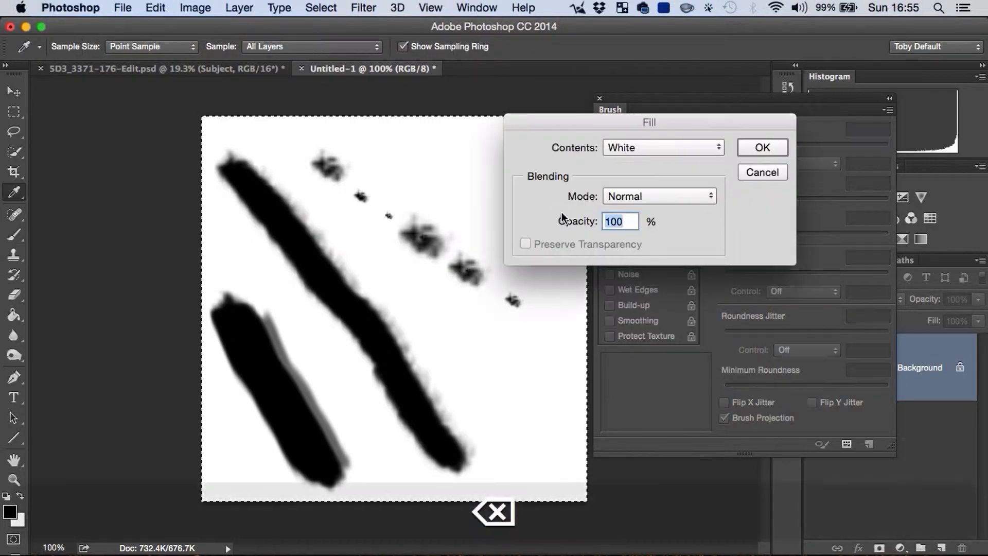
key(Return)
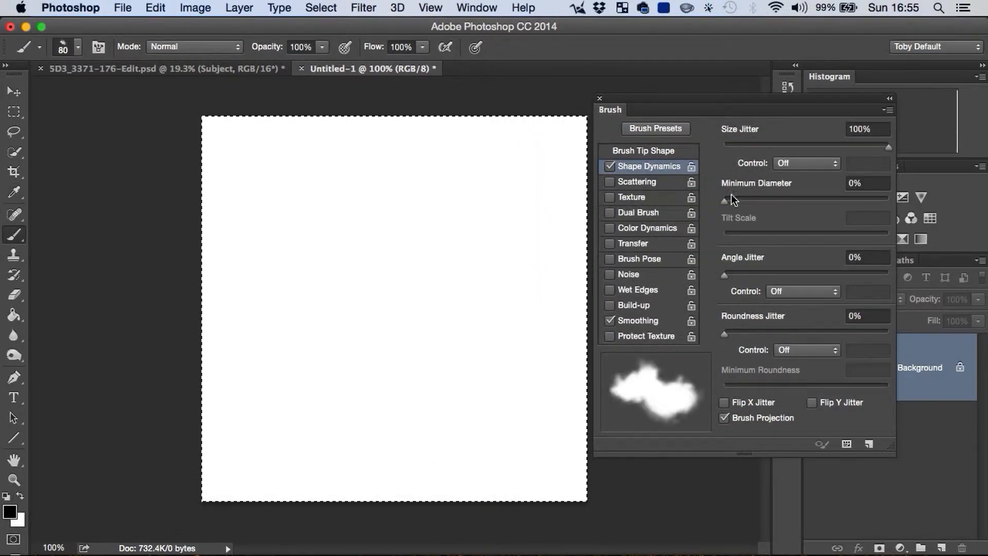
Step: Set the brush's Minimum Diameter to 56%, Angle Jitter to 25% and Roundness Jitter to 51%
mouse_move(726, 198)
mouse_down()
mouse_move(807, 203)
mouse_move(554, 280)
mouse_move(829, 205)
mouse_move(815, 203)
mouse_up()
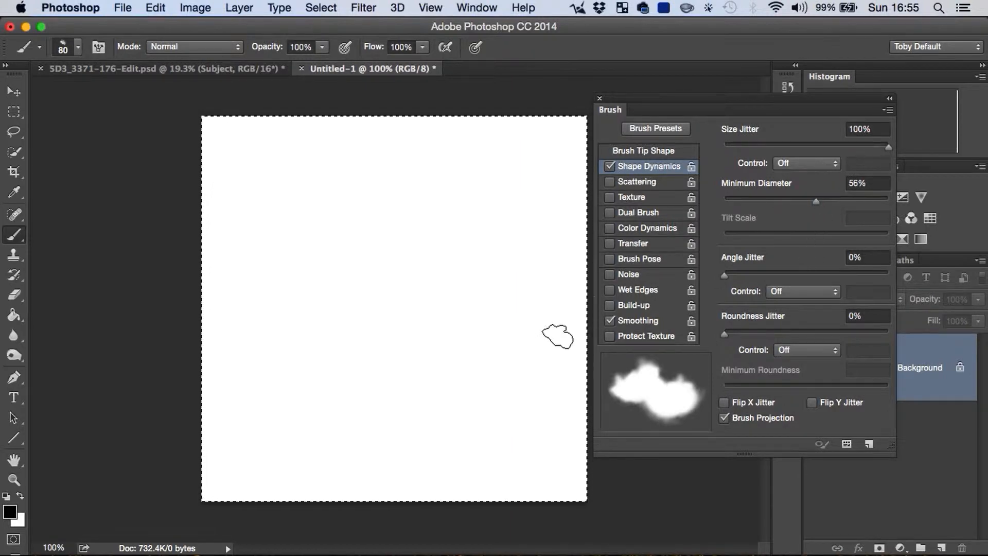
mouse_move(726, 274)
mouse_down()
mouse_move(773, 271)
mouse_move(765, 274)
mouse_up()
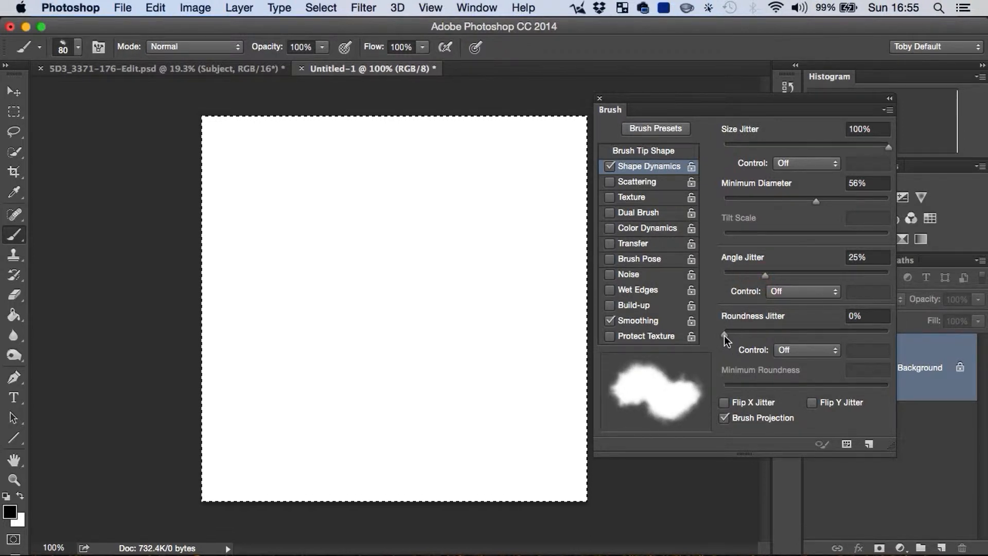
drag(725, 332, 809, 324)
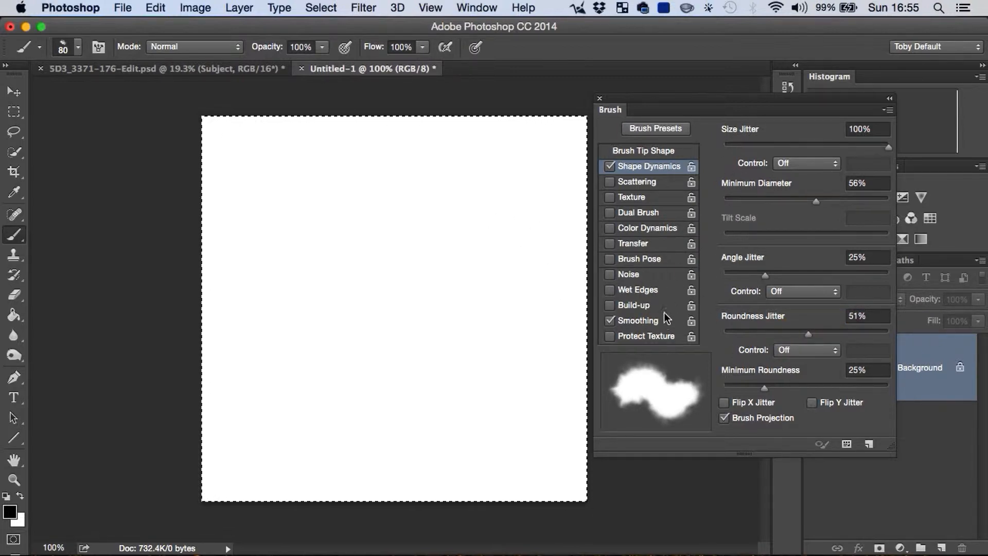
Step: Enable Scattering with Scatter at 272% and paint a broad diagonal stroke across the canvas
click(632, 177)
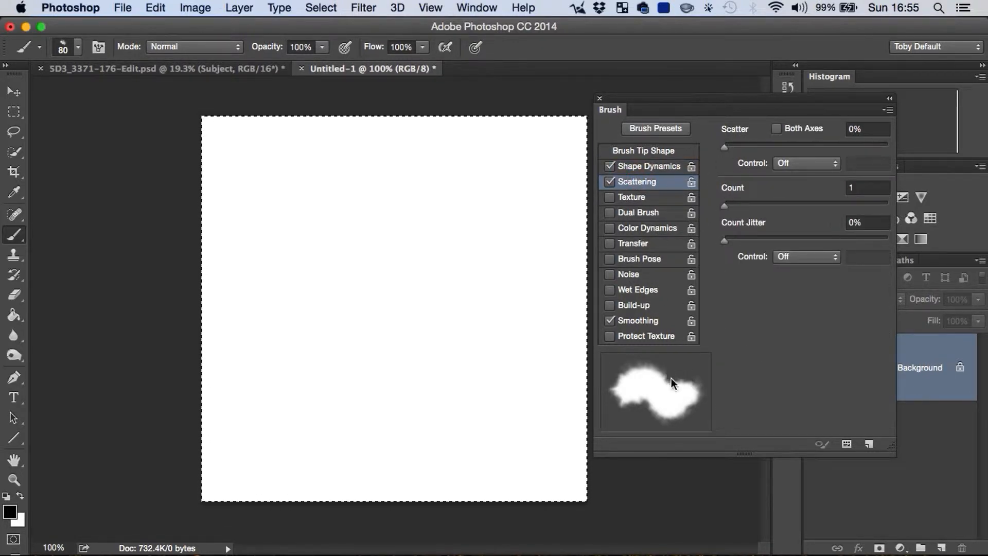
drag(725, 148, 769, 146)
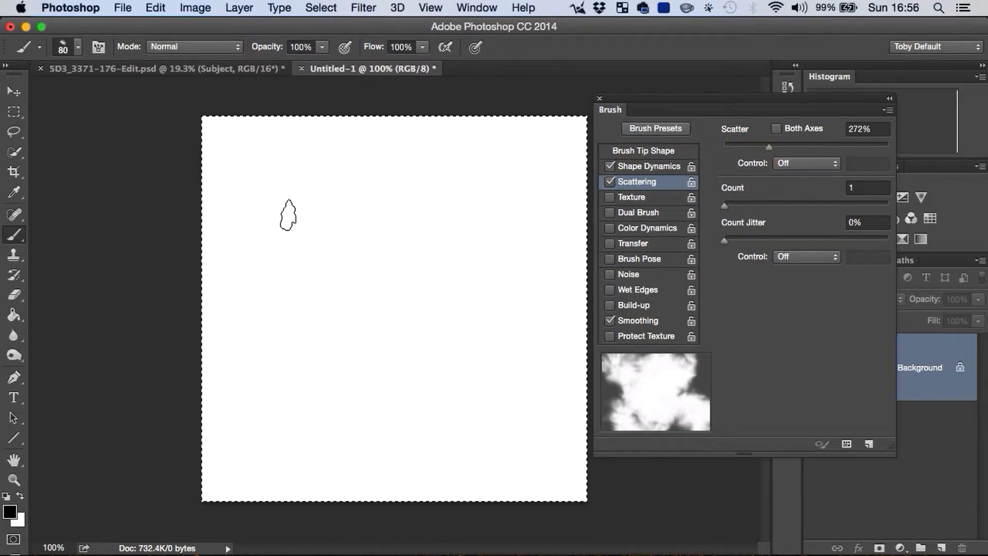
click(479, 424)
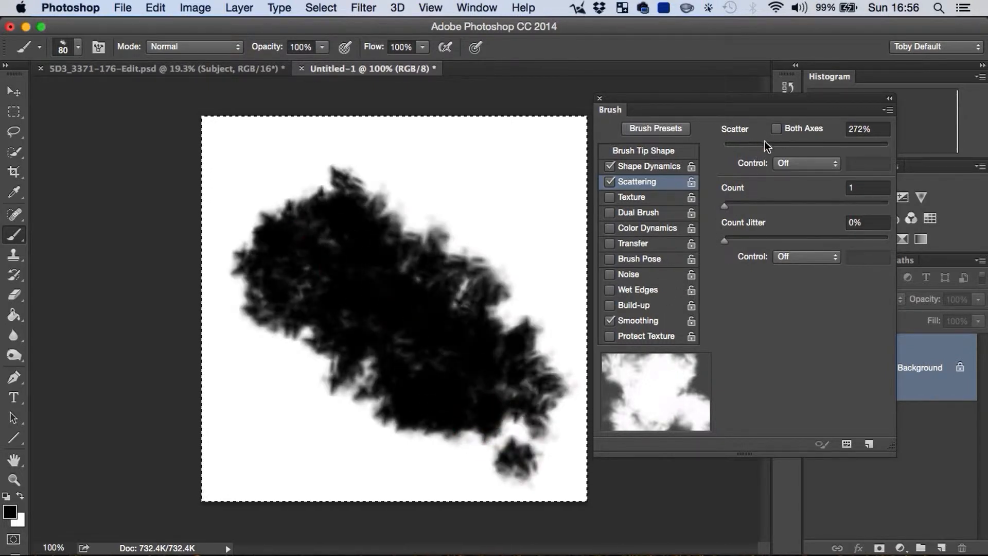
Step: Undo the scattered stroke, set Scatter to 1000% and paint a widely scattered stroke over most of the canvas
drag(768, 146, 744, 145)
key(super+z)
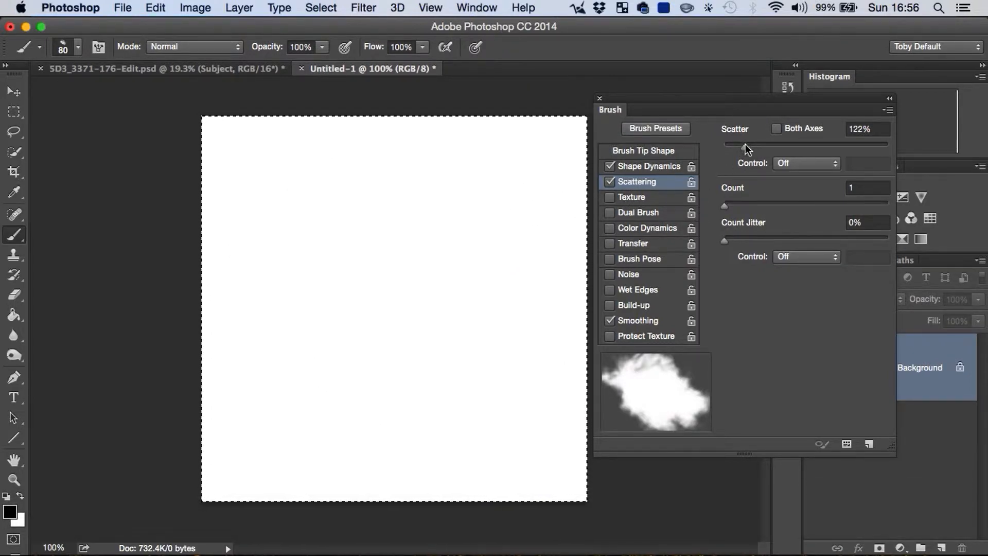
drag(746, 146, 890, 142)
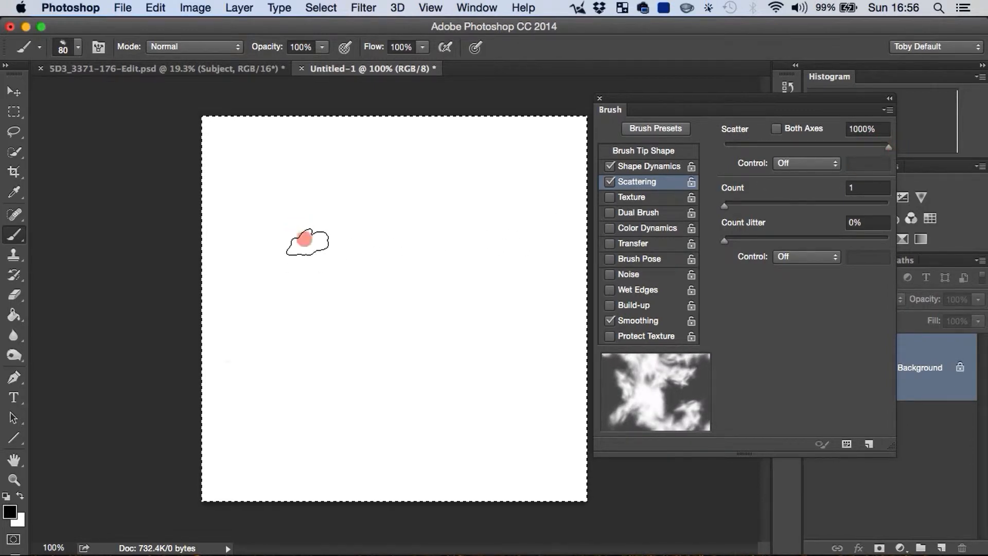
mouse_move(308, 241)
mouse_down()
mouse_move(473, 355)
mouse_move(571, 216)
mouse_up()
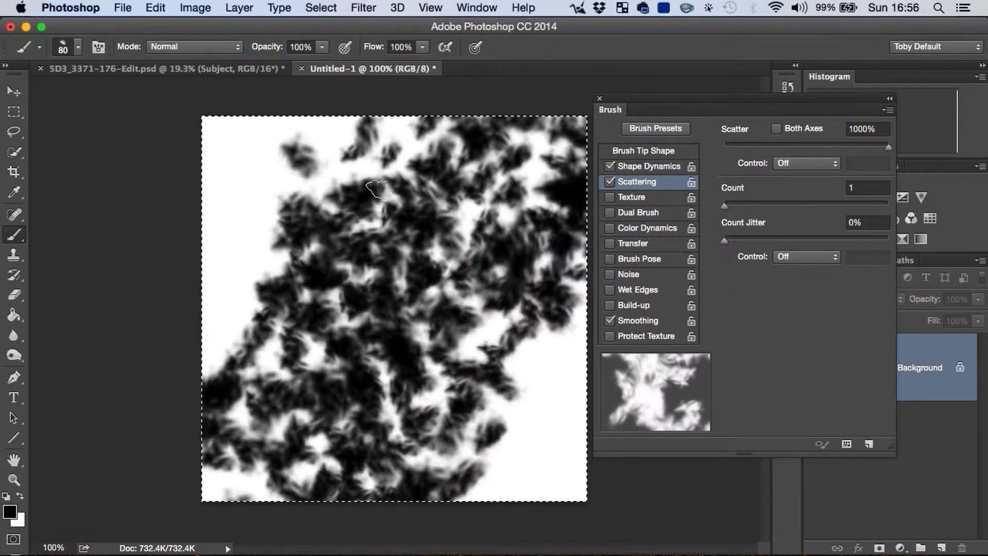
Step: Set the scattering Count to 6, paint a dense diagonal test stroke on a cleared canvas, and undo it
drag(726, 206, 758, 220)
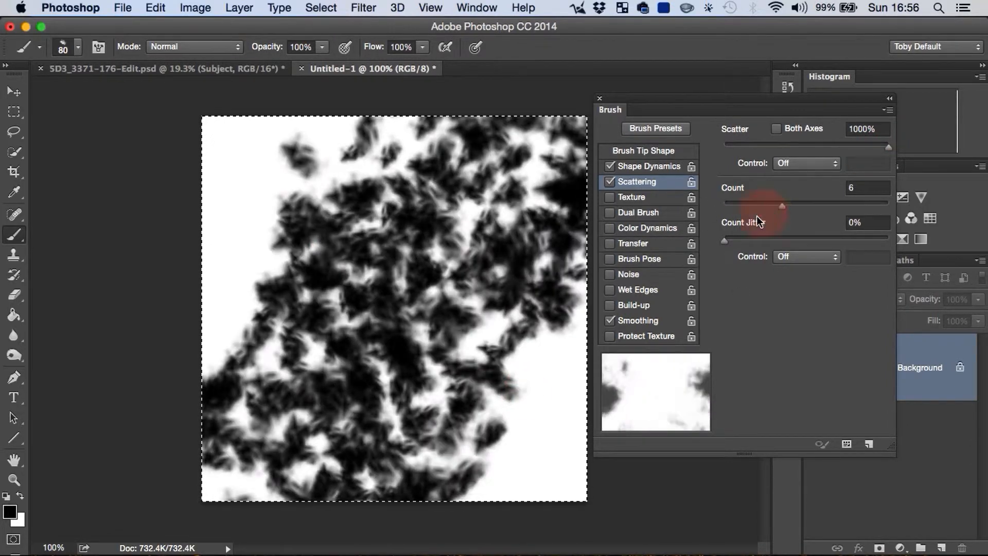
key(super+z)
mouse_move(293, 227)
mouse_down()
mouse_move(353, 283)
mouse_move(506, 379)
mouse_up()
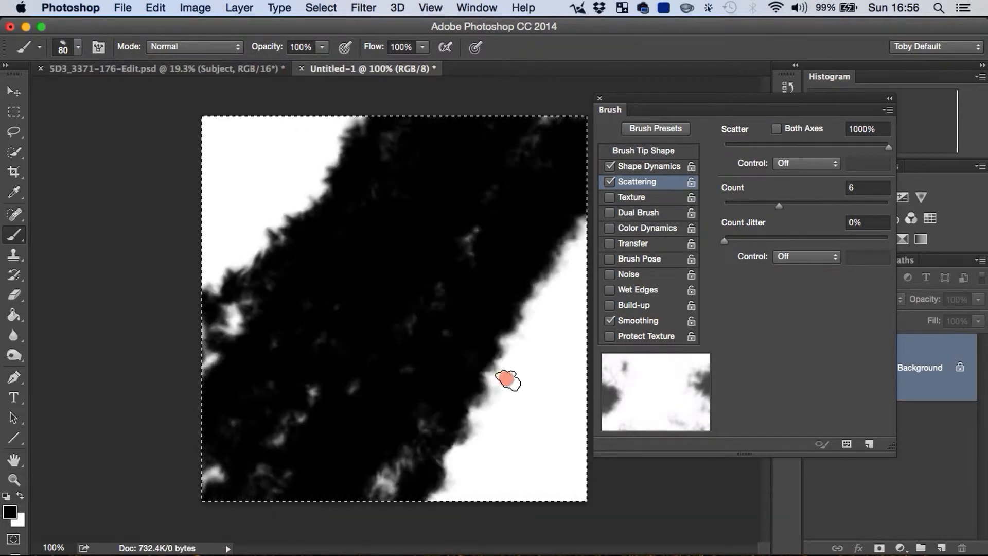
key(super+z)
Step: Set Count to 1 and Scatter to 141%, and test the brush with strokes that are undone
drag(779, 206, 713, 211)
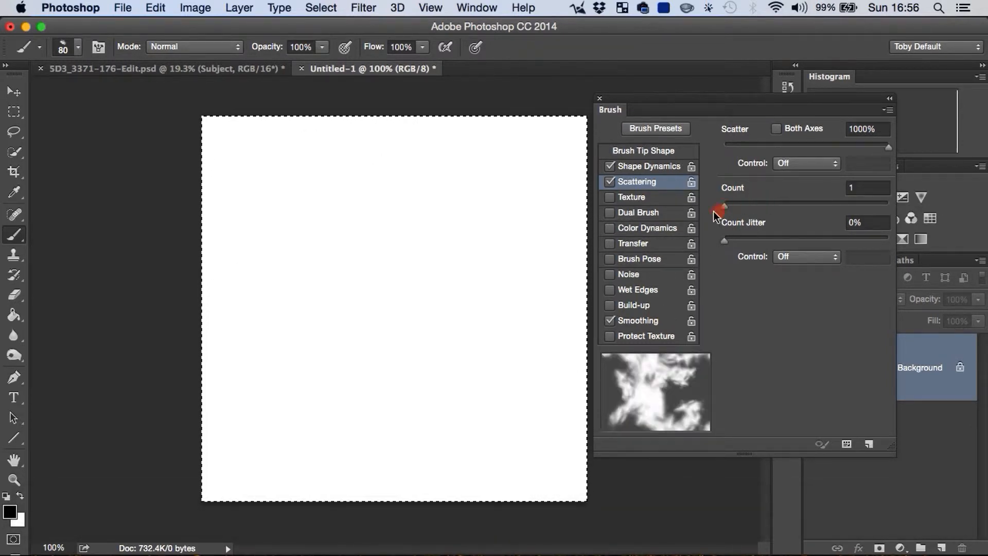
drag(750, 150, 742, 145)
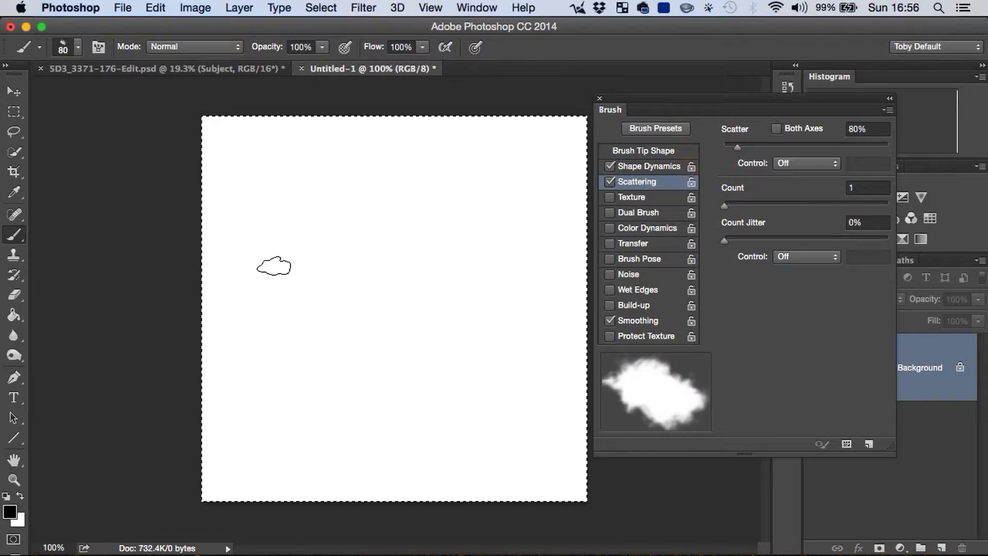
drag(737, 147, 747, 148)
drag(444, 237, 552, 247)
key(alt+super+z)
key(alt+super+z)
key(alt+super+z)
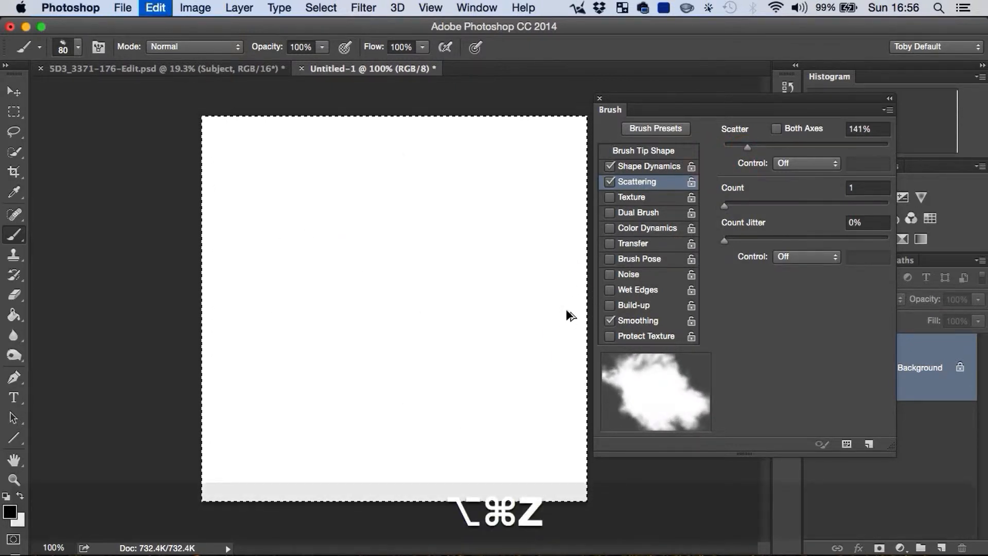
Step: Enable Transfer with Opacity Jitter at 100% and Flow Jitter at 0%
click(640, 243)
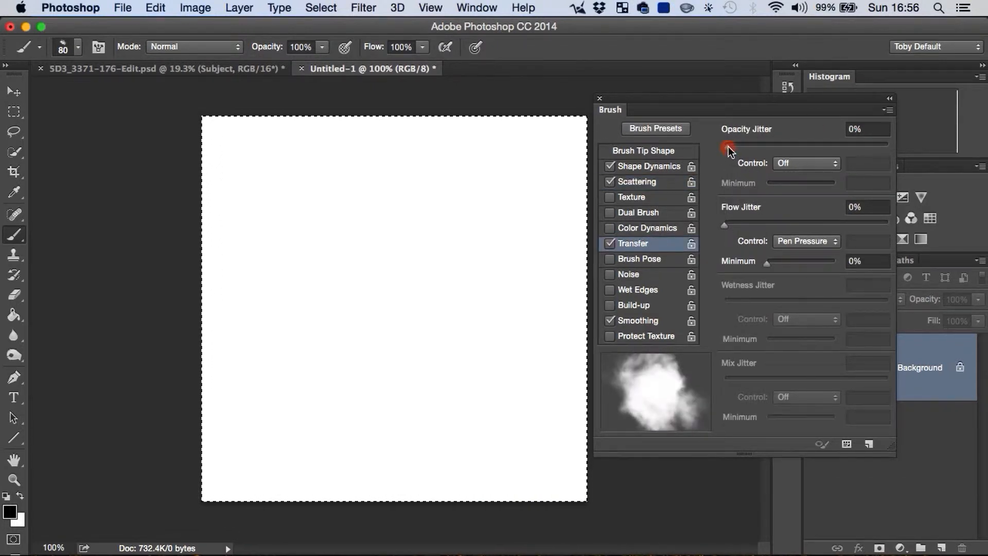
drag(728, 148, 904, 150)
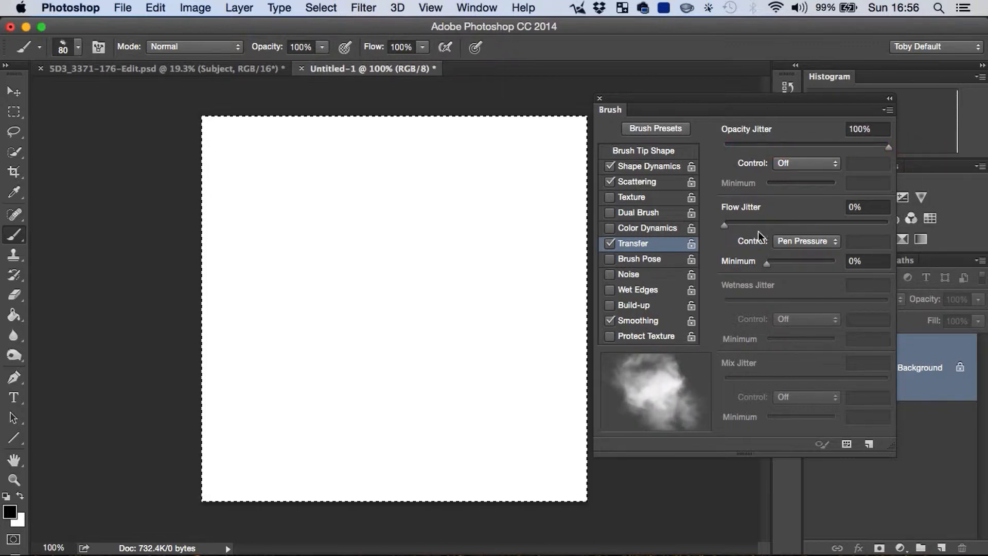
mouse_move(838, 148)
mouse_down()
mouse_move(697, 146)
mouse_move(913, 144)
mouse_up()
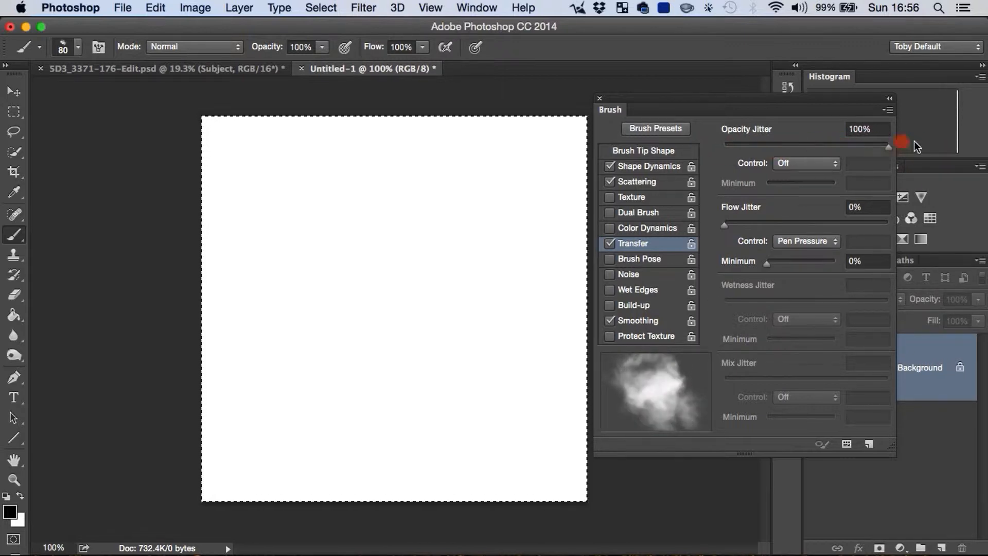
click(746, 225)
mouse_move(725, 224)
mouse_down()
mouse_move(898, 233)
mouse_move(708, 231)
mouse_up()
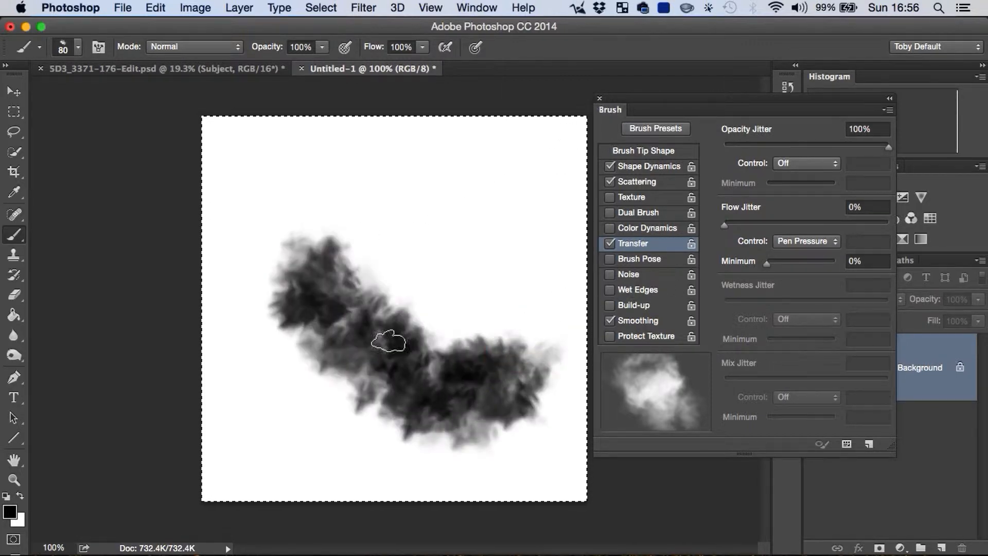
Step: Close the brush settings and undo the curved test stroke
click(597, 118)
key(super+z)
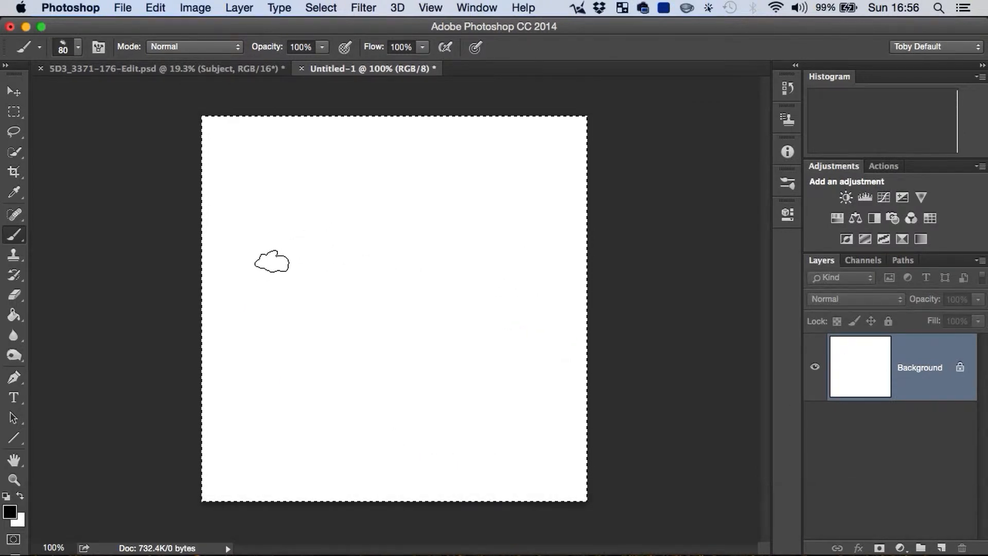
Step: Enlarge the brush to 200 px and try a dark cloud along the canvas's left edge, undoing it
key(bracketright)
key(bracketright)
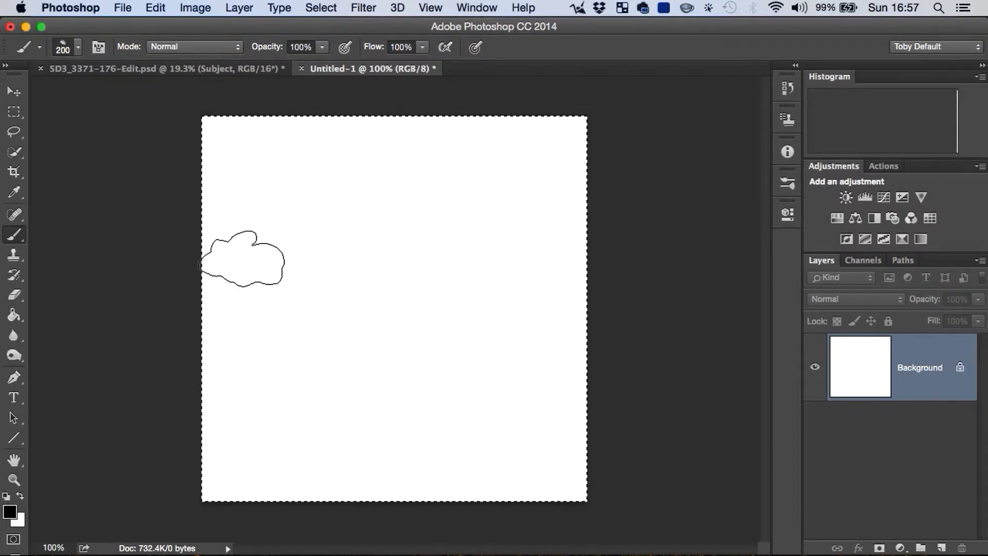
drag(201, 348, 224, 325)
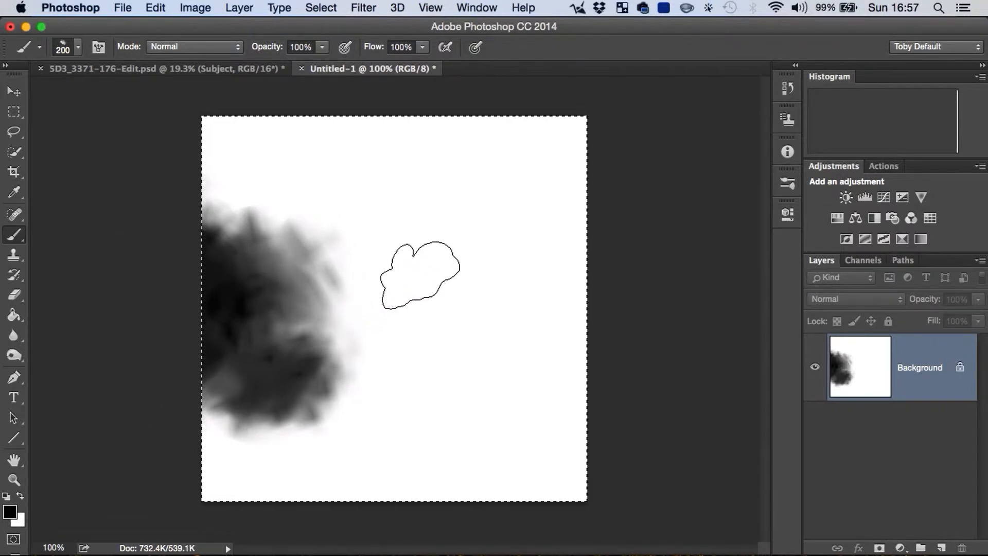
key(super+z)
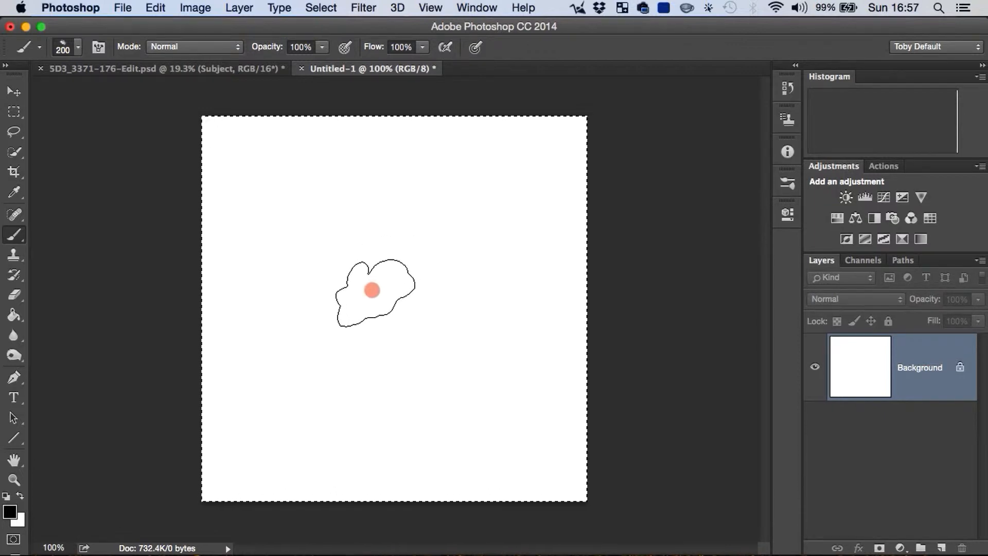
Step: Paint a large dark smoke cloud in the canvas centre and step back through its last strokes
mouse_move(372, 290)
mouse_down()
mouse_move(375, 315)
mouse_move(397, 309)
mouse_move(428, 249)
mouse_move(371, 384)
mouse_move(341, 416)
mouse_up()
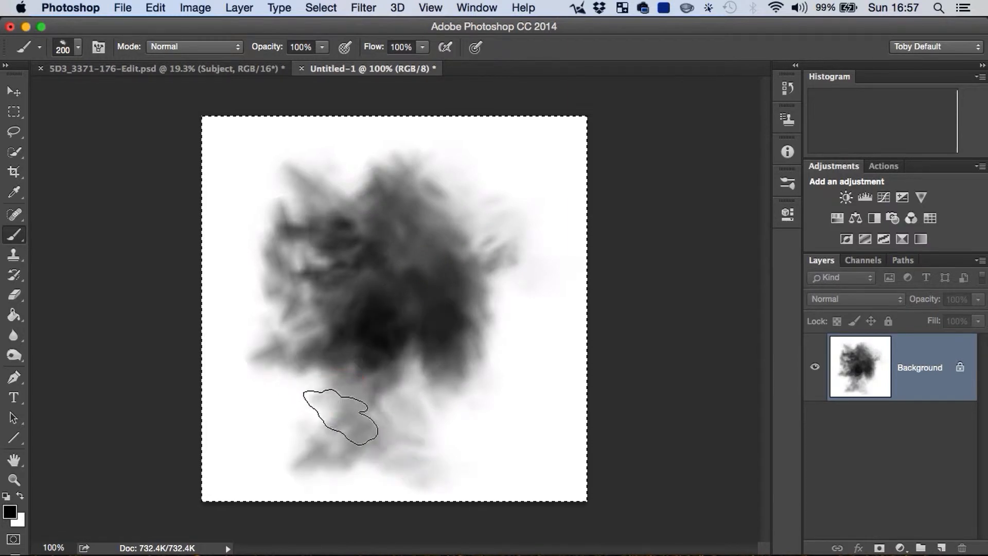
mouse_move(524, 371)
mouse_down()
mouse_move(477, 383)
mouse_move(494, 405)
mouse_up()
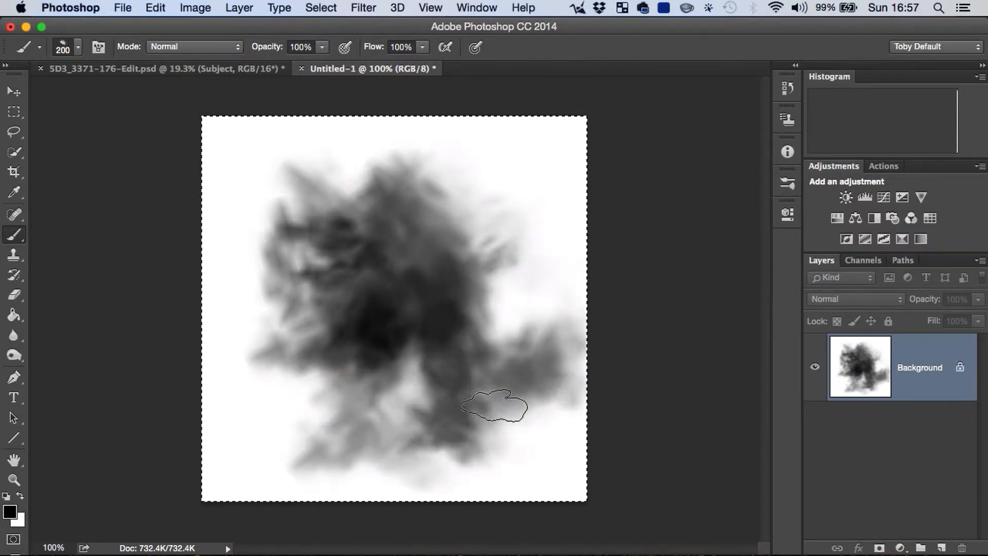
key(super+z)
key(alt+super+z)
key(alt+super+z)
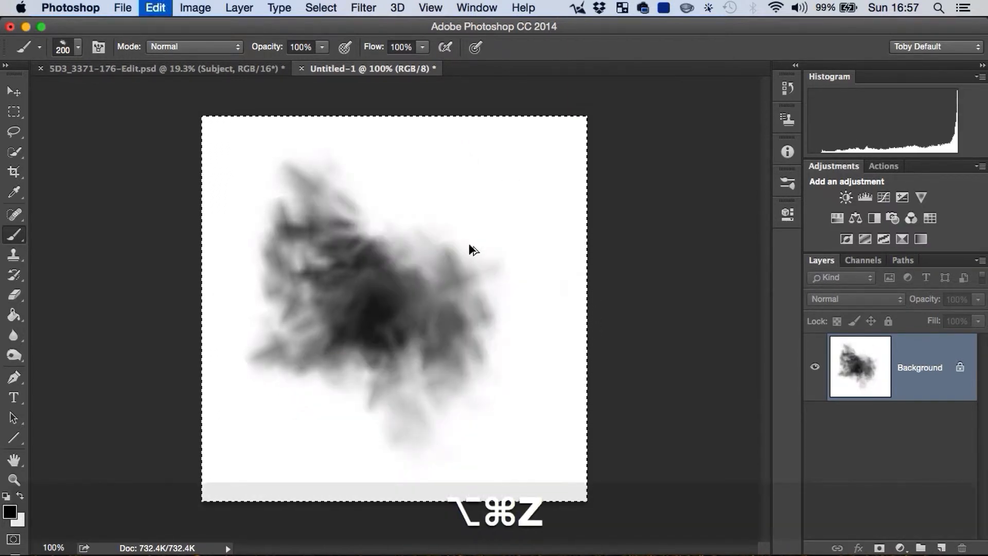
Step: Extend the smoke cloud with strokes toward the canvas's upper and right areas, undoing the faint strokes below it
mouse_move(355, 303)
mouse_down()
mouse_move(350, 330)
mouse_move(378, 368)
mouse_up()
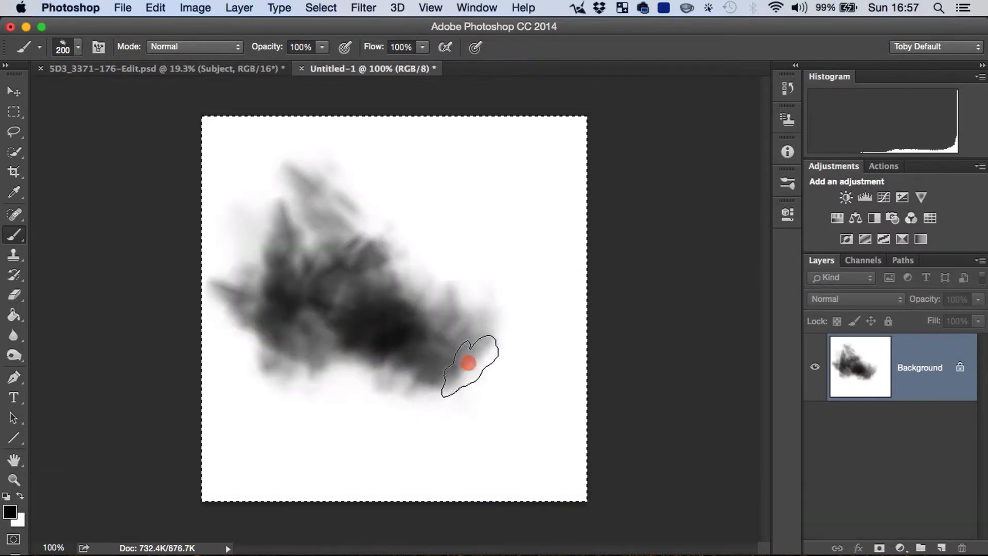
drag(467, 363, 529, 287)
drag(441, 265, 467, 344)
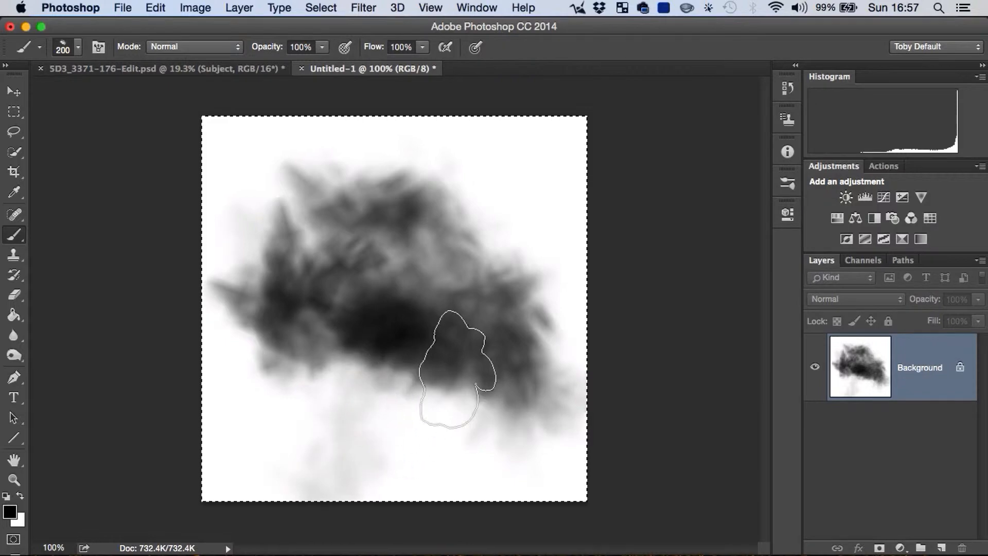
key(alt+super+z)
drag(367, 381, 287, 393)
key(super+z)
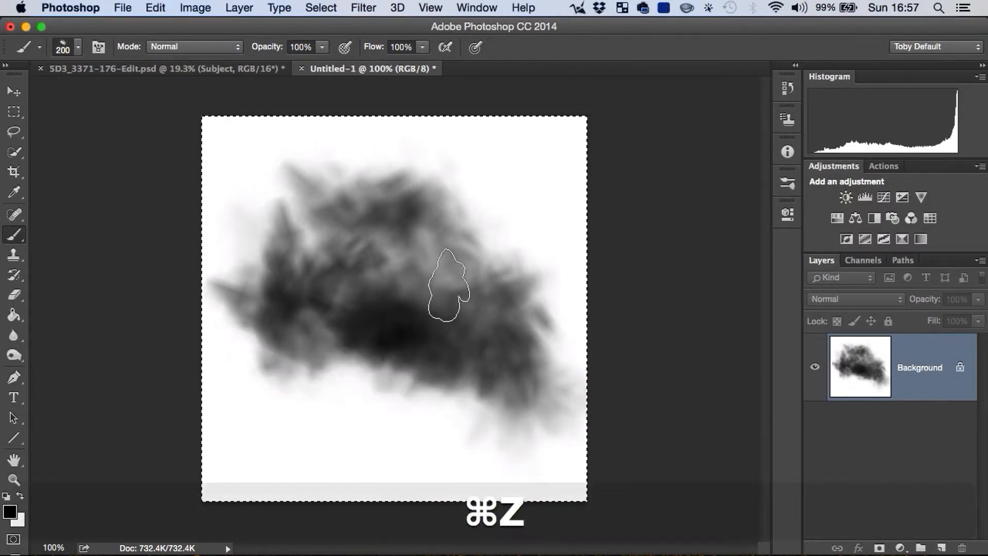
Step: Undo all the smoke strokes back to a blank white canvas and return to the Brush tool
key(alt+super+z)
key(alt+super+z)
key(alt+super+z)
key(z)
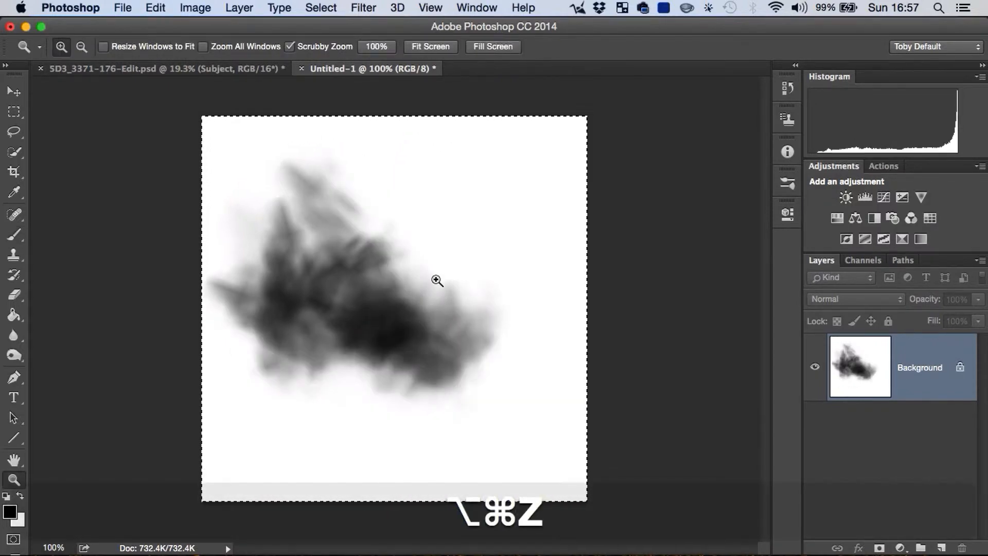
key(super+z)
key(alt+super+z)
key(alt+super+z)
key(alt+super+z)
key(alt+super+z)
key(b)
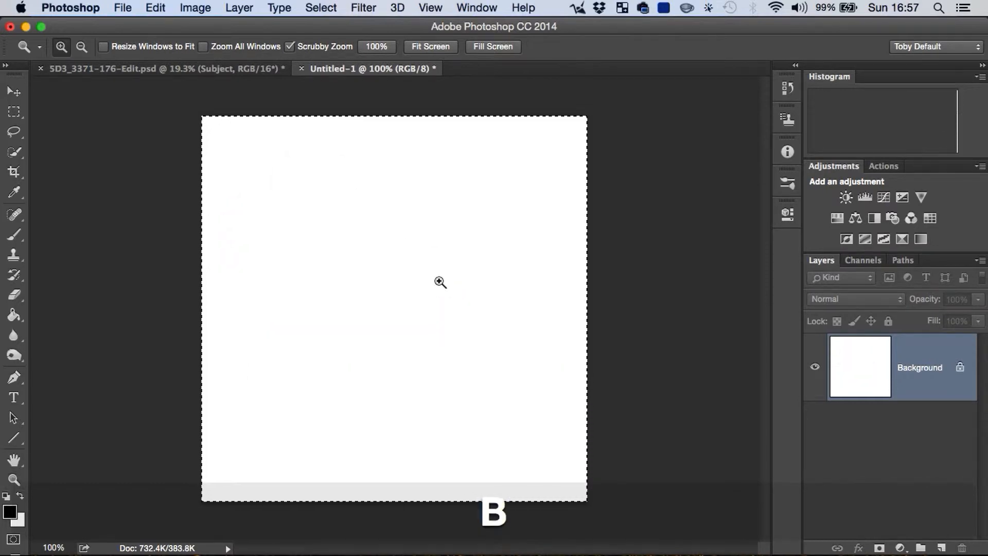
Step: Turn on pen pressure for opacity and try a stroke across the canvas, undoing it
click(474, 48)
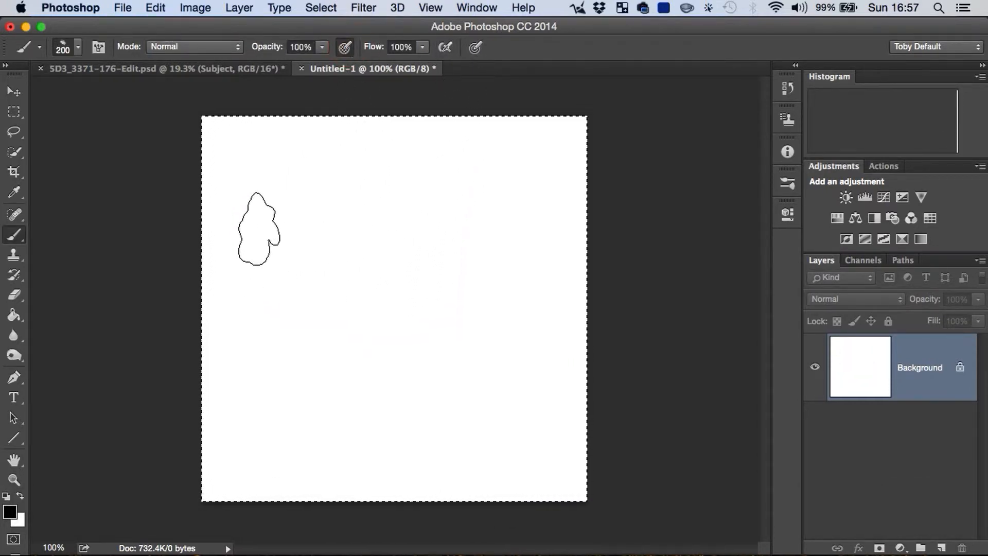
mouse_move(296, 256)
mouse_down()
mouse_move(343, 313)
mouse_move(424, 330)
mouse_move(470, 354)
mouse_up()
key(alt+super+z)
key(alt+super+z)
key(alt+super+z)
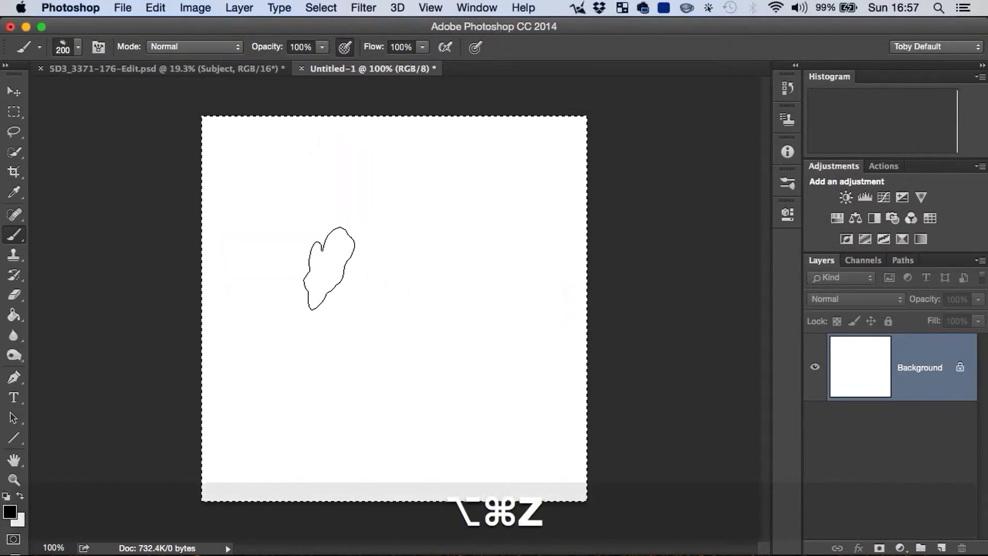
Step: Paint a large pale grey cloud with a darker diagonal streak in its upper left, undoing overly dark strokes
mouse_move(300, 237)
mouse_down()
mouse_move(351, 280)
mouse_move(423, 313)
mouse_move(453, 396)
mouse_up()
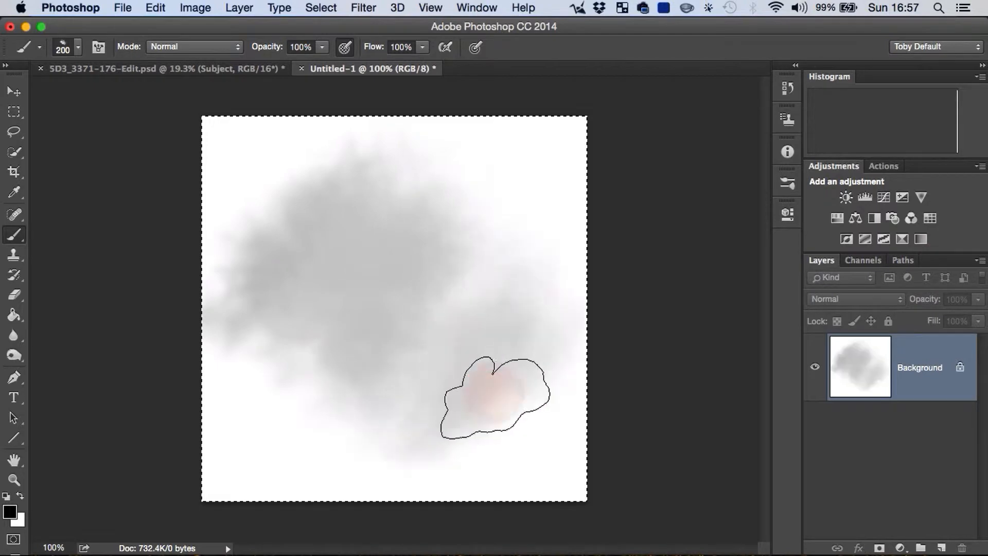
drag(353, 268, 423, 289)
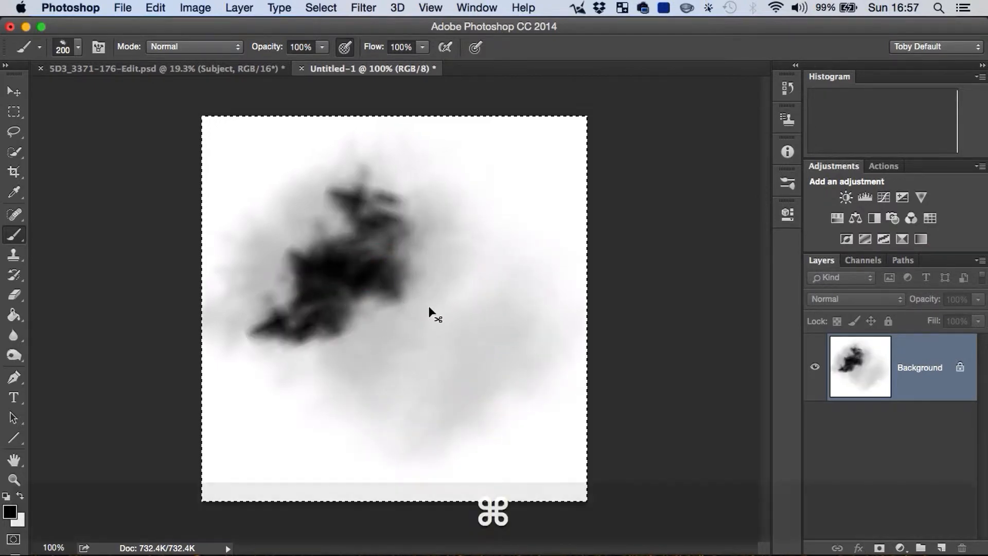
key(super+z)
drag(361, 254, 363, 288)
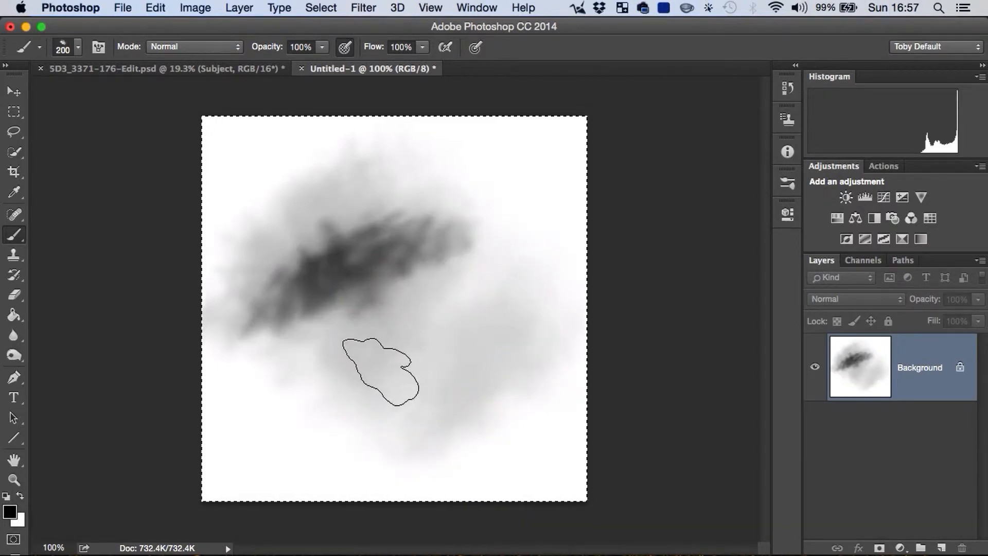
mouse_move(447, 397)
mouse_down()
mouse_move(470, 367)
mouse_move(429, 357)
mouse_move(392, 313)
mouse_move(441, 210)
mouse_up()
key(super+z)
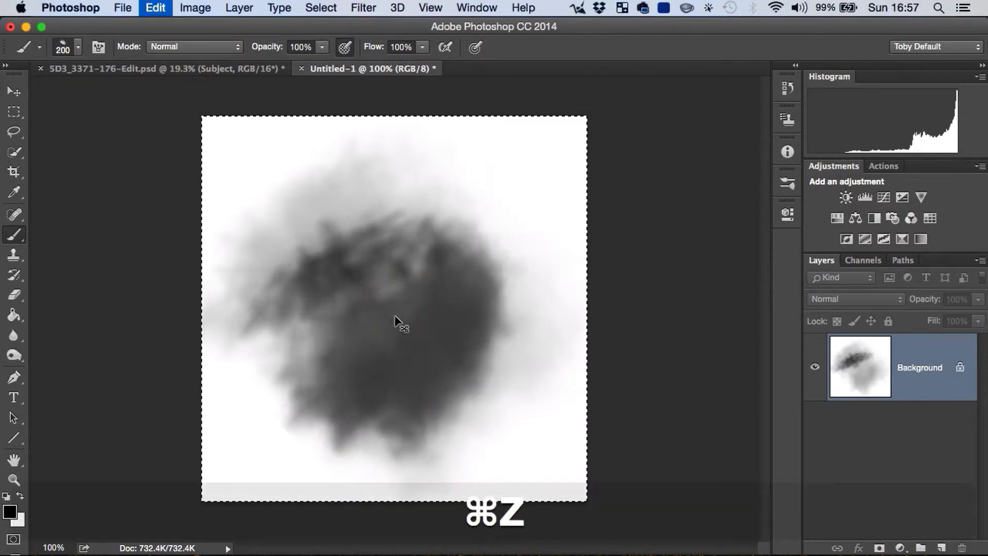
Step: Build up darker smoke in the cloud's centre and right, and add a grey puff at its upper left
drag(399, 332, 463, 339)
mouse_move(460, 289)
mouse_down()
mouse_move(419, 360)
mouse_move(455, 370)
mouse_move(440, 252)
mouse_up()
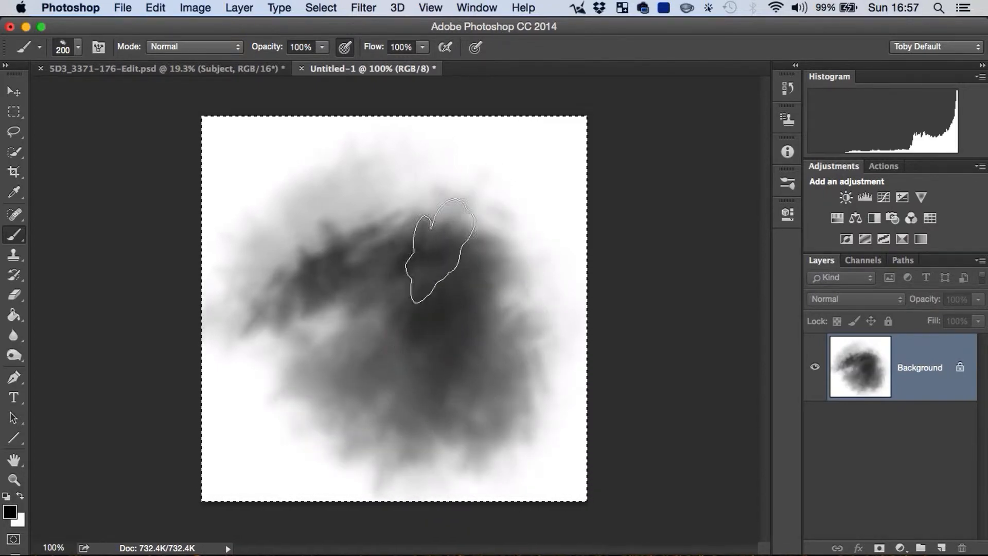
key(super+z)
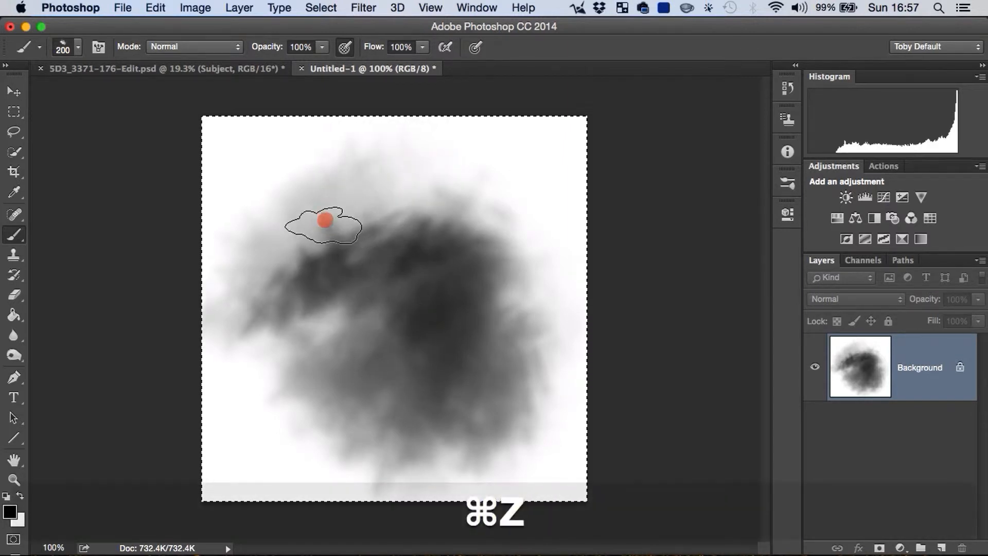
drag(325, 224, 407, 355)
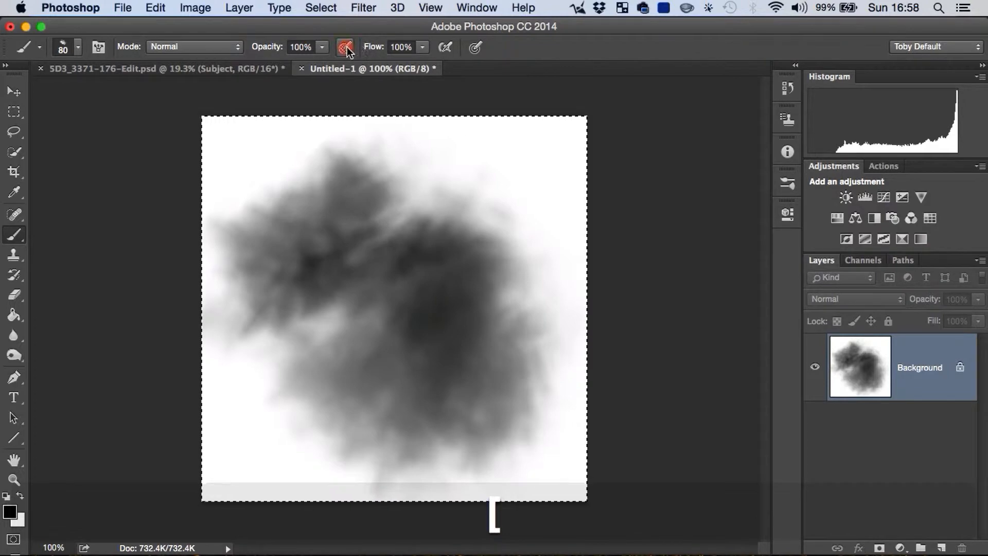
Step: Add small dark detail strokes across the cloud using an 80 px brush with pressure opacity off
drag(324, 309, 344, 368)
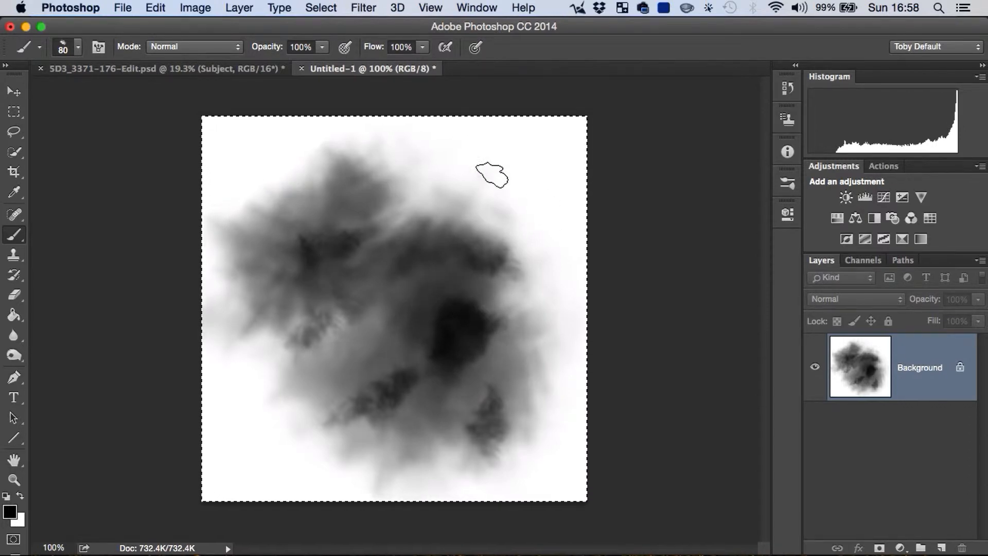
click(426, 199)
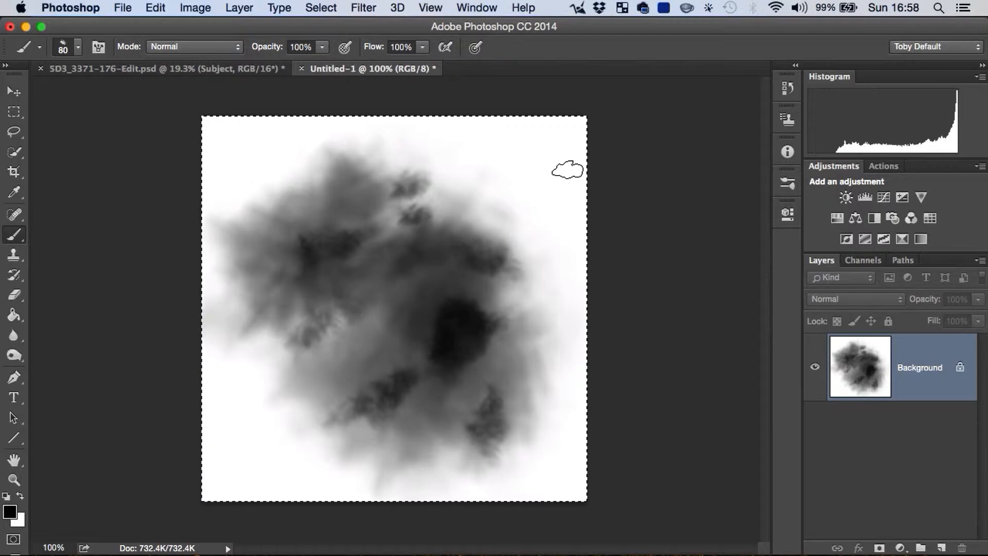
Step: Deselect the canvas and define the painted cloud as a brush preset named "Dust Brush"
key(v)
key(super+d)
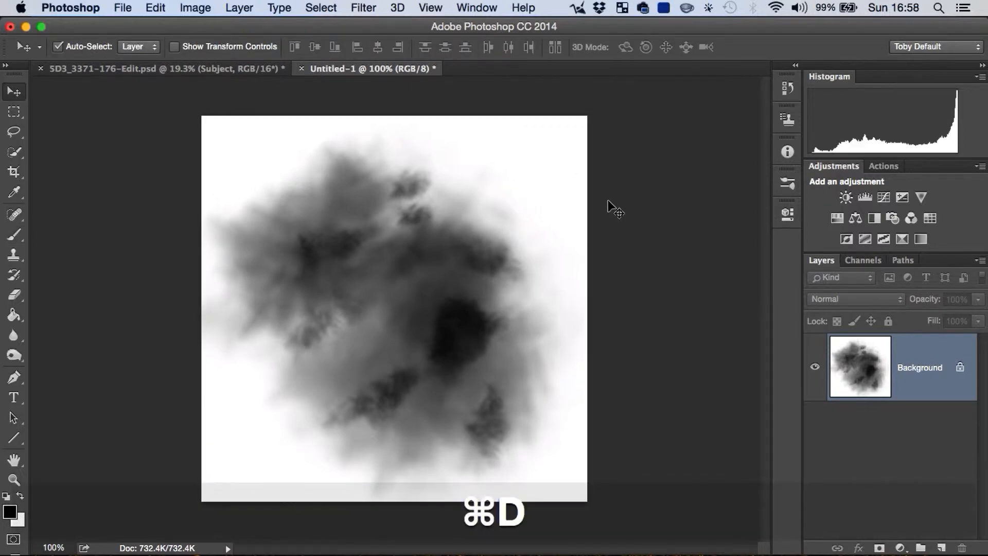
click(160, 9)
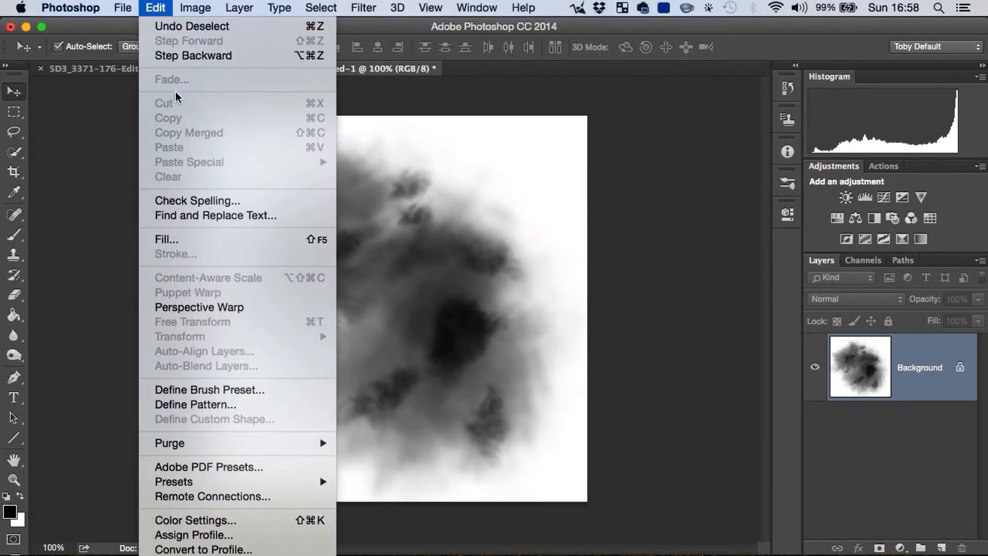
click(224, 391)
mouse_move(425, 261)
mouse_down()
mouse_move(491, 227)
mouse_move(598, 128)
mouse_up()
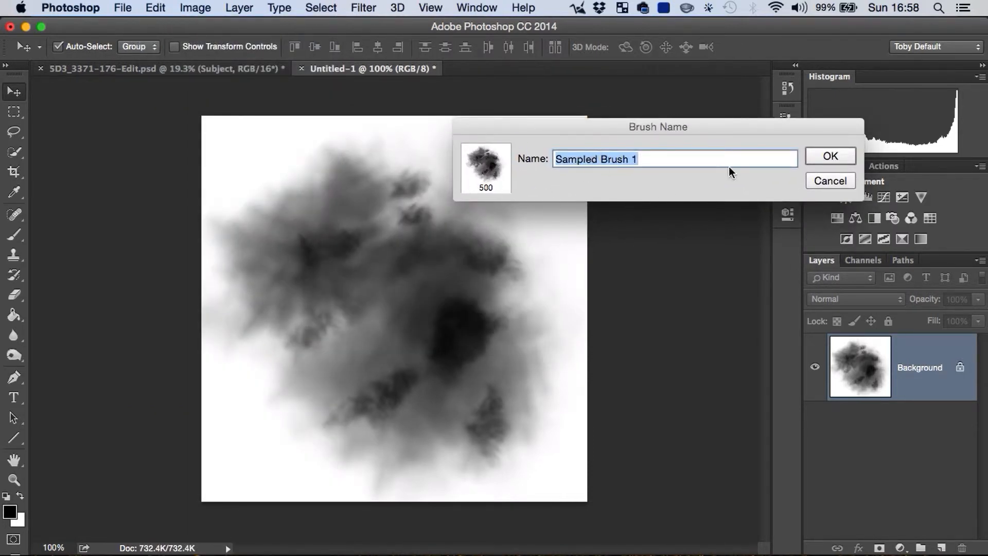
key(shift)
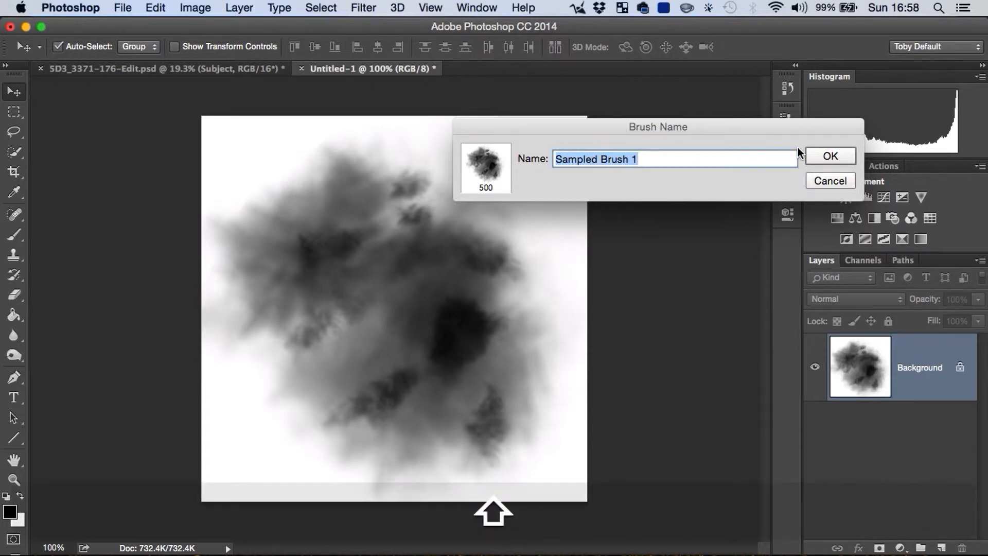
text(Dust Brush)
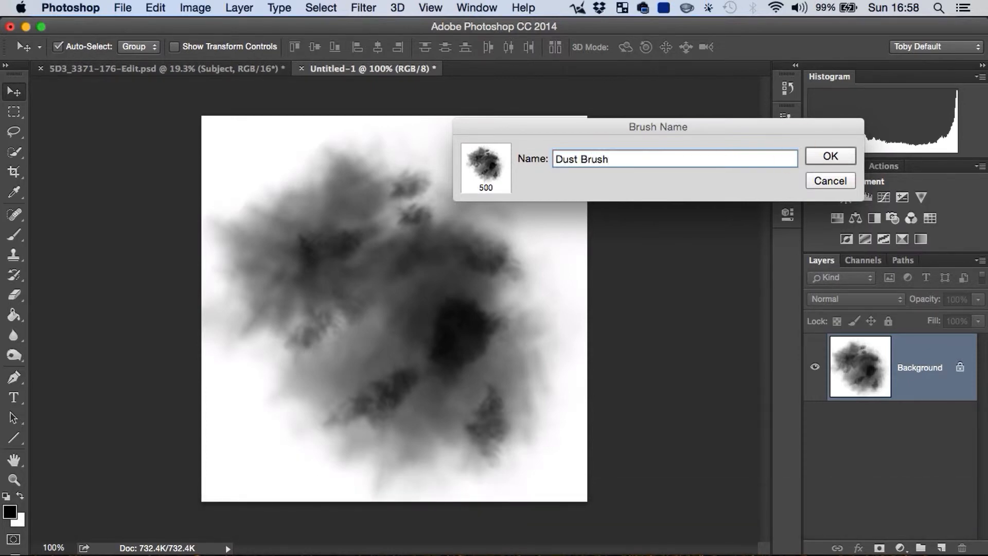
key(Return)
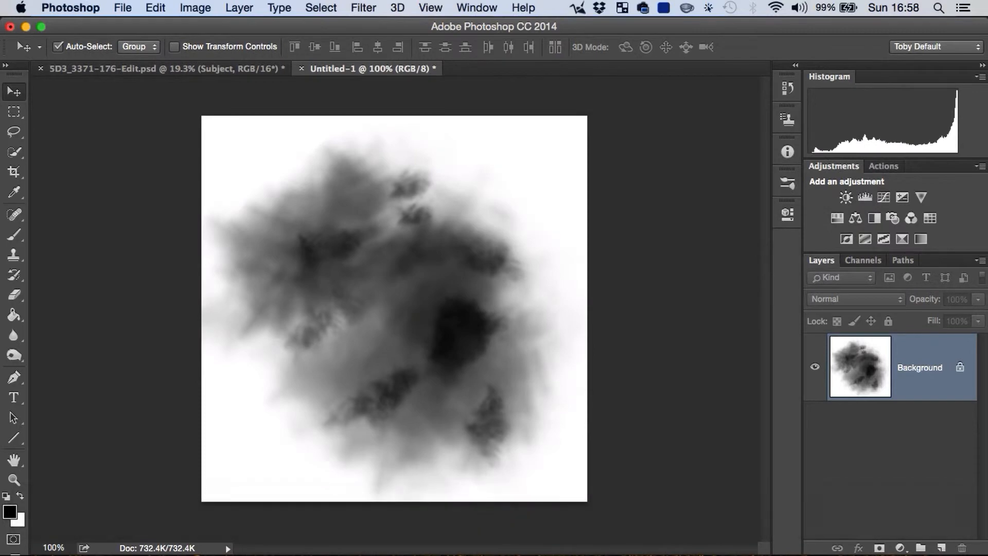
Step: Activate the Brush tool and choose the new 500 px Dust Brush from the presets
click(14, 234)
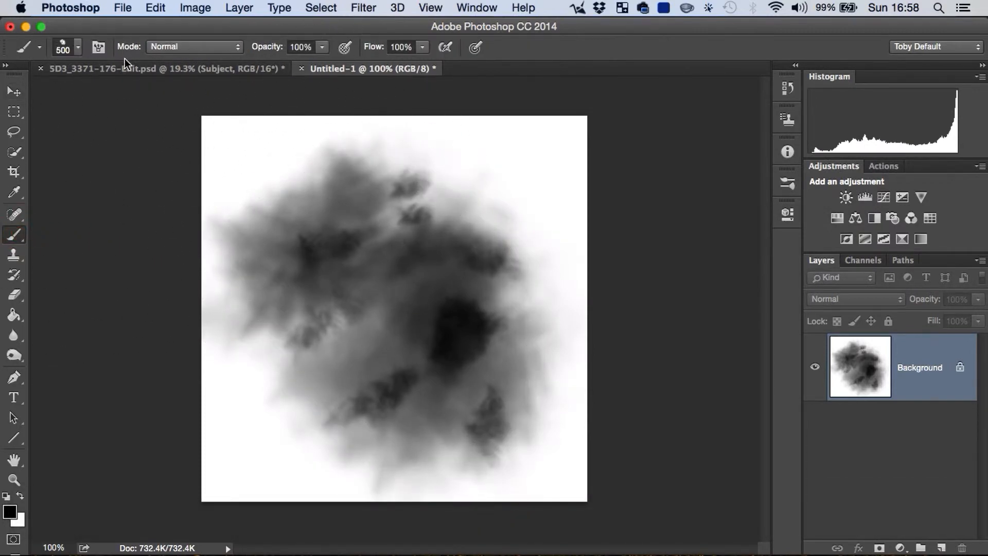
click(79, 49)
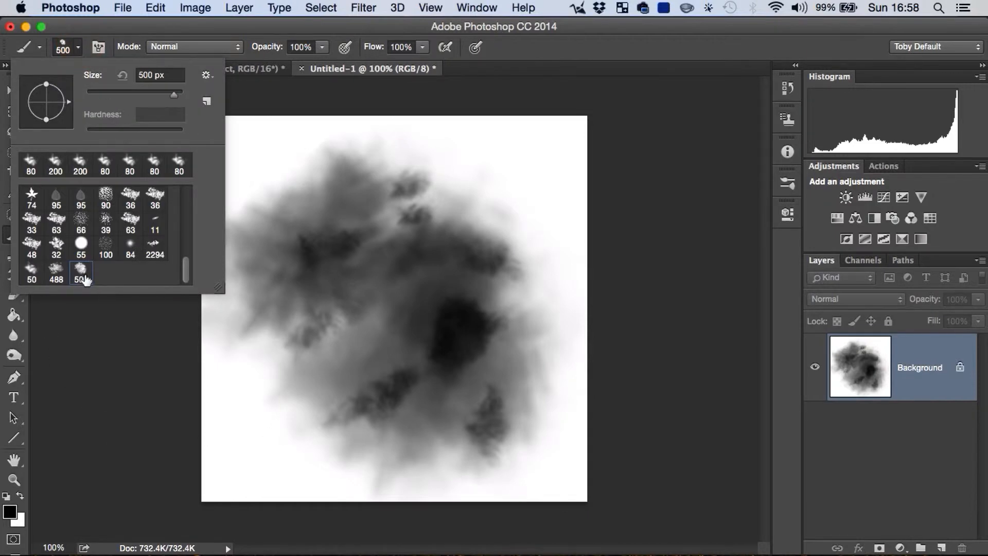
click(741, 264)
Step: Select the whole canvas and fill it with white at 100% opacity to clear the painted cloud
key(super+z)
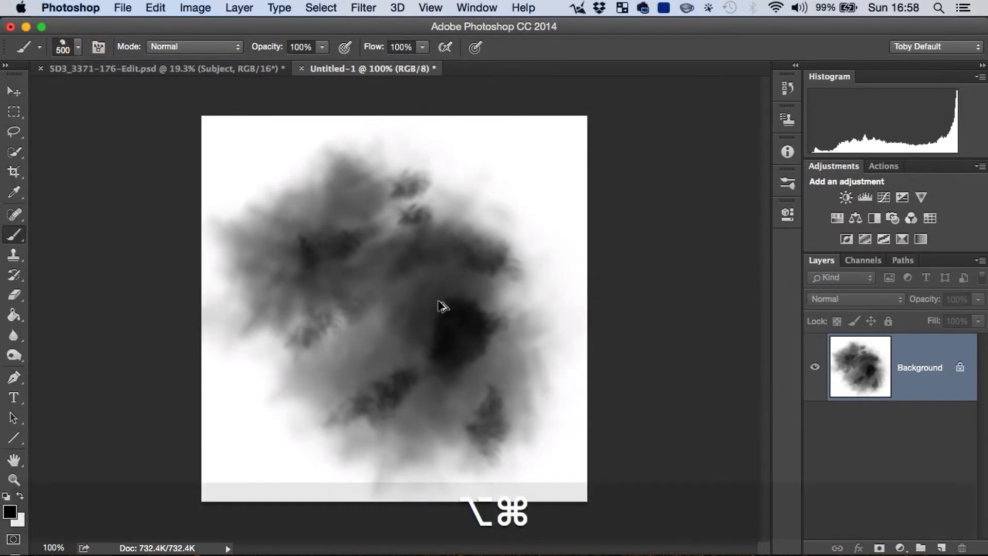
key(super+d)
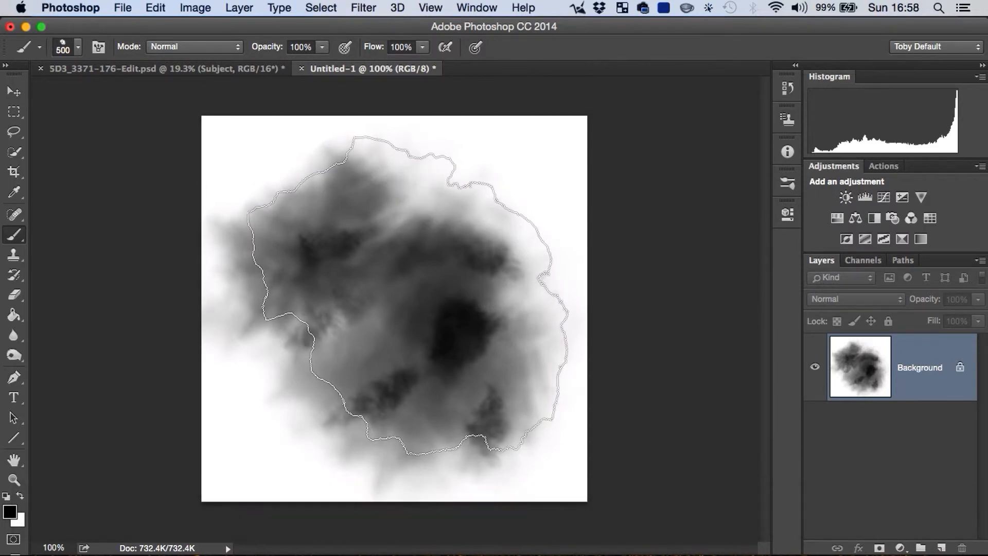
key(BackSpace)
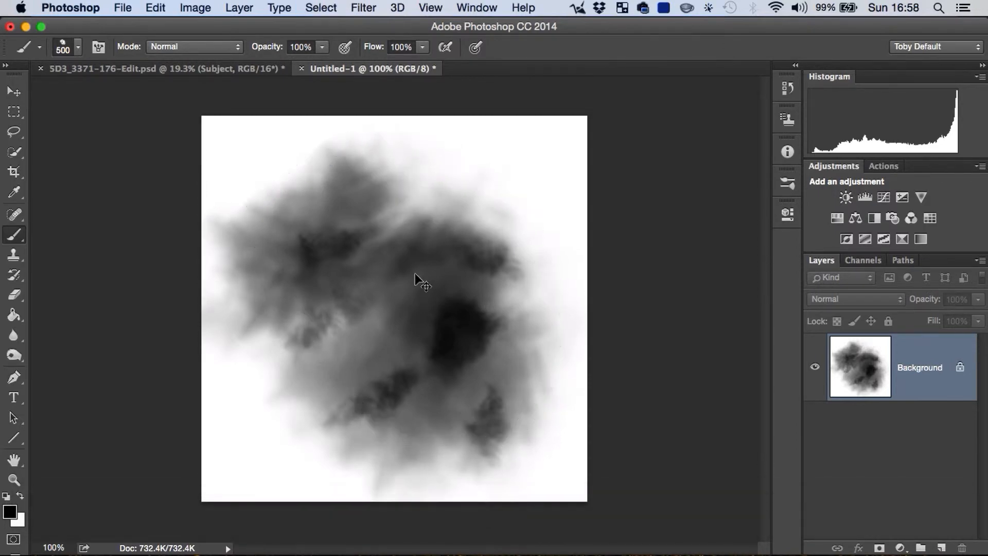
key(super+a)
key(shift+BackSpace)
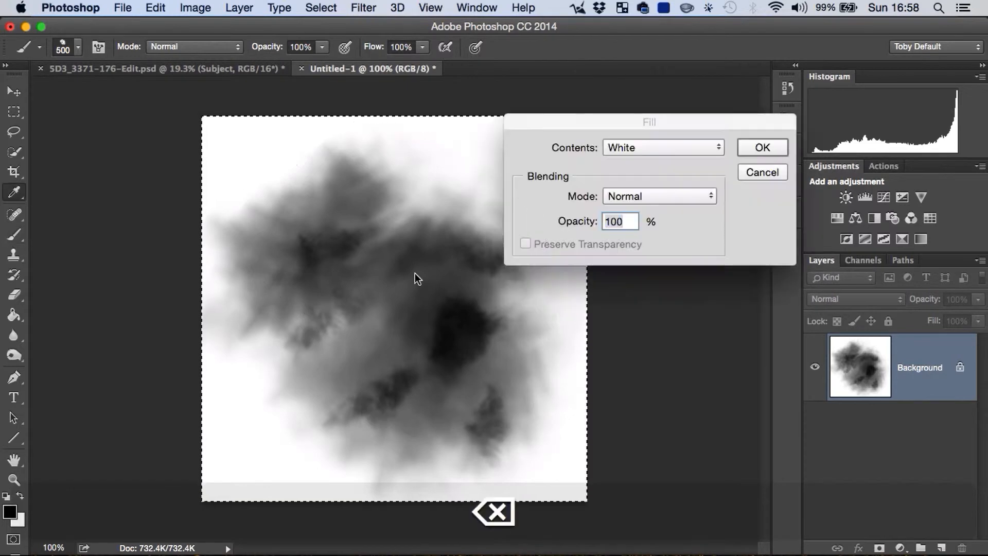
key(Return)
Step: Reduce the brush size to 125 px and try strokes on the white canvas, undoing them all
key(bracketleft)
key(bracketleft)
key(bracketleft)
key(bracketleft)
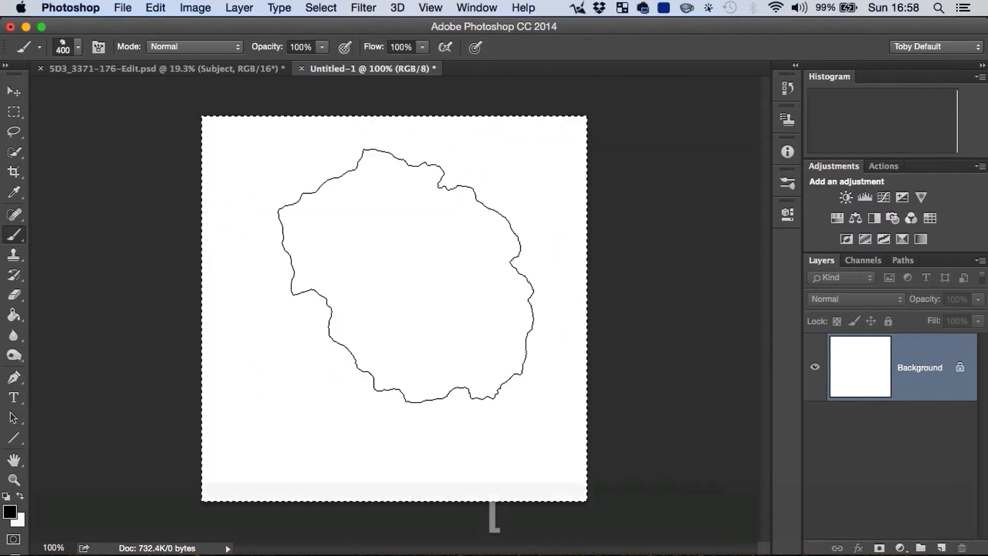
key(bracketleft)
key(bracketleft)
key(bracketleft)
mouse_move(278, 237)
mouse_down()
mouse_move(336, 341)
mouse_move(483, 281)
mouse_move(474, 254)
mouse_up()
key(alt+super+z)
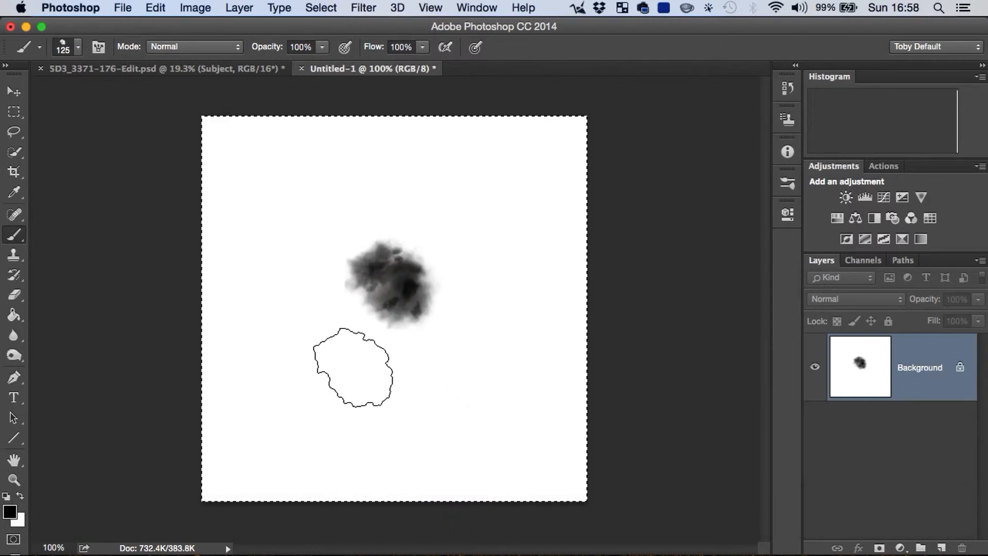
mouse_move(353, 373)
mouse_down()
mouse_move(397, 220)
mouse_move(466, 385)
mouse_move(402, 247)
mouse_move(407, 353)
mouse_move(440, 289)
mouse_up()
key(alt+super+z)
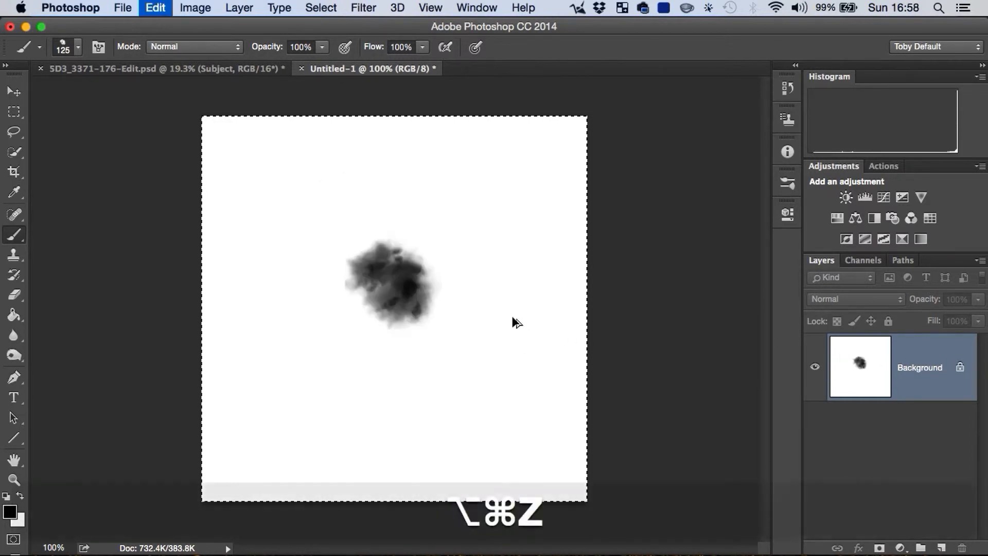
key(alt+super+z)
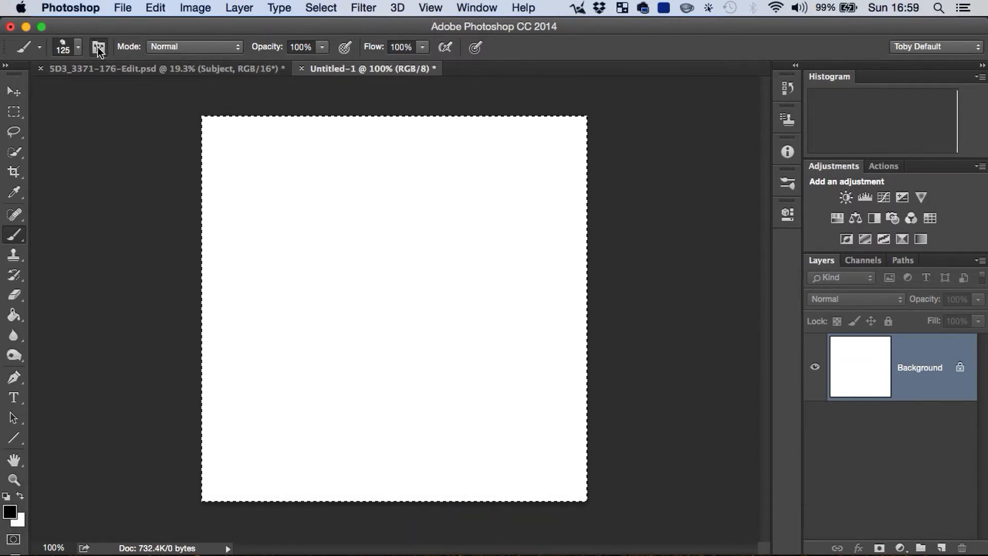
Step: Enable Shape Dynamics, Scattering and Transfer for the dust brush
click(98, 47)
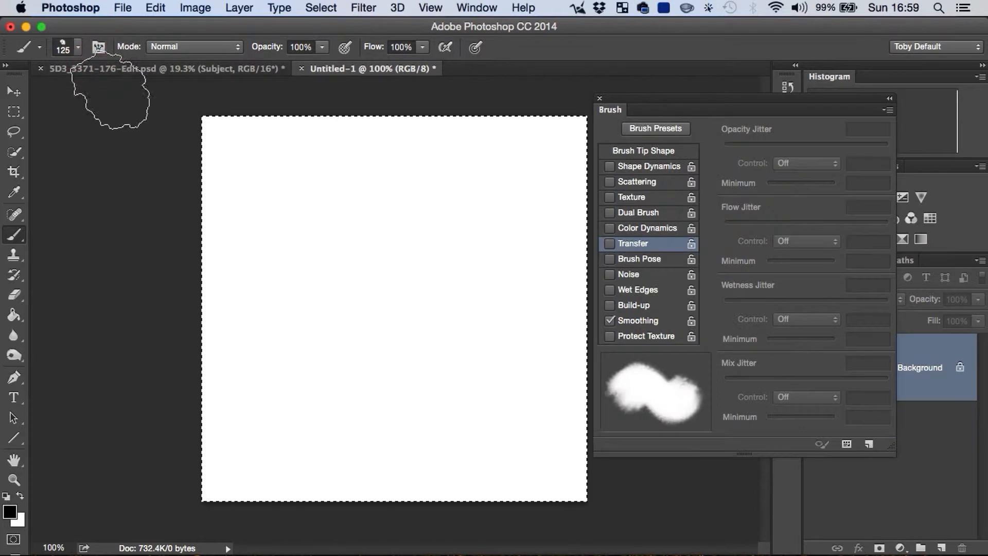
click(610, 166)
click(610, 182)
click(610, 244)
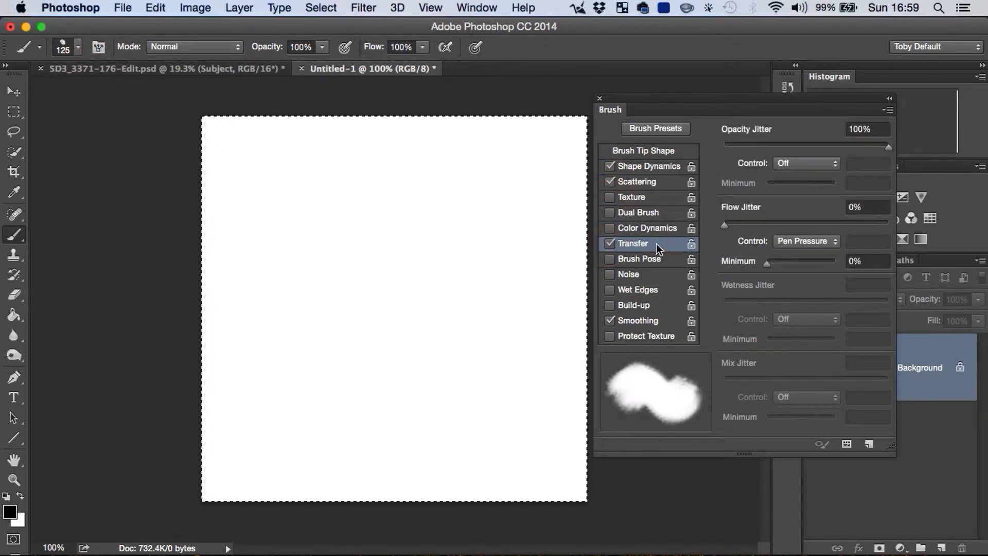
Step: Set the brush's size jitter to 100%, minimum diameter to 65% and angle jitter to 57%
click(650, 166)
drag(725, 146, 890, 151)
drag(724, 200, 830, 201)
drag(725, 273, 818, 266)
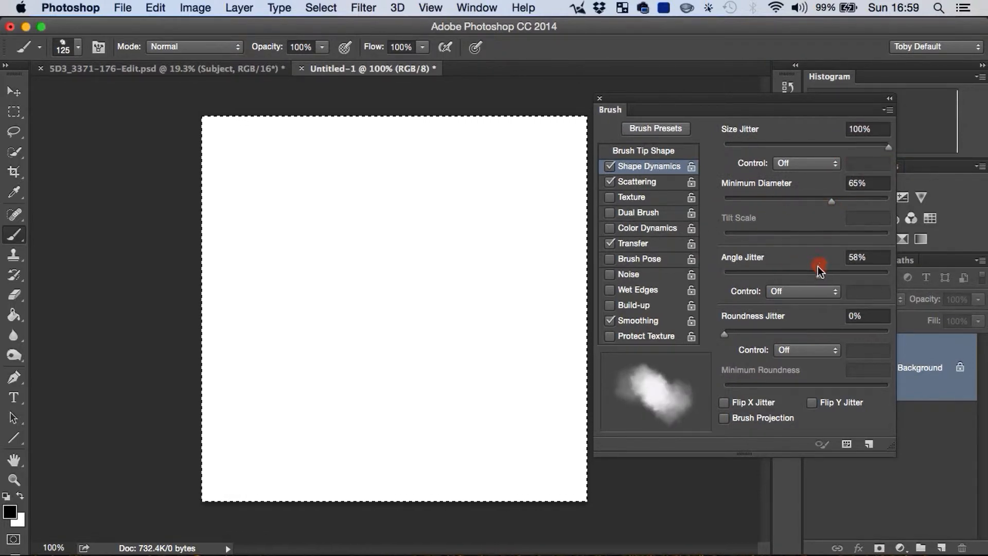
Step: Set the brush's scatter to 305% and its count to 3
click(641, 181)
click(740, 146)
drag(743, 150, 773, 150)
drag(728, 203, 743, 203)
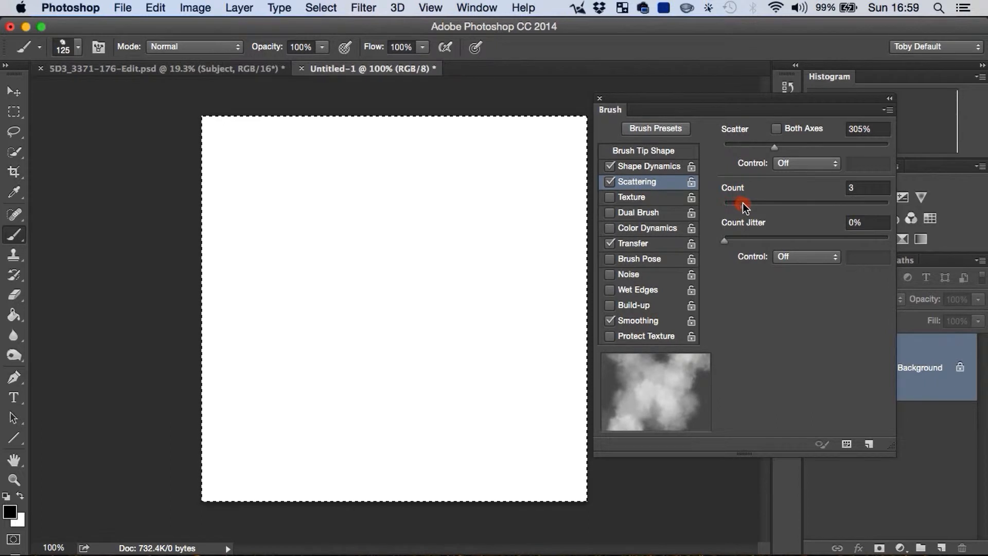
Step: Set the brush's flow jitter to 99% with a 0% minimum and close the brush settings
click(637, 244)
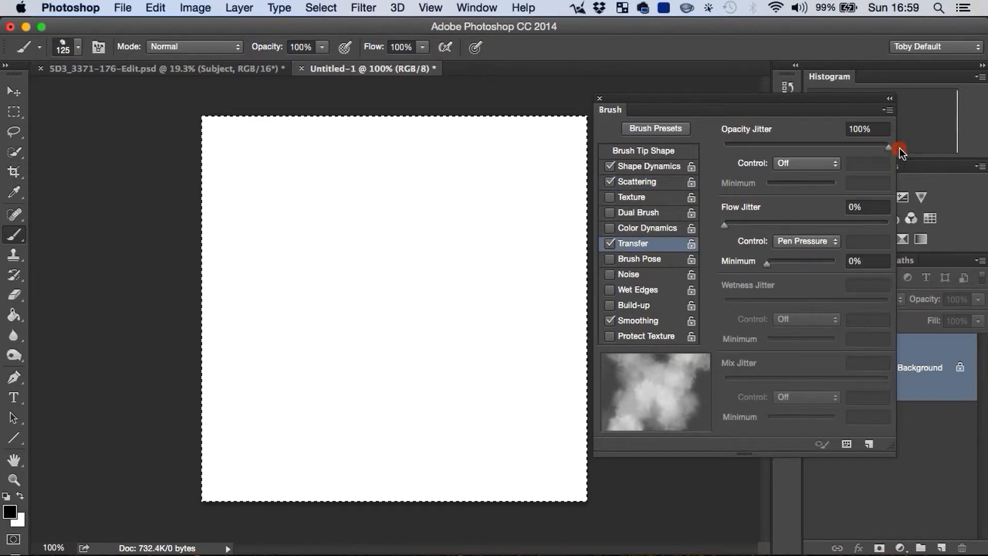
drag(731, 225, 885, 225)
mouse_move(788, 260)
mouse_down()
mouse_move(795, 264)
mouse_move(756, 269)
mouse_up()
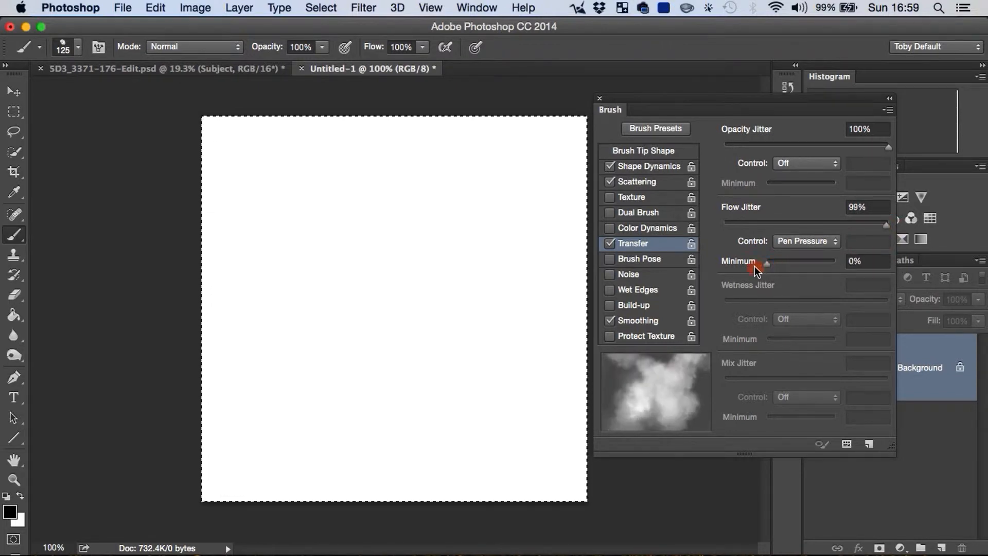
click(595, 103)
Step: Paint scattered smoke puffs across the canvas as a test of the 125 px dust brush
mouse_move(443, 370)
mouse_down()
mouse_move(527, 368)
mouse_move(451, 333)
mouse_up()
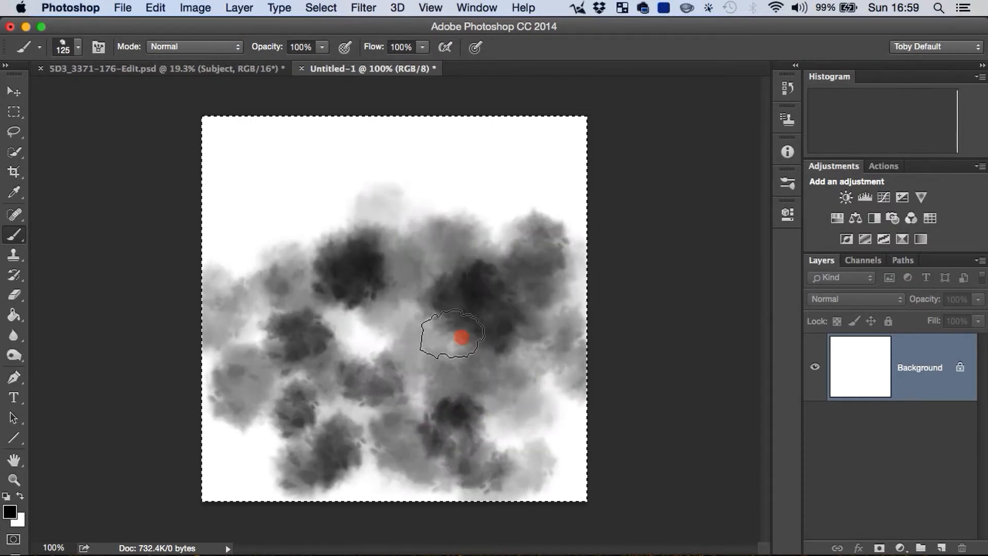
drag(296, 293, 340, 229)
drag(499, 199, 414, 267)
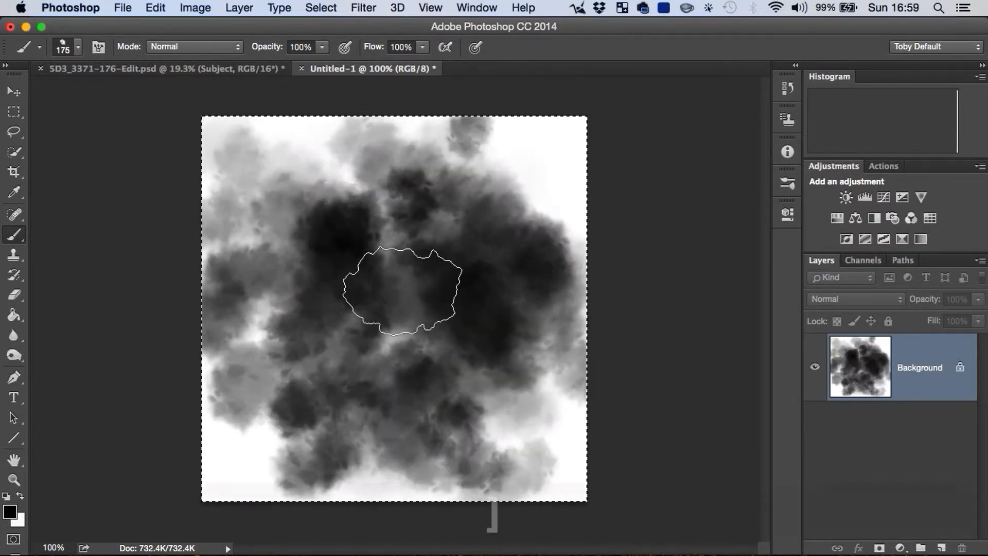
Step: Enlarge the brush to 400 px and set its scatter to 146% and count to 2
key(bracketright)
key(bracketright)
key(bracketright)
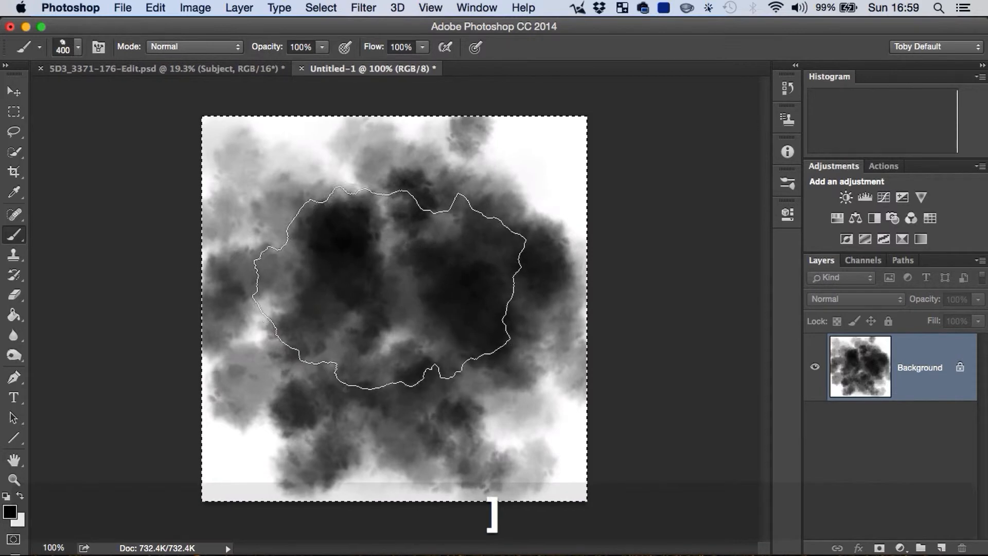
click(99, 47)
click(656, 182)
drag(762, 146, 749, 148)
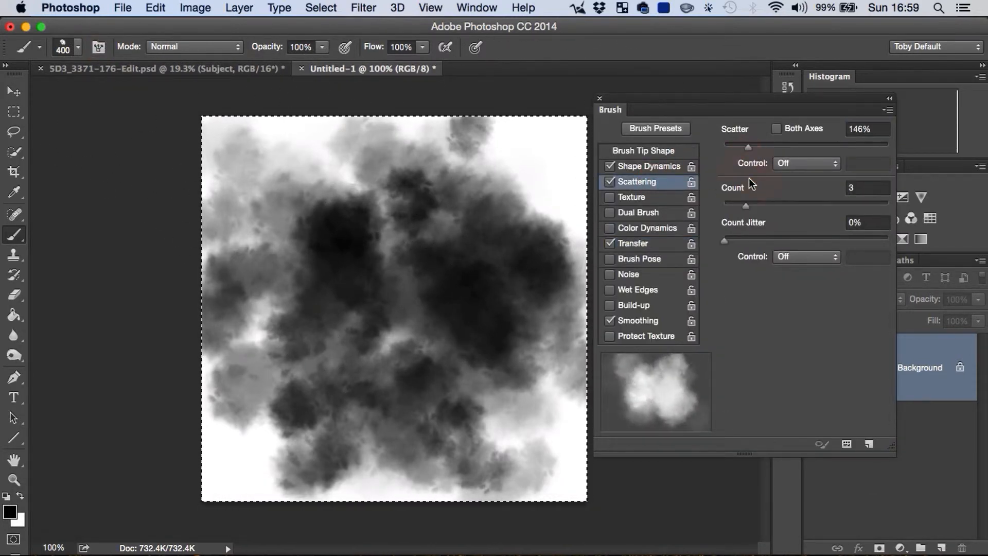
click(737, 206)
click(599, 99)
Step: Clear the canvas to white and paint broad overlapping smoke across it with the 400 px brush
key(super+a)
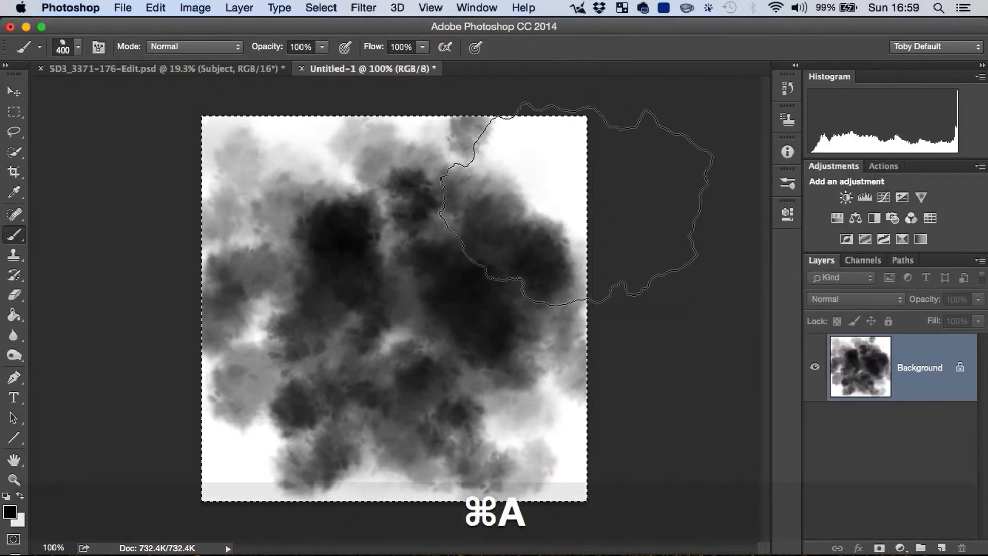
key(BackSpace)
key(Return)
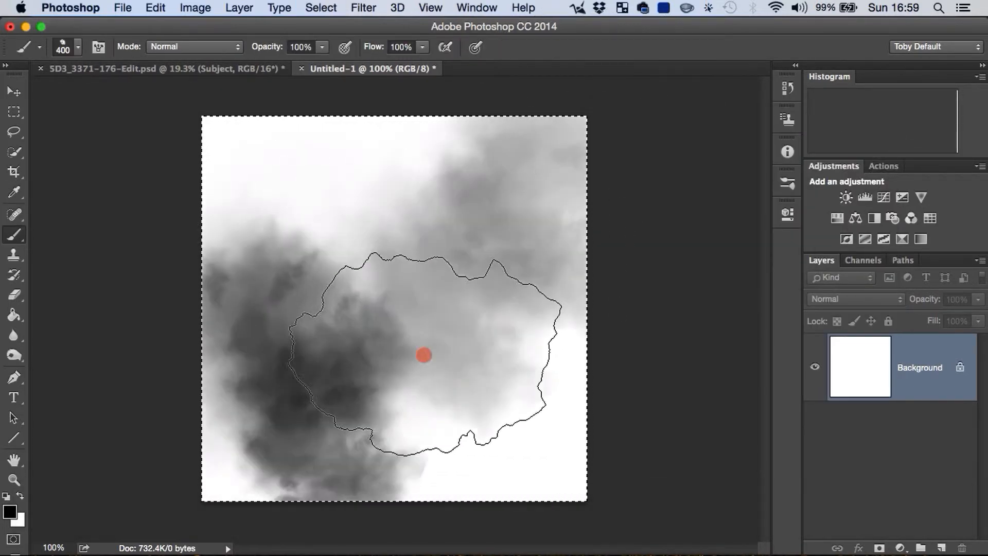
drag(490, 304, 548, 221)
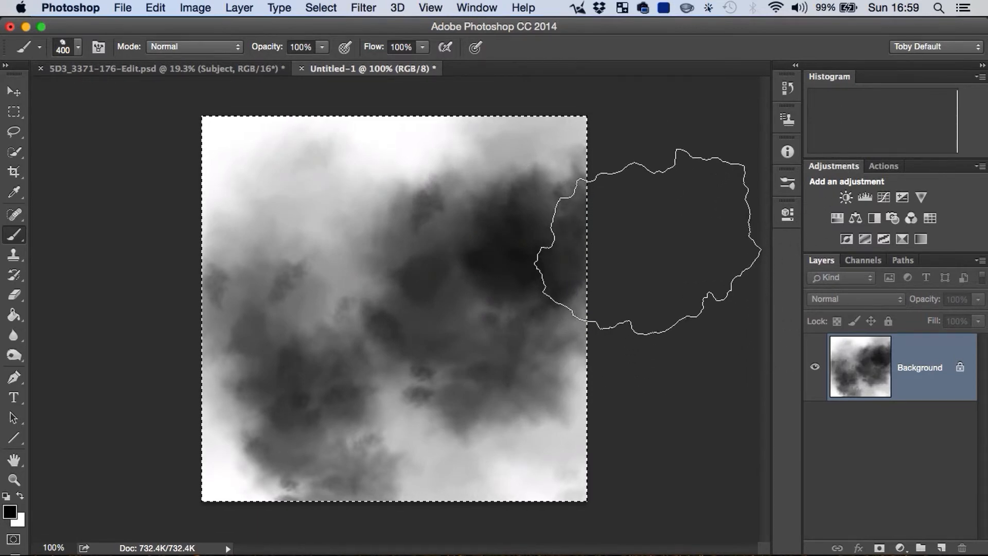
Step: Switch to 5D3_3371-176-Edit.psd, hide the Subject group and add a new layer between the Subject and BG groups
click(203, 66)
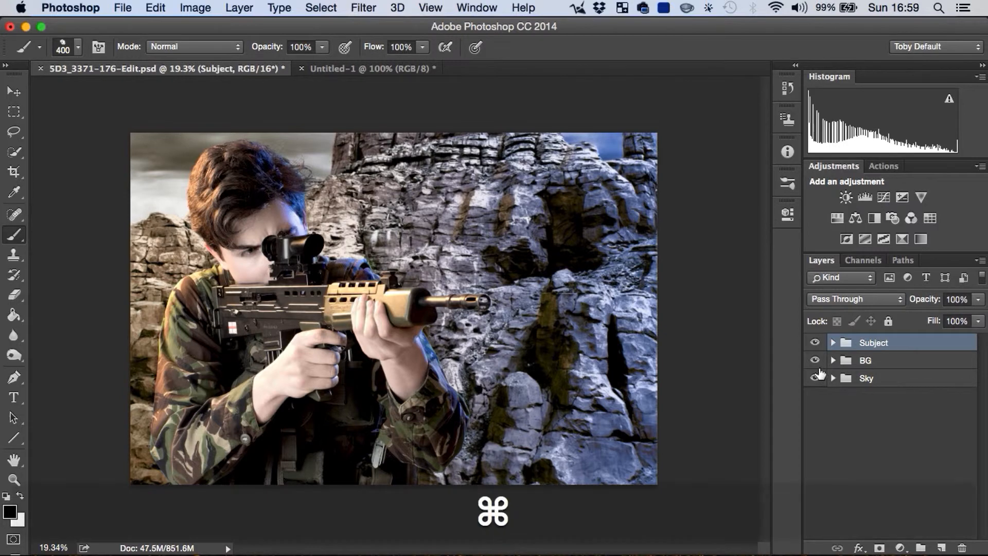
key(shift+super+n)
key(Return)
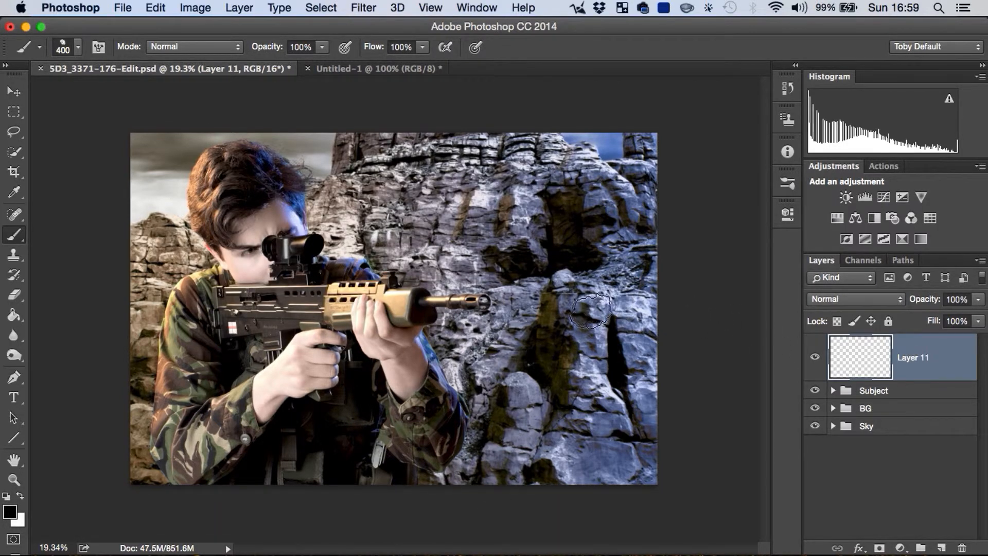
click(814, 391)
drag(905, 368, 908, 409)
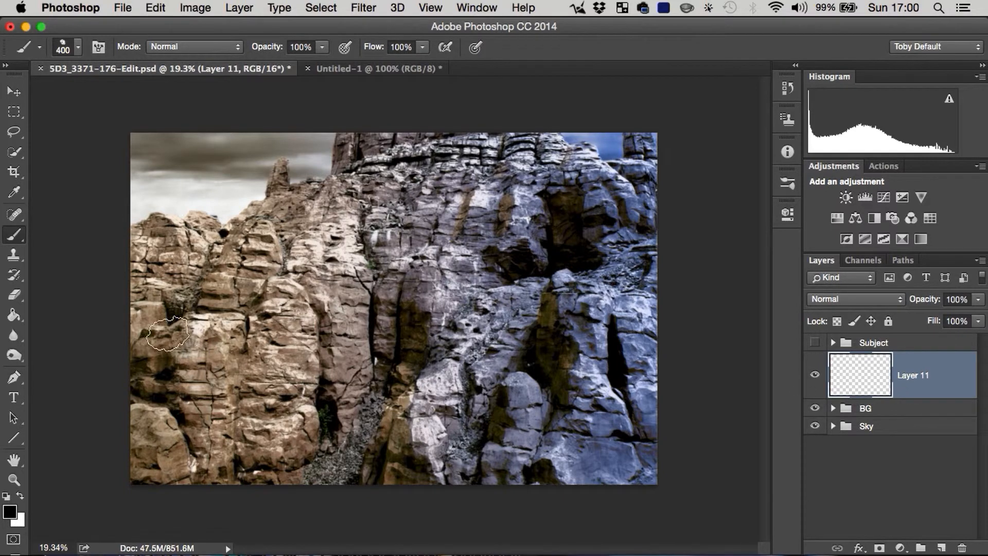
Step: Sample a tan colour from the rocks and paint dust over the lower rock face with a brush enlarged to 800 px
key(alt)
alt+click(187, 342)
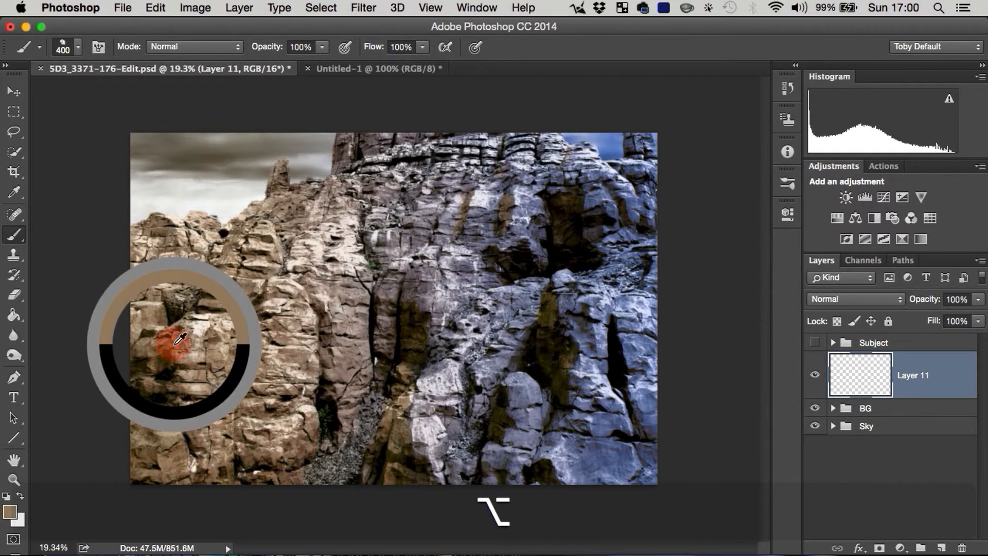
key(bracketright)
key(bracketright)
key(bracketright)
key(bracketright)
key(bracketright)
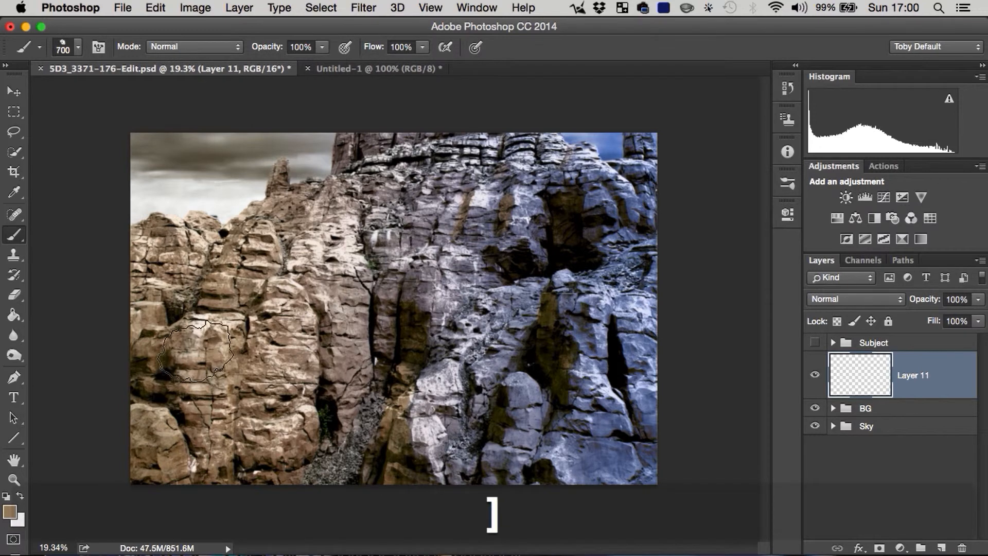
mouse_move(205, 396)
mouse_down()
mouse_move(226, 451)
mouse_move(225, 308)
mouse_move(296, 387)
mouse_move(405, 470)
mouse_move(495, 443)
mouse_up()
mouse_move(241, 397)
mouse_down()
mouse_move(351, 483)
mouse_move(543, 484)
mouse_move(566, 453)
mouse_move(373, 372)
mouse_move(249, 329)
mouse_move(211, 354)
mouse_move(285, 376)
mouse_move(369, 346)
mouse_move(341, 334)
mouse_move(303, 369)
mouse_move(359, 440)
mouse_move(508, 410)
mouse_move(401, 330)
mouse_move(401, 290)
mouse_move(447, 305)
mouse_move(458, 384)
mouse_move(445, 396)
mouse_move(464, 355)
mouse_up()
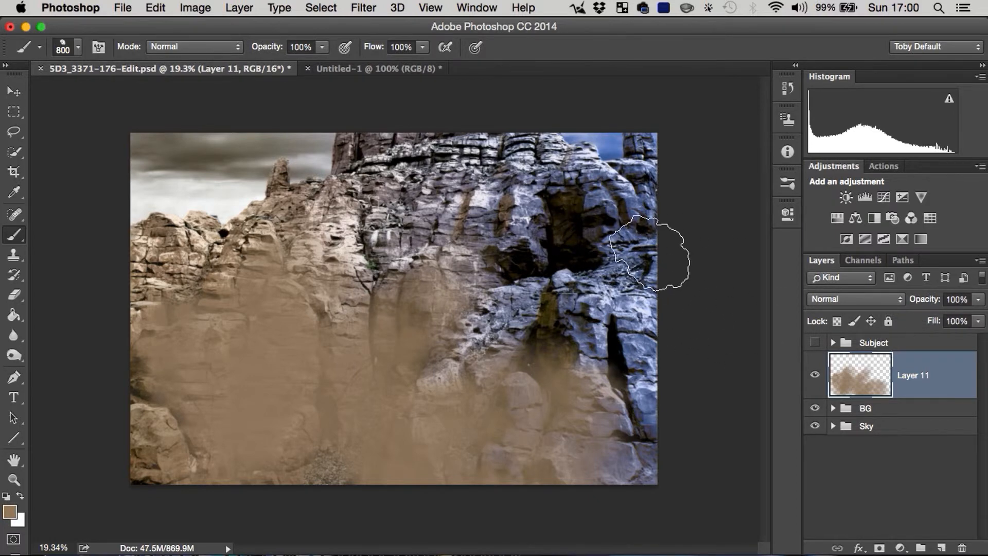
Step: Select the entire canvas and delete the painted dust from Layer 11
key(cmd+a)
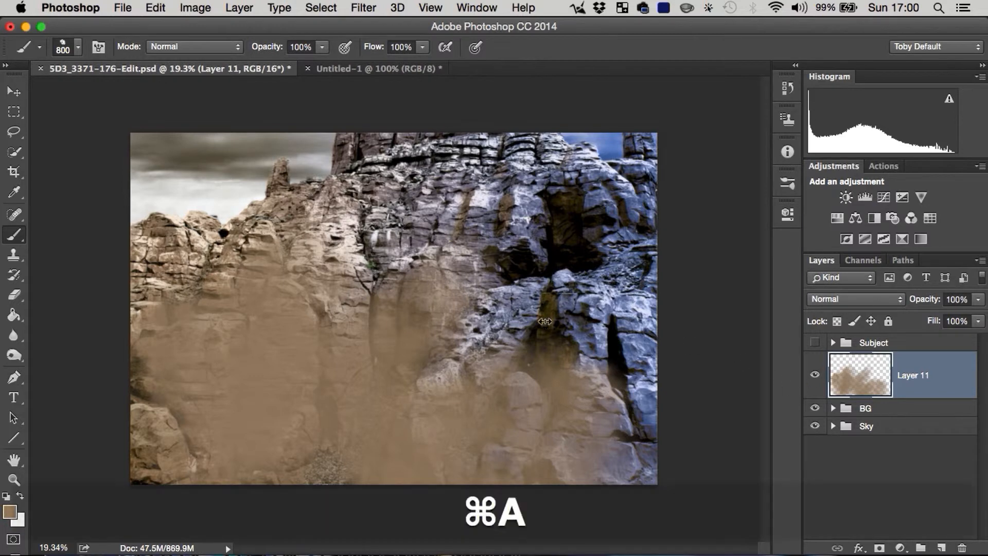
key(Return)
key(BackSpace)
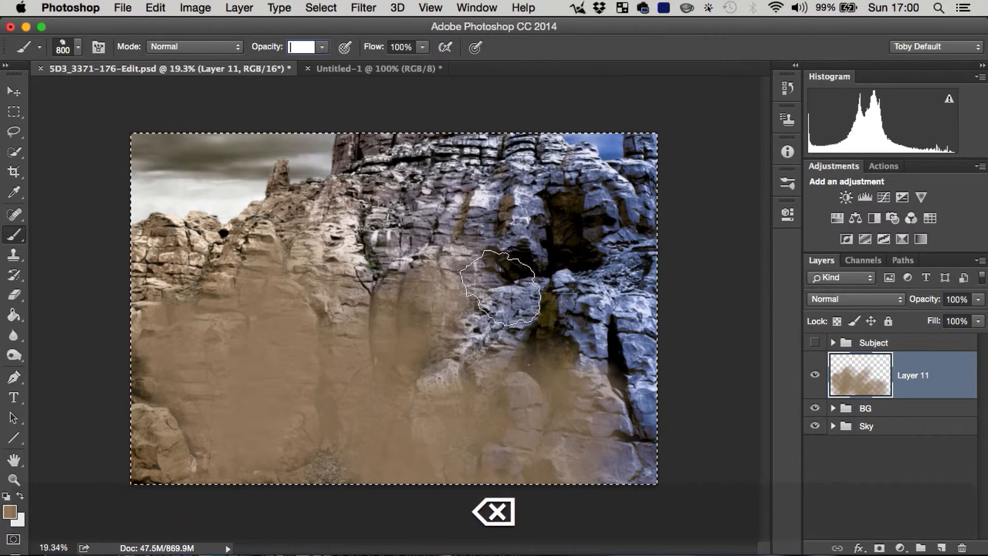
key(Return)
key(Escape)
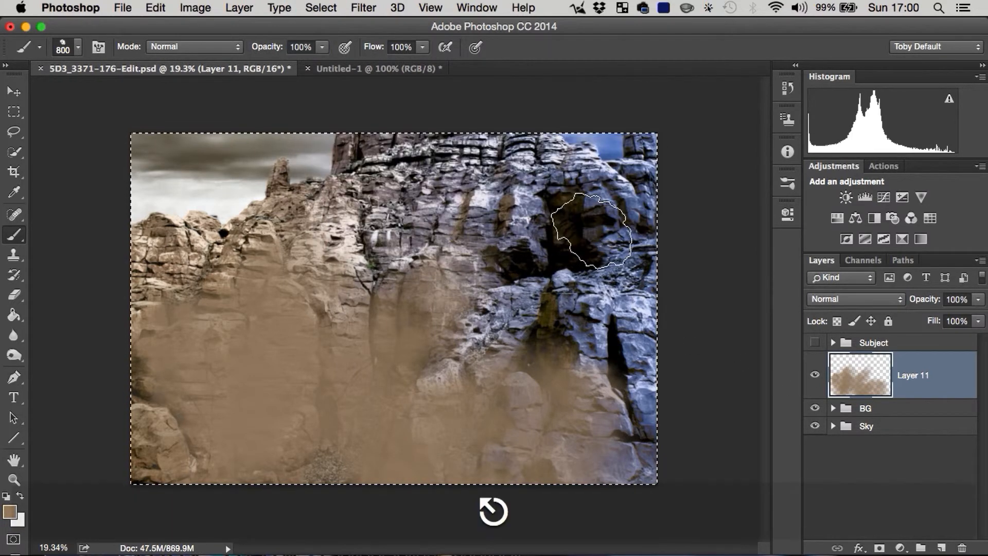
key(BackSpace)
key(Return)
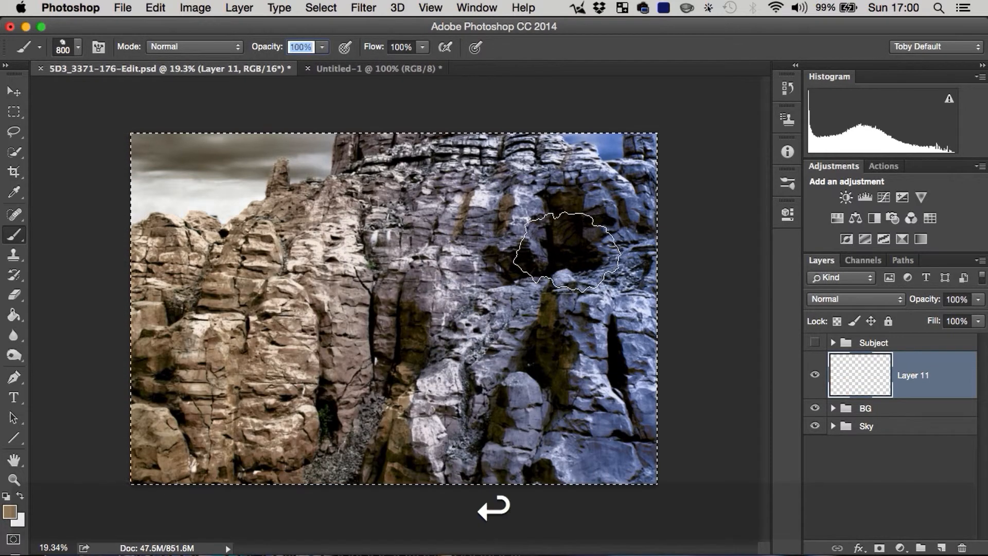
Step: Set the brush opacity to 60% and paint tan dust over the rock face on Layer 11
key(v)
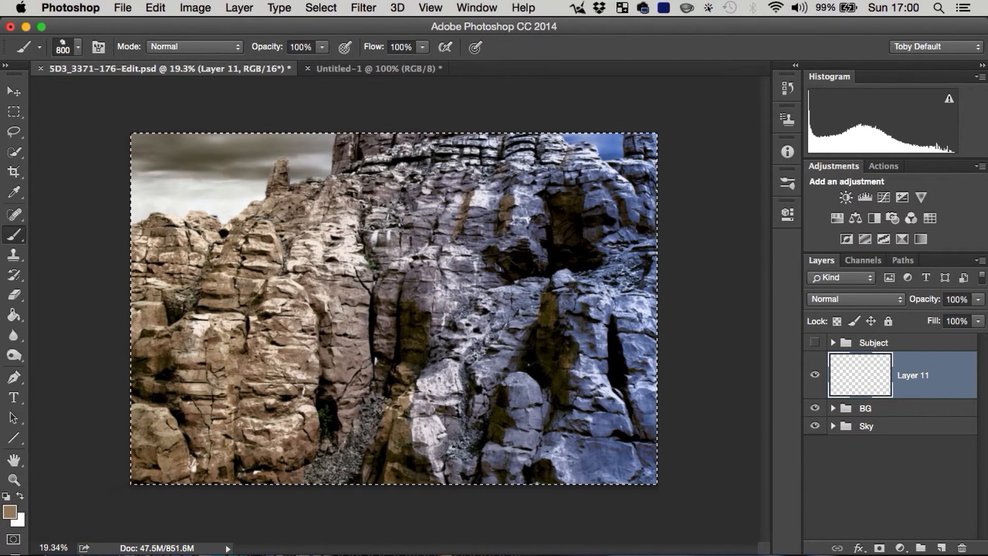
key(Return)
key(6)
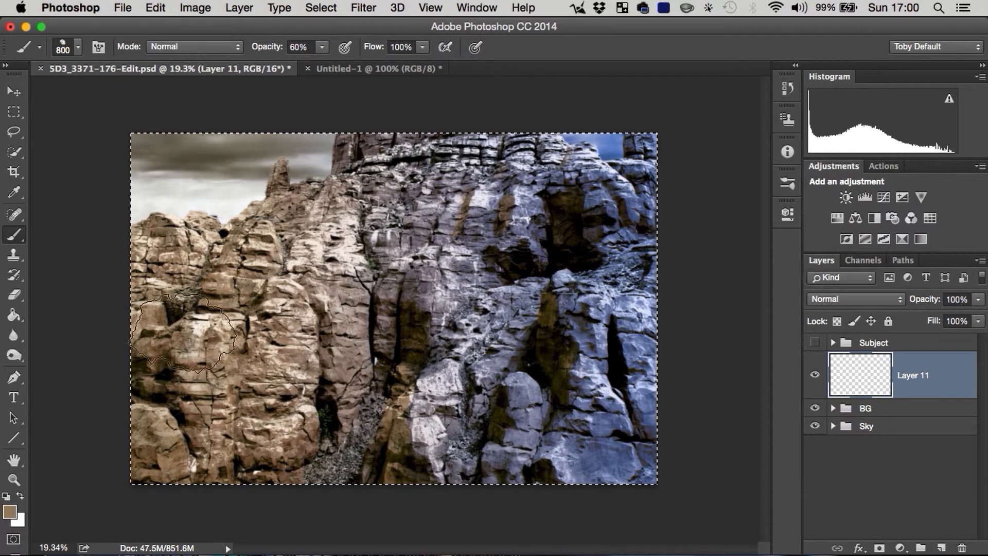
mouse_move(179, 325)
mouse_down()
mouse_move(191, 398)
mouse_move(258, 477)
mouse_move(222, 338)
mouse_move(516, 479)
mouse_move(499, 419)
mouse_move(287, 280)
mouse_move(189, 305)
mouse_move(128, 410)
mouse_move(249, 240)
mouse_up()
Step: Sample a near-black colour from the cave shadow and paint darker dust across the lower rocks
alt+click(566, 250)
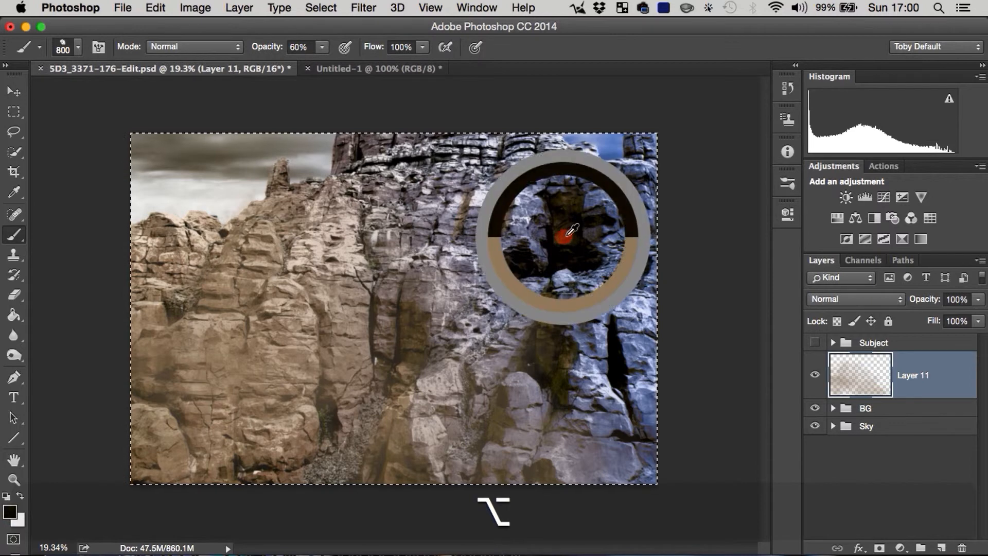
mouse_move(157, 408)
mouse_down()
mouse_move(208, 436)
mouse_move(349, 444)
mouse_move(631, 503)
mouse_up()
drag(194, 394, 257, 309)
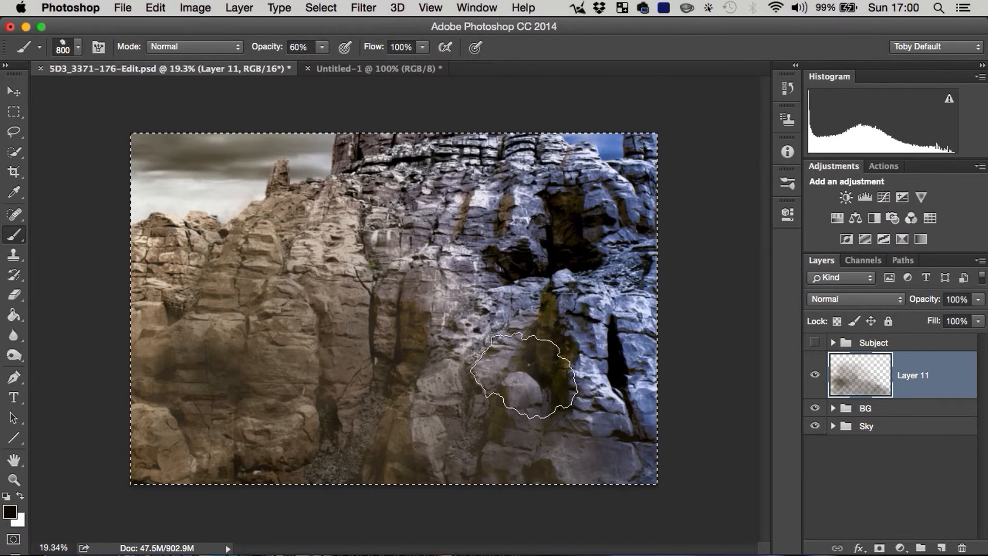
Step: Sample a near-white from the bright rocks, reduce the brush to 175 px and paint light smoke wisps over the left-hand rocks
alt+click(350, 247)
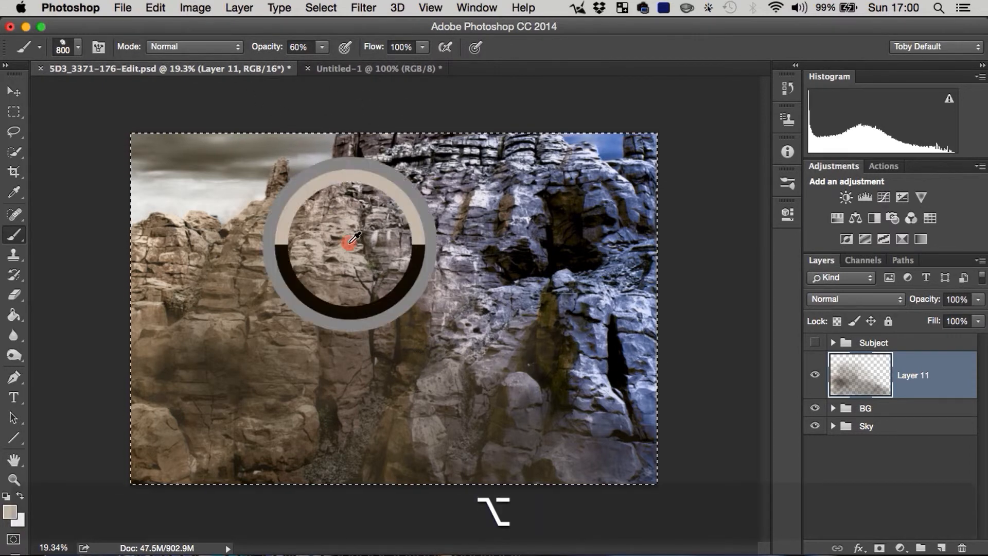
alt+click(480, 192)
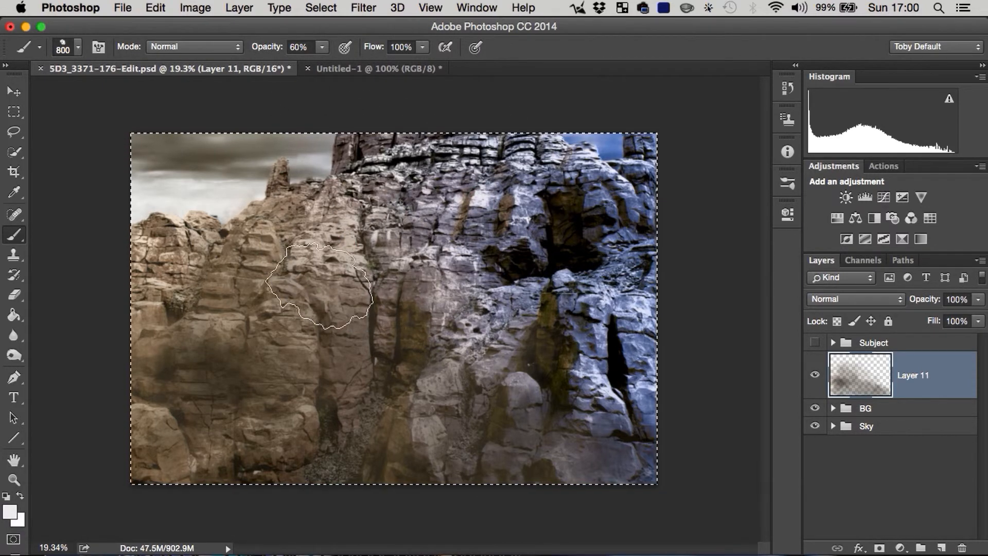
mouse_move(200, 365)
mouse_down()
mouse_move(278, 319)
mouse_move(208, 341)
mouse_move(232, 321)
mouse_up()
key(super+z)
key(bracketleft)
key(bracketleft)
key(bracketleft)
key(bracketleft)
key(bracketleft)
key(bracketleft)
key(bracketleft)
key(bracketleft)
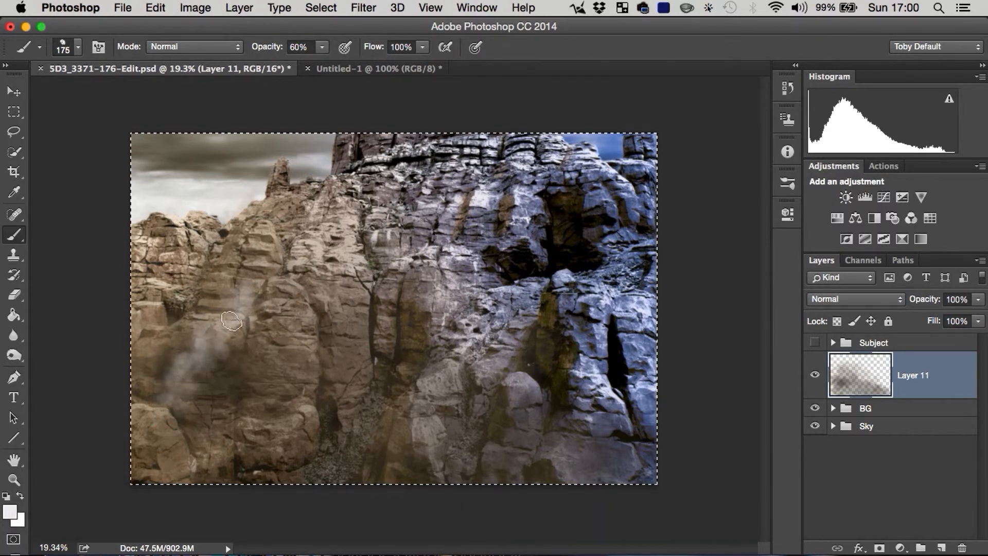
mouse_move(170, 413)
mouse_down()
mouse_move(174, 492)
mouse_move(161, 450)
mouse_up()
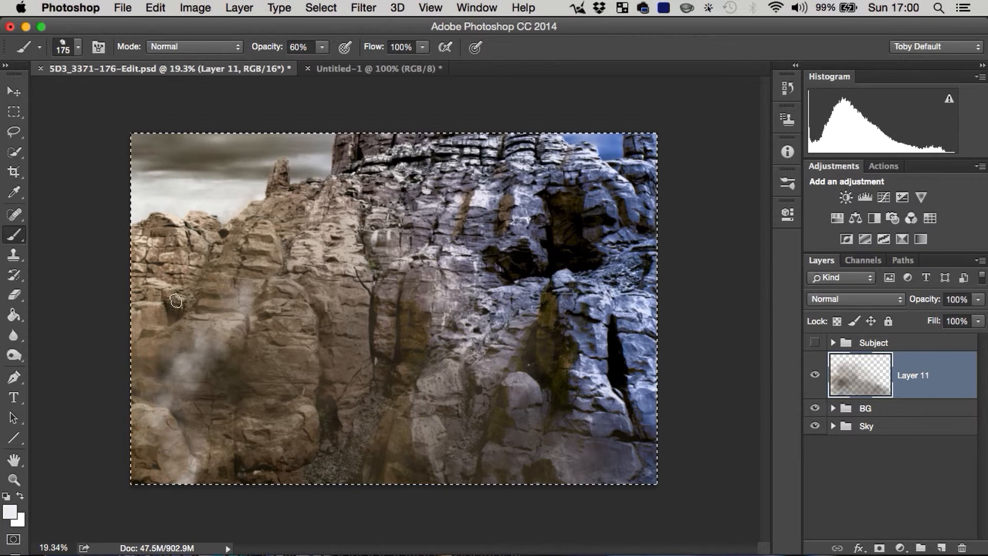
mouse_move(353, 284)
mouse_down()
mouse_move(289, 309)
mouse_move(245, 428)
mouse_up()
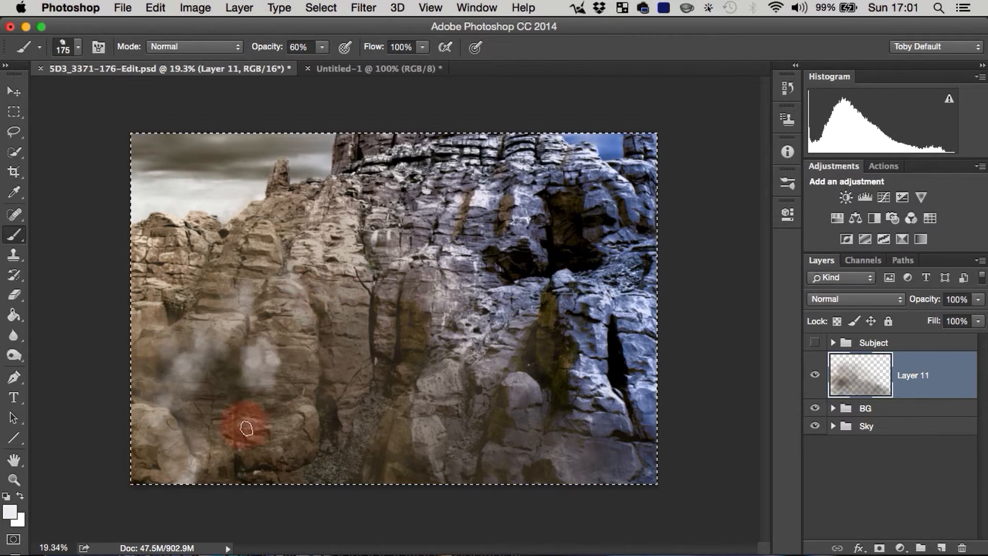
Step: Lower the brush opacity to 14% and paint fainter white wisps over the lower-left and central rocks
drag(267, 47, 230, 48)
drag(236, 365, 162, 525)
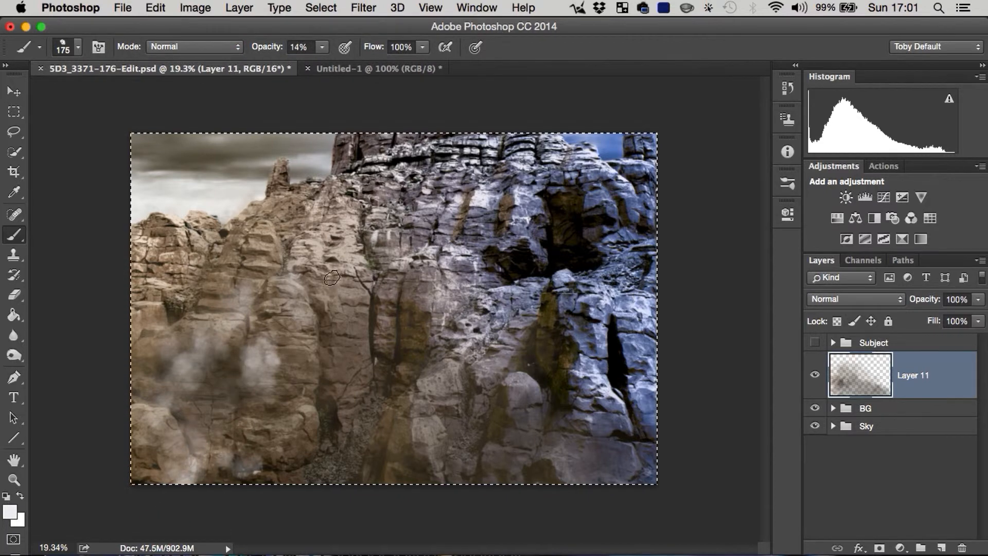
mouse_move(345, 299)
mouse_down()
mouse_move(587, 472)
mouse_move(360, 389)
mouse_move(363, 407)
mouse_up()
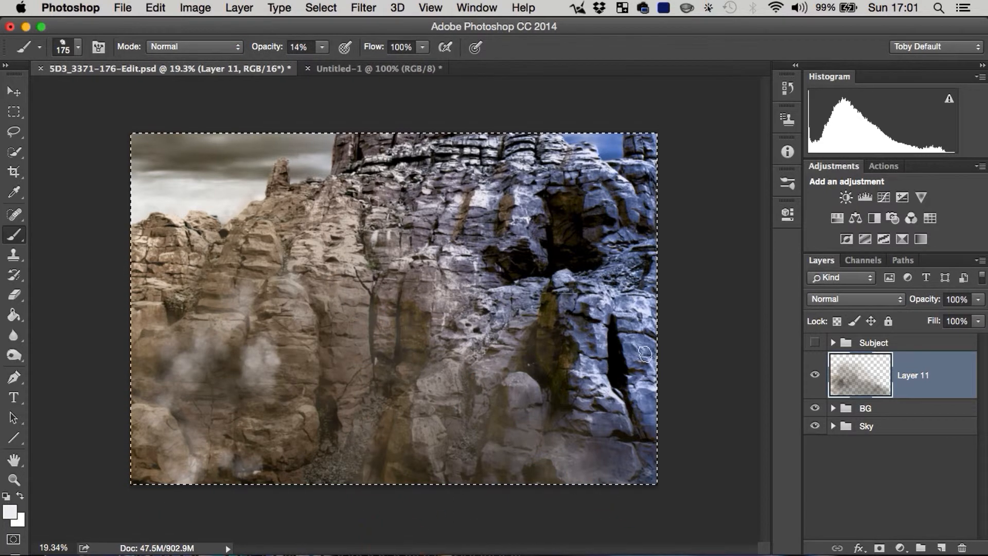
Step: Sample blue and blue-grey tones from the right-hand rocks and paint faint dust over the central and lower-right rock face
alt+click(579, 327)
drag(438, 318, 445, 328)
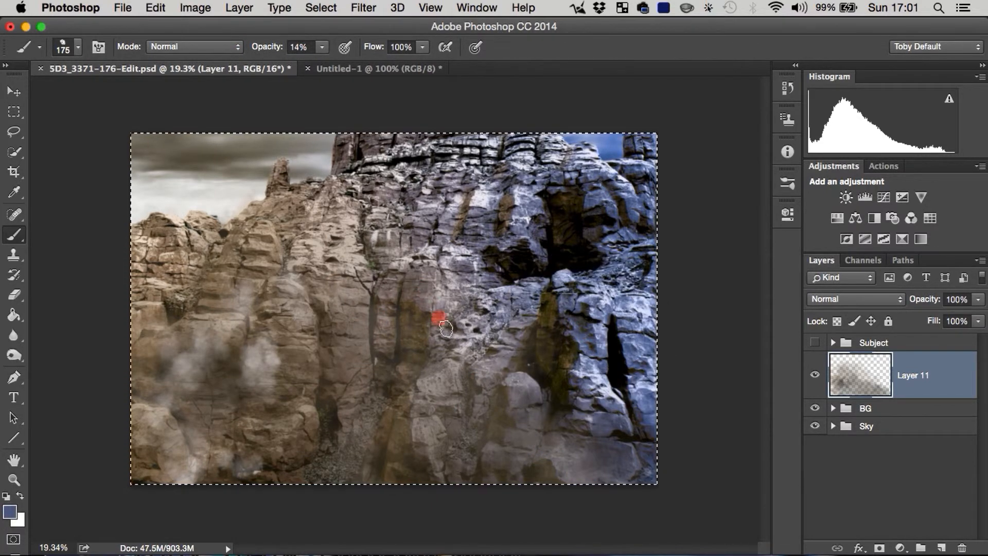
mouse_move(563, 470)
mouse_down()
mouse_move(410, 289)
mouse_move(499, 465)
mouse_up()
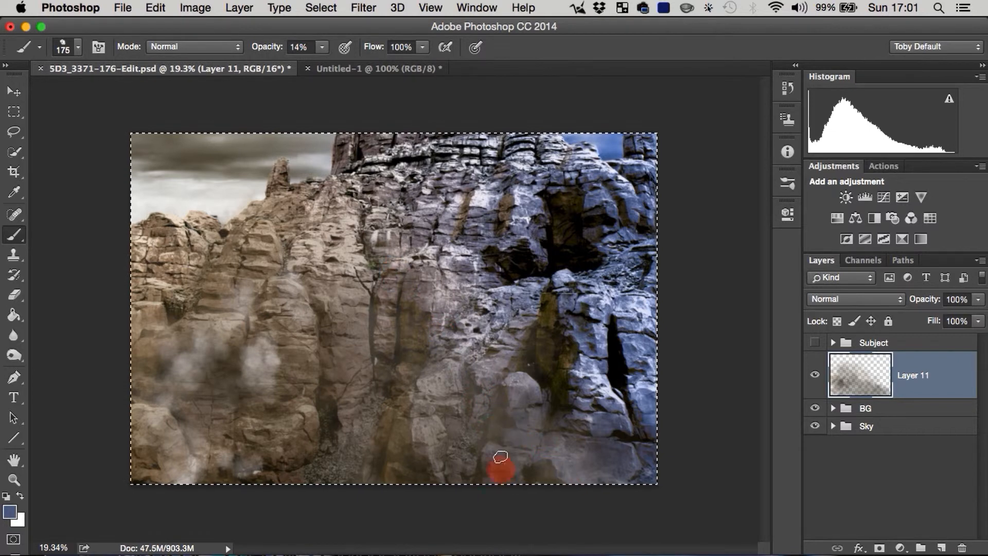
alt+click(592, 371)
alt+click(608, 308)
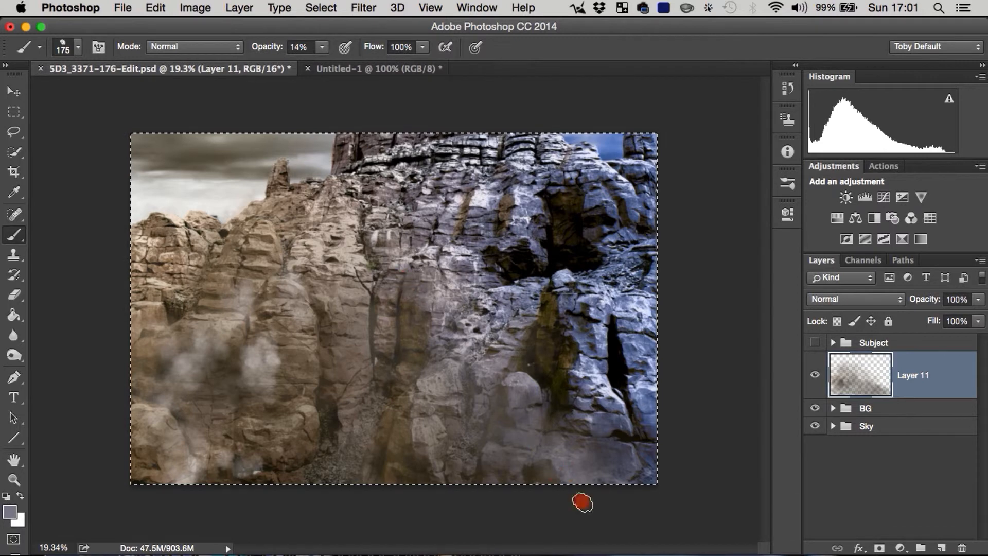
drag(582, 502, 422, 410)
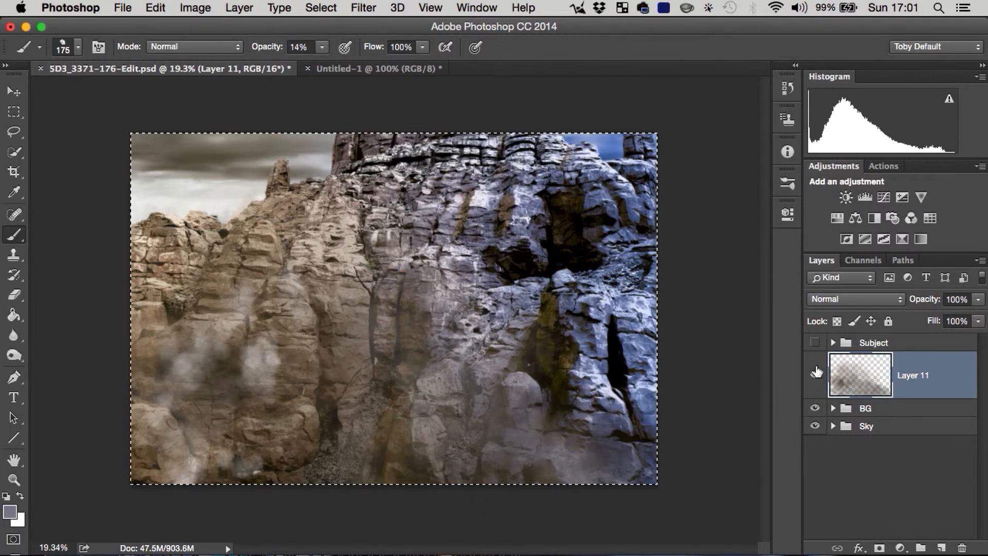
Step: Show the Subject group and toggle Layer 11 off and on to compare the dust behind the soldier
click(814, 343)
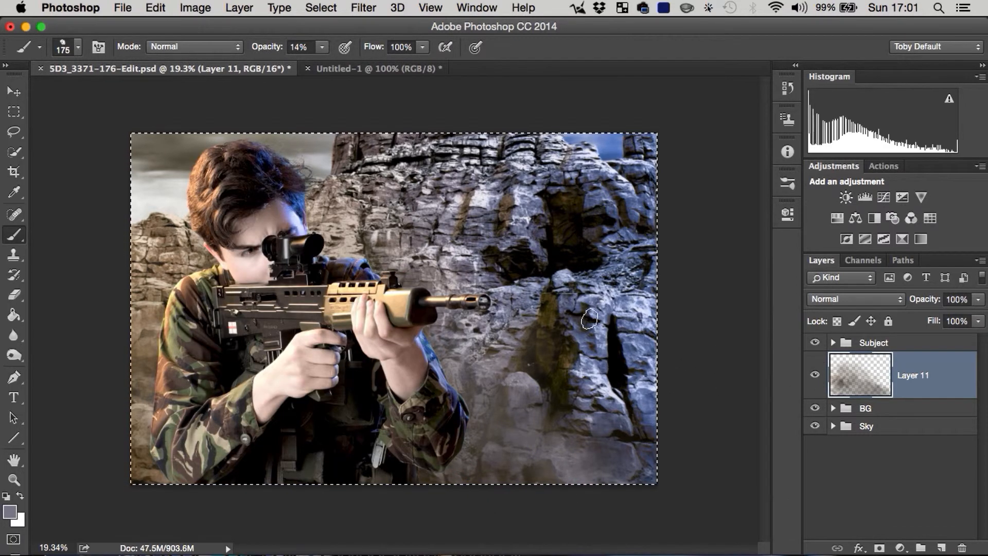
click(819, 381)
click(817, 381)
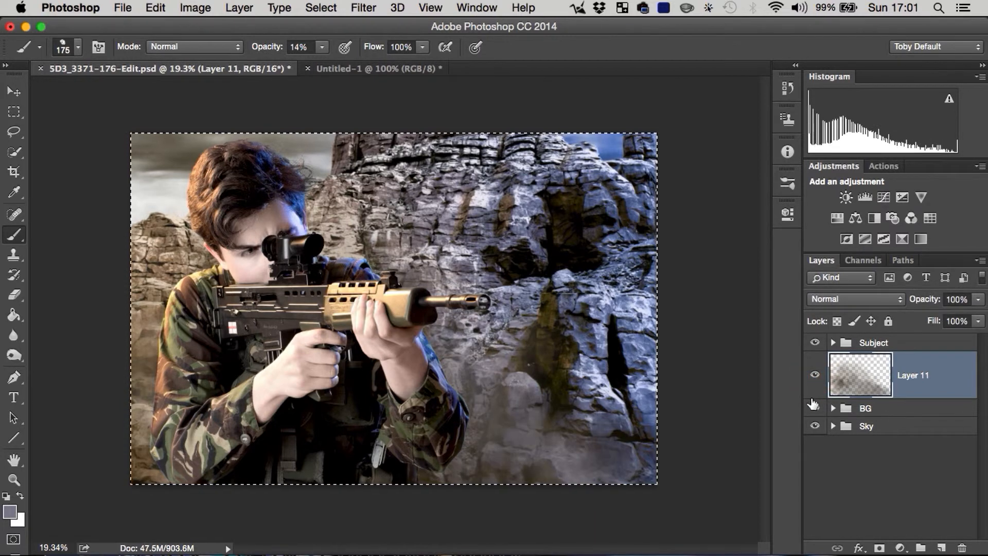
Step: Add a new layer with default settings above the Subject group
click(887, 342)
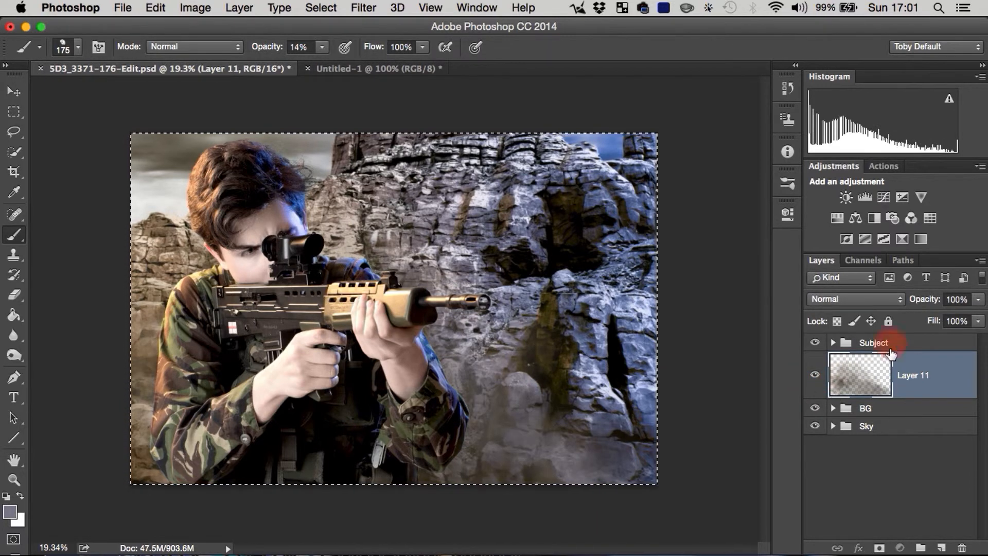
key(shift+super+n)
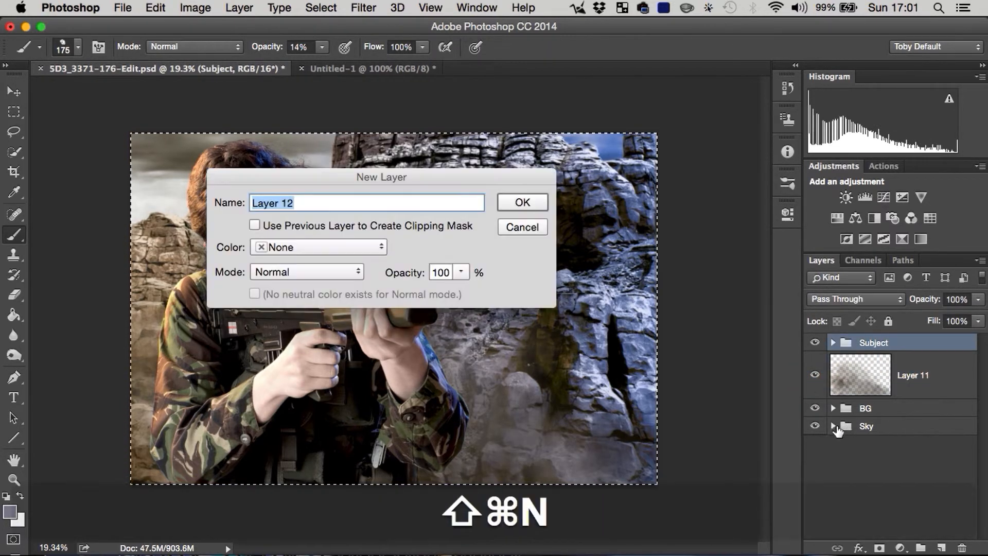
key(Return)
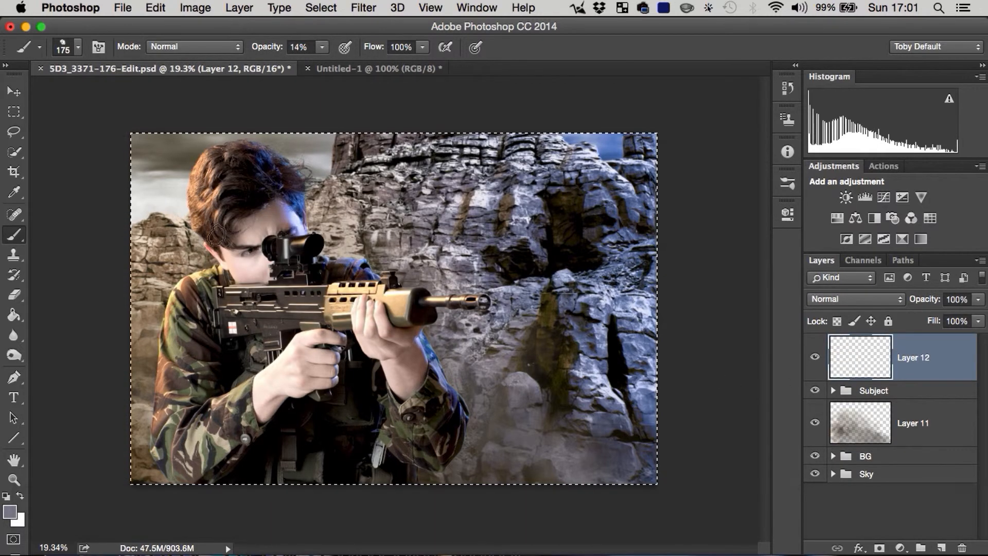
Step: Sample tan from the rocks and paint dust over the soldier's lower body and foreground with a 900 px brush at 60% opacity
alt+click(155, 224)
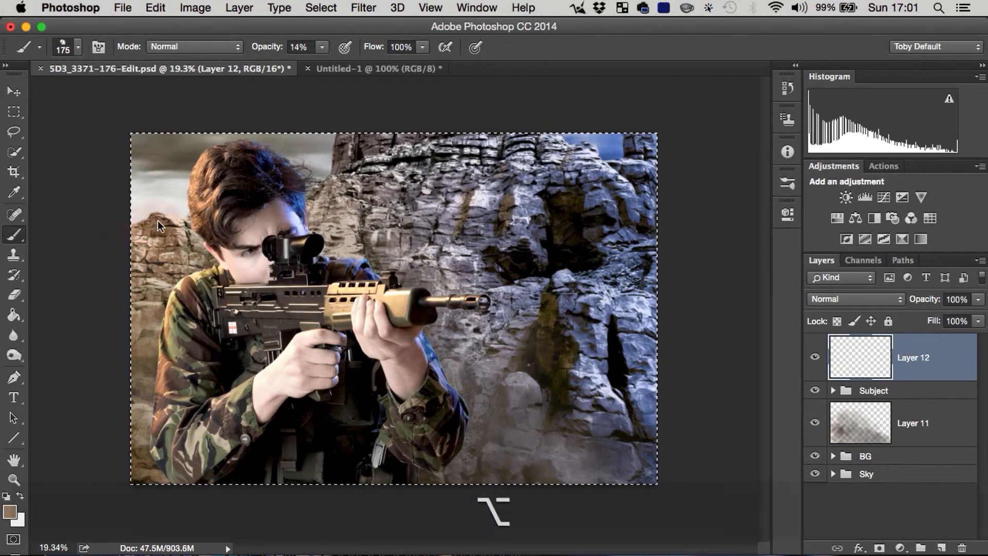
key(bracketright)
key(bracketright)
key(bracketright)
key(bracketright)
key(bracketright)
key(bracketright)
key(bracketright)
key(bracketright)
key(bracketright)
key(bracketright)
key(bracketright)
key(bracketright)
key(bracketright)
key(bracketright)
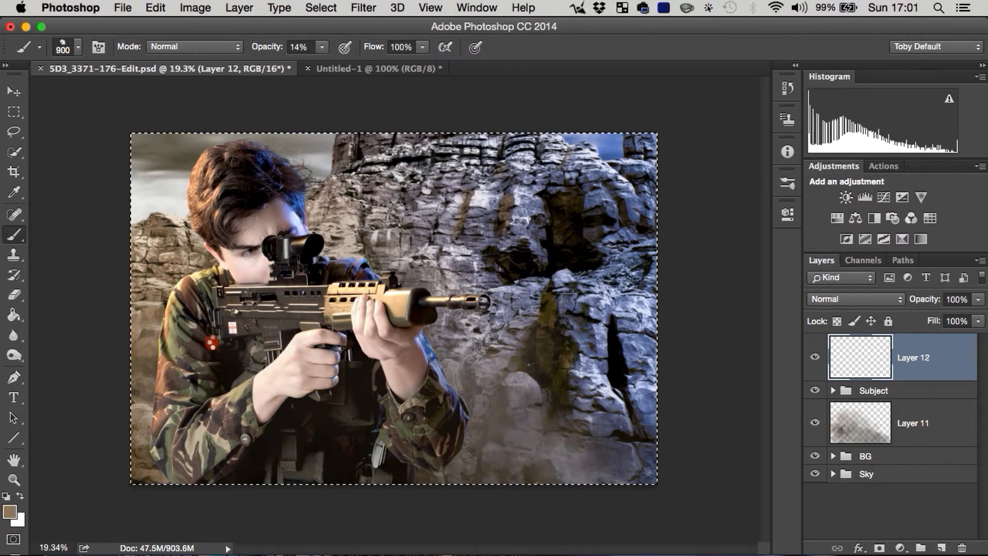
drag(261, 48, 296, 61)
mouse_move(206, 362)
mouse_down()
mouse_move(335, 441)
mouse_move(547, 478)
mouse_up()
drag(442, 437, 630, 486)
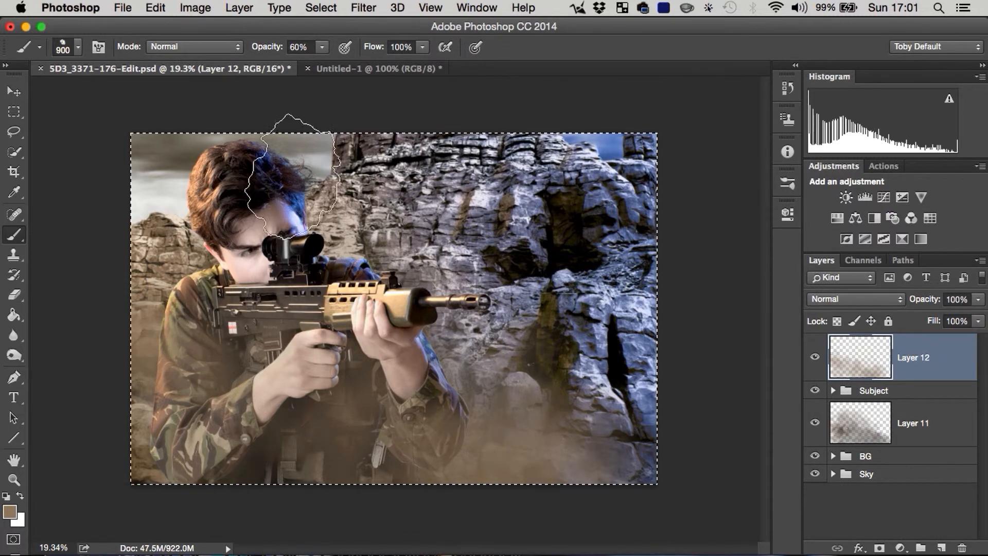
Step: Sample pale blue from the rocks and paint faint dust around the soldier's arms with a 200 px brush at 13% opacity
alt+click(578, 364)
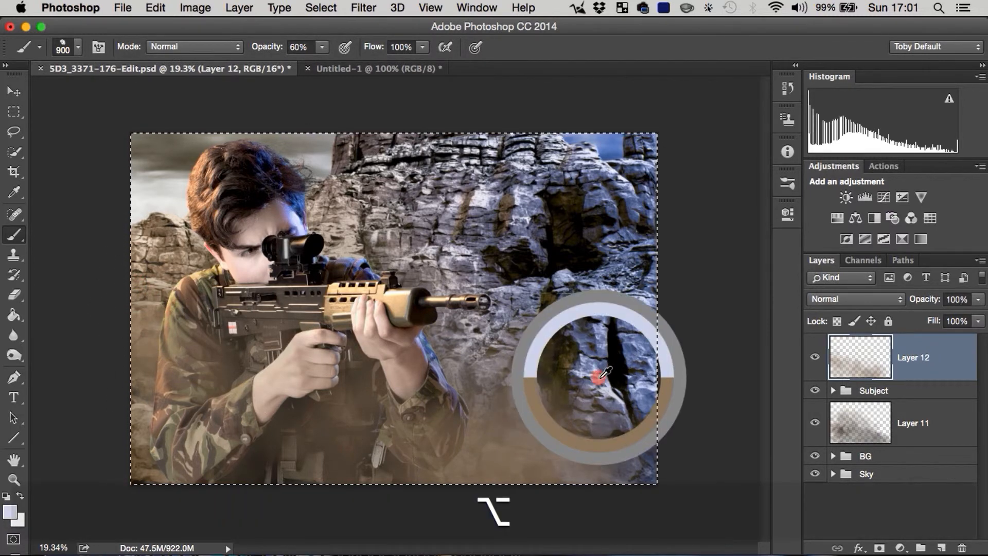
key(bracketleft)
key(bracketleft)
key(bracketleft)
key(bracketleft)
key(bracketleft)
key(bracketleft)
key(bracketleft)
key(bracketleft)
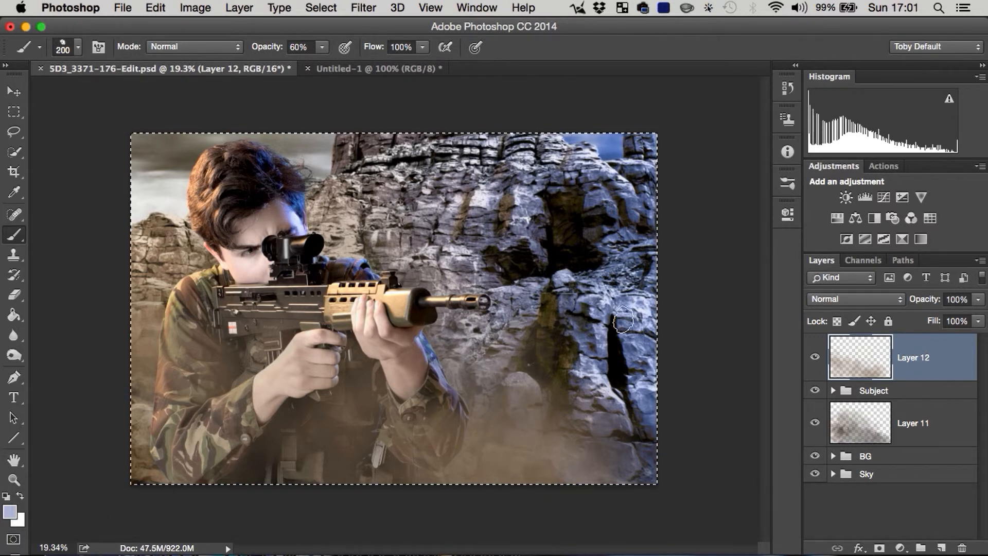
drag(263, 44, 240, 52)
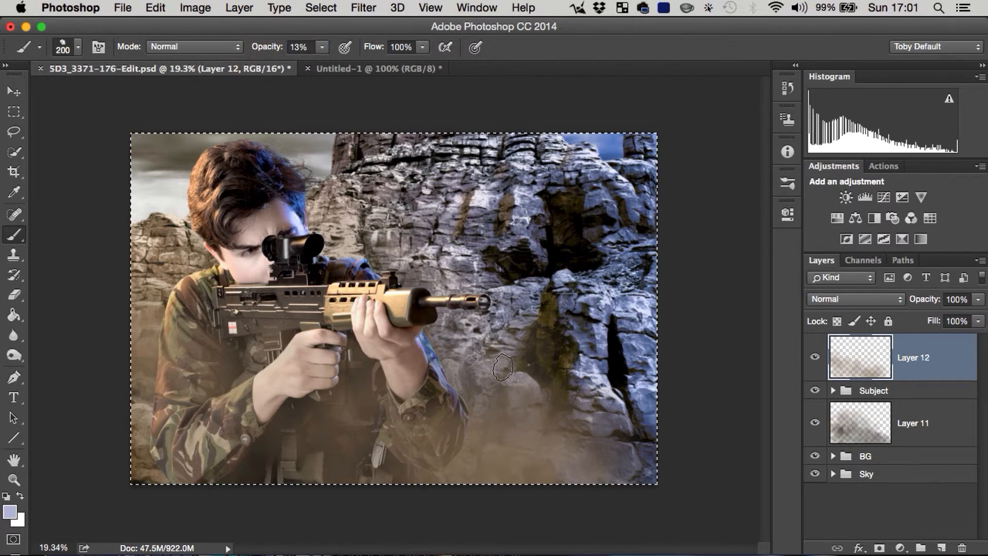
mouse_move(492, 412)
mouse_down()
mouse_move(483, 429)
mouse_move(463, 423)
mouse_up()
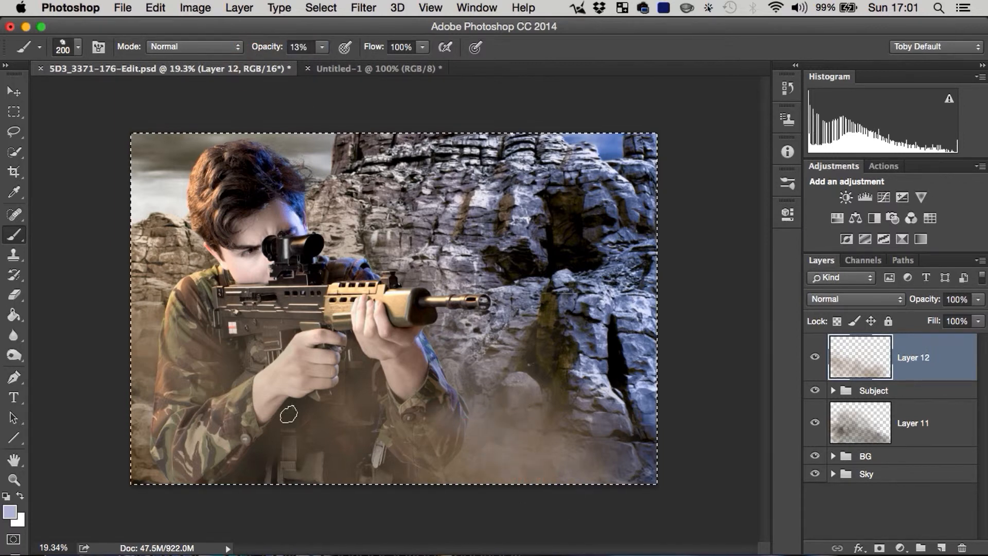
mouse_move(289, 415)
mouse_down()
mouse_move(359, 506)
mouse_move(348, 437)
mouse_move(332, 411)
mouse_up()
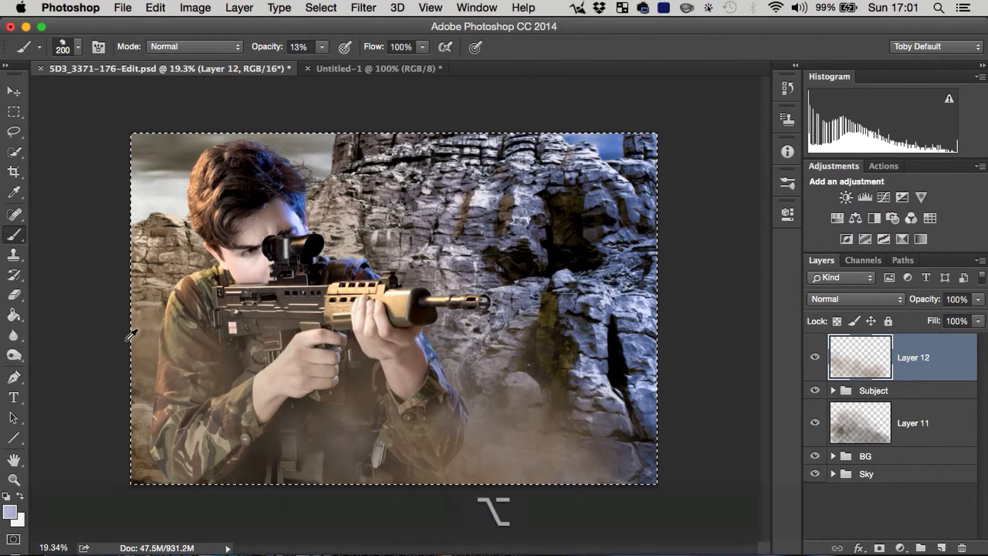
Step: Sample a near-white from the upper rocks and paint subtle wisps down the left edge and along the image's bottom
alt+click(481, 201)
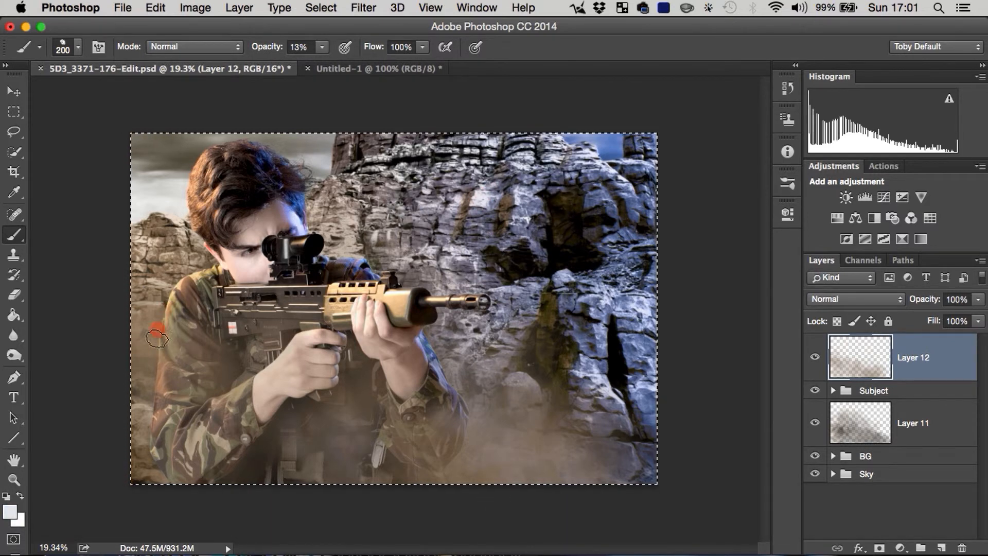
drag(157, 338, 150, 523)
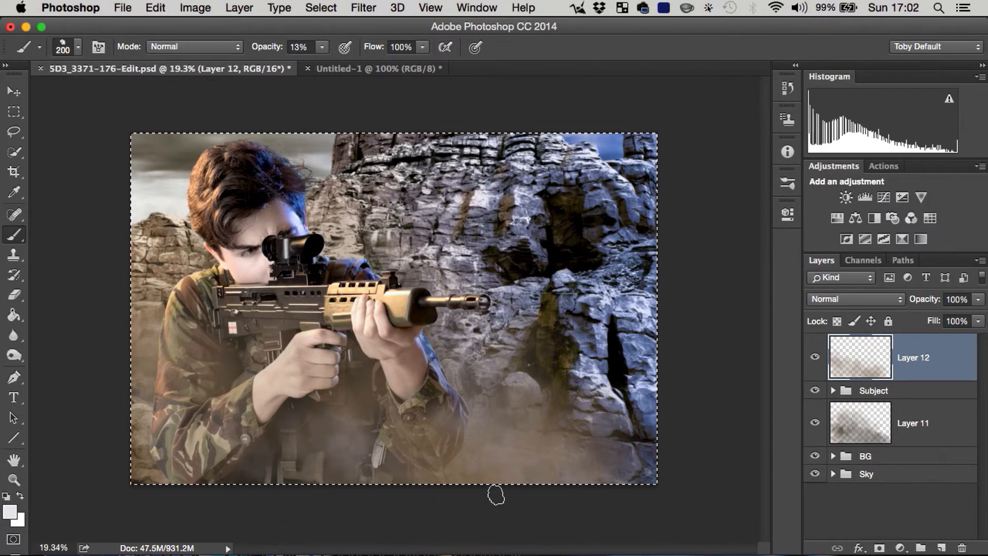
mouse_move(265, 480)
mouse_down()
mouse_move(314, 399)
mouse_move(496, 463)
mouse_move(500, 440)
mouse_up()
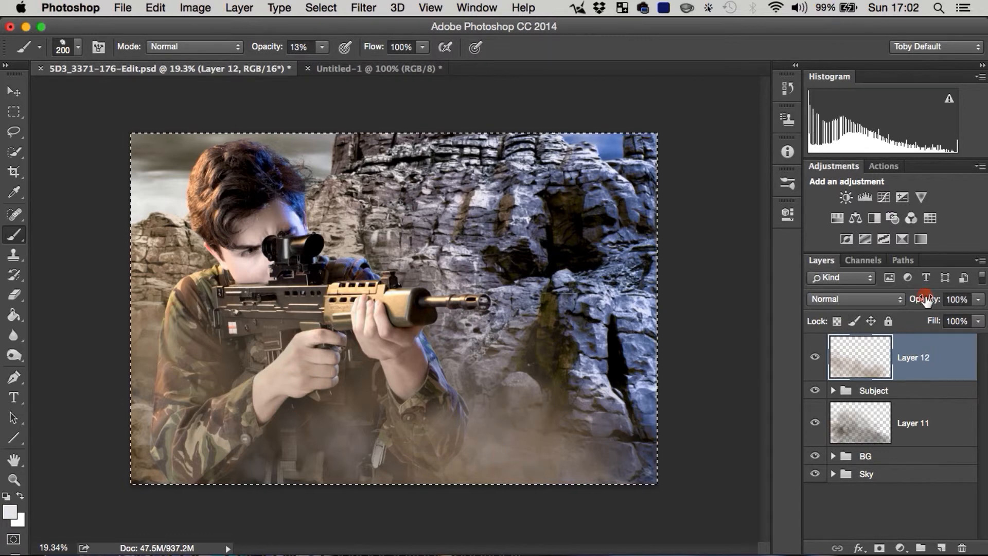
Step: Set Layer 12's opacity to 67% and compare the image with and without the two dust layers
drag(925, 300, 913, 305)
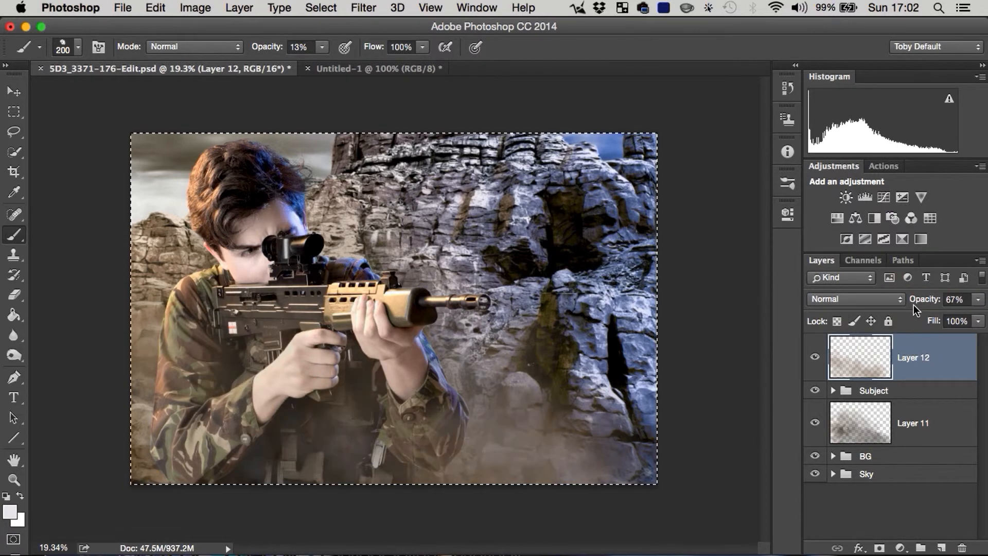
click(815, 360)
click(816, 360)
click(814, 422)
click(819, 361)
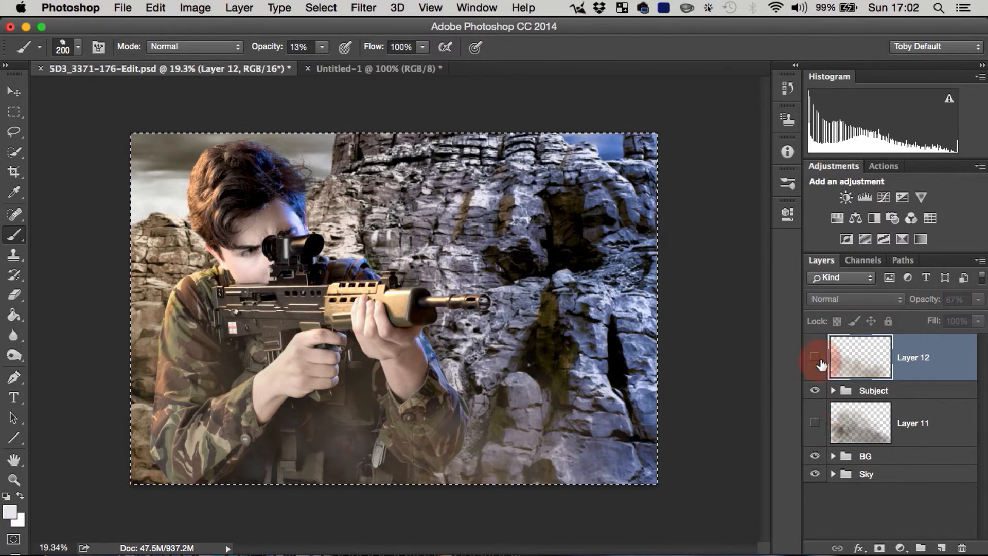
click(816, 363)
click(816, 423)
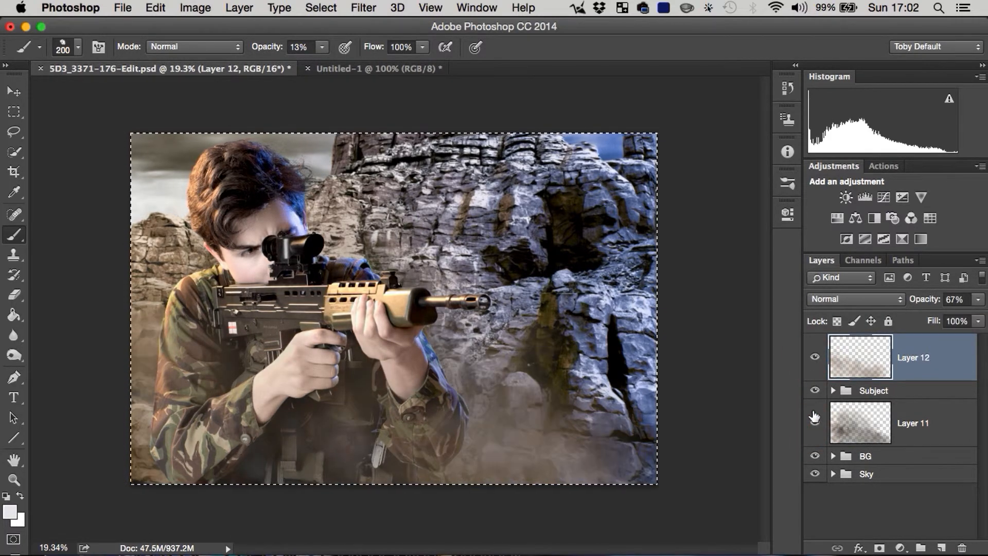
Step: Reduce the opacity of Layer 11 and set the opacity of Layer 12 to 48%
click(894, 424)
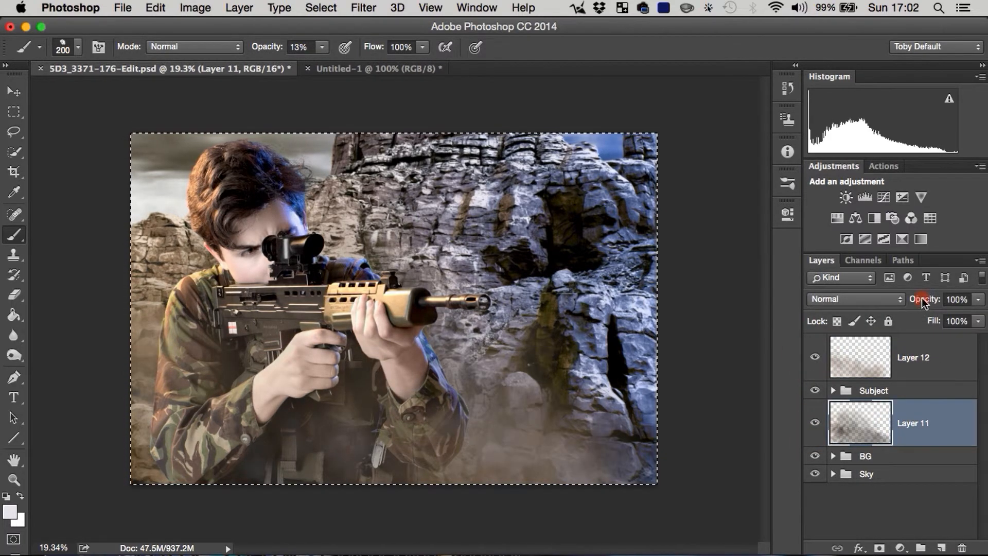
drag(922, 298, 911, 320)
click(912, 369)
Step: Toggle the visibility of Layer 12 and Layer 11 to compare the composite before and after the dust
click(814, 357)
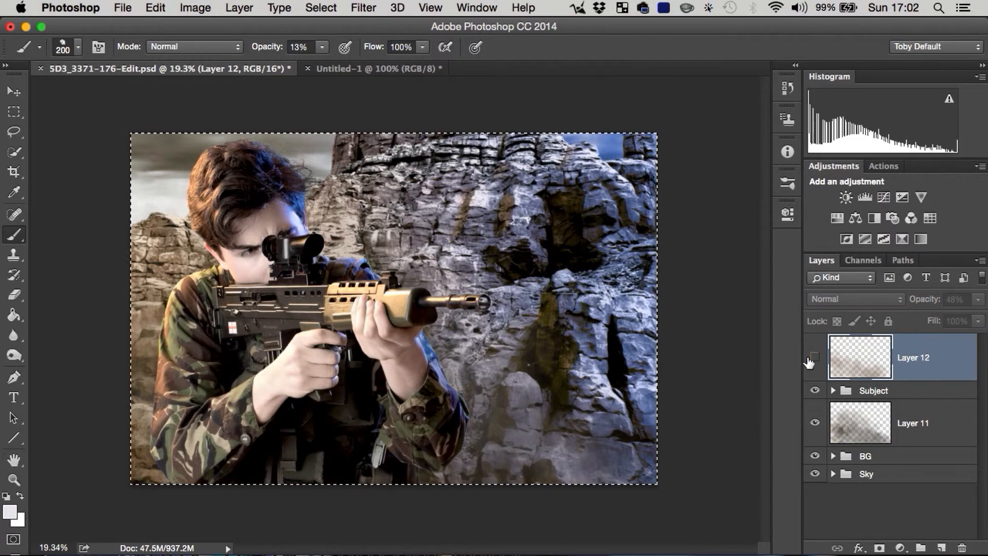
click(815, 357)
click(815, 423)
click(815, 358)
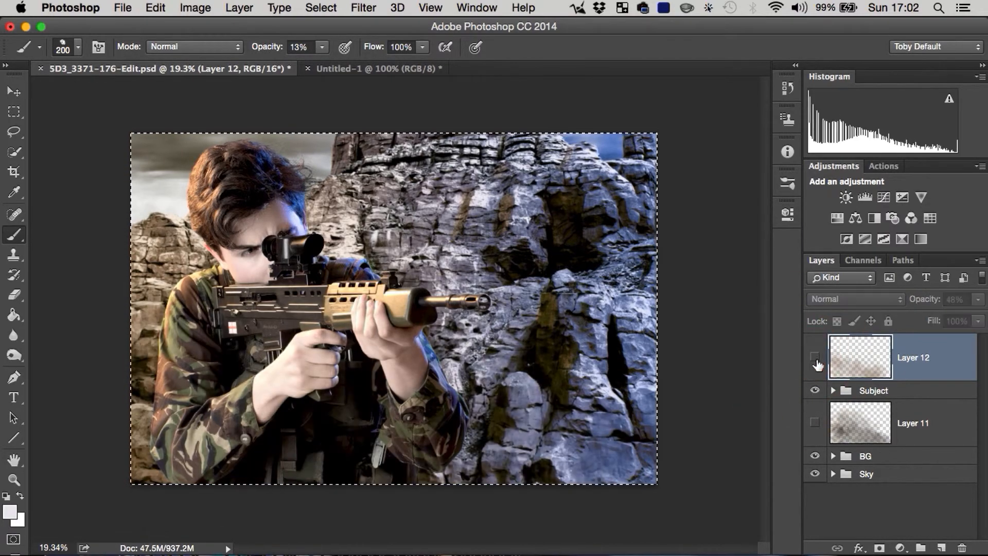
click(815, 358)
click(815, 422)
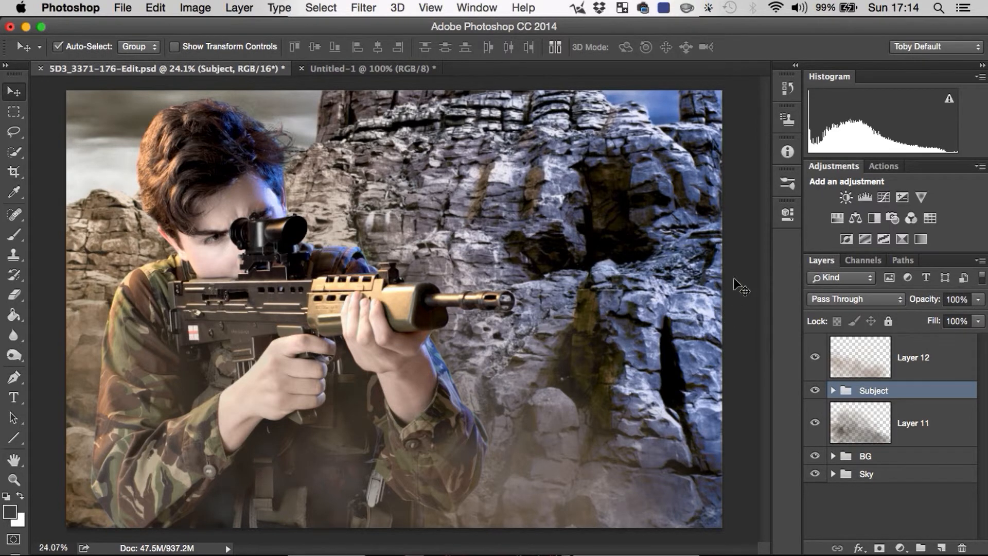
Step: Add a Levels adjustment above the Subject group with black input 46 and midtones 0.41, and clip it to that group
click(865, 197)
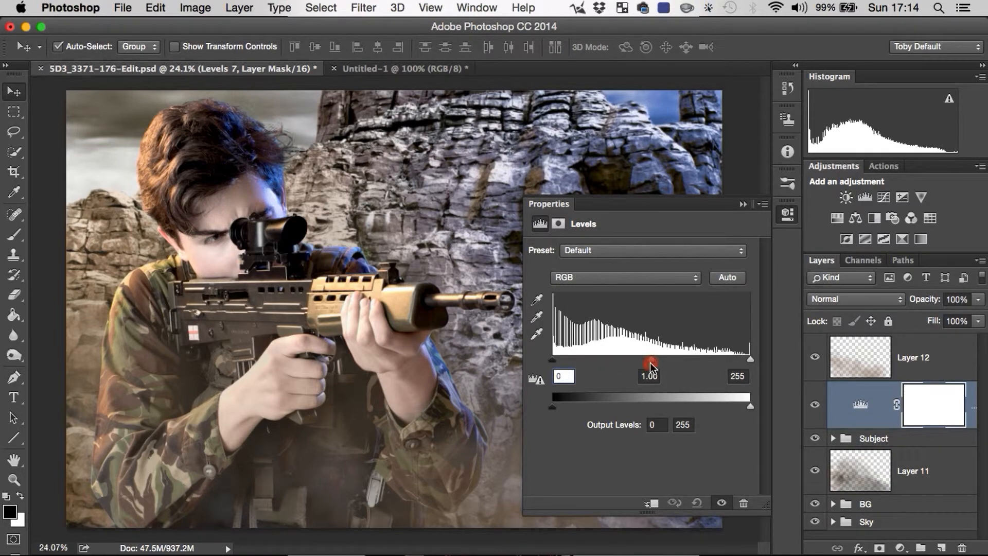
drag(651, 364, 688, 372)
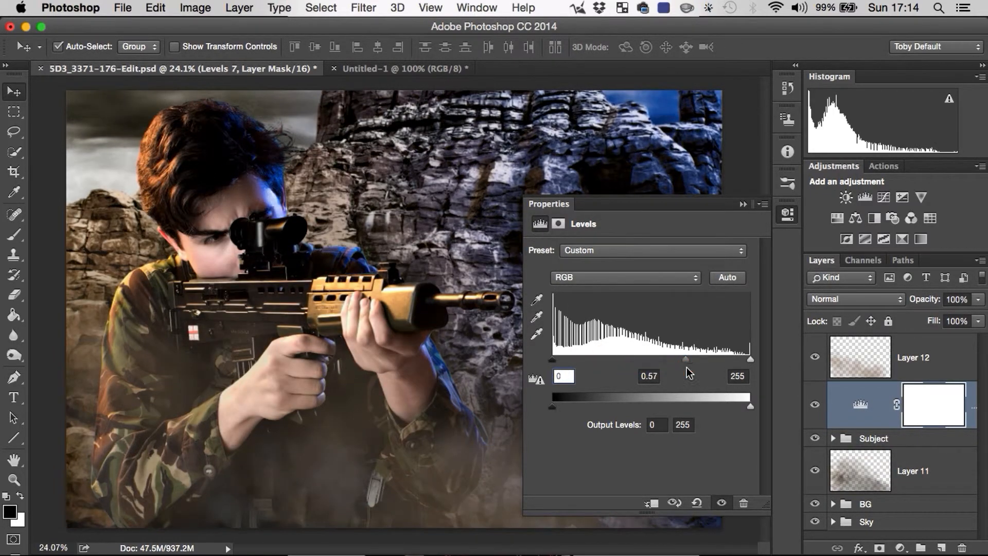
drag(567, 365, 578, 363)
drag(691, 359, 707, 359)
drag(582, 359, 591, 363)
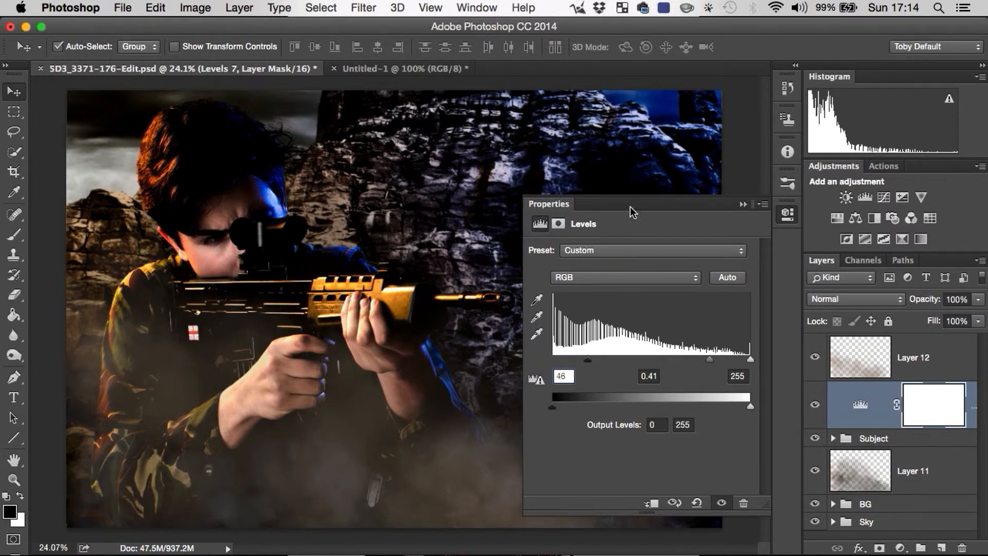
click(789, 215)
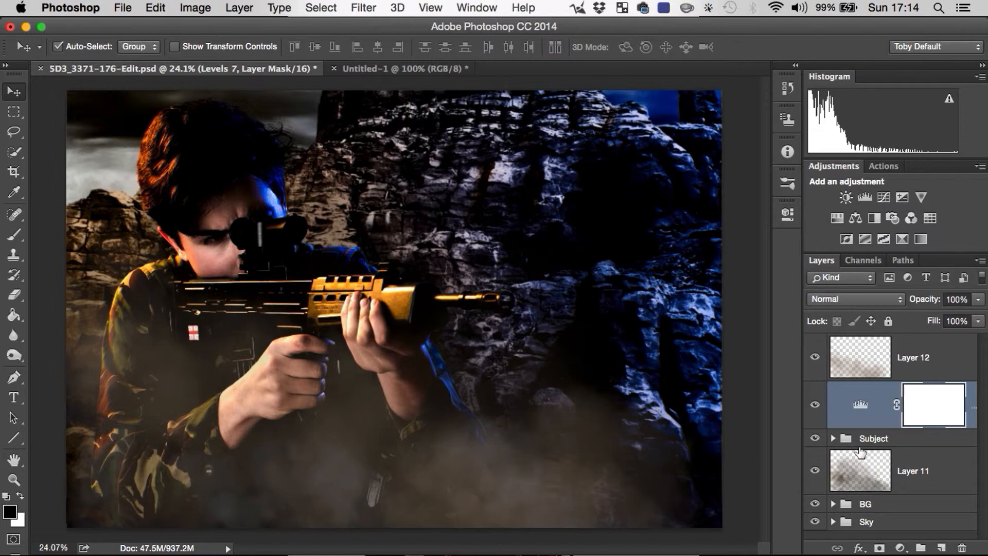
key(alt+super)
key(alt+super+g)
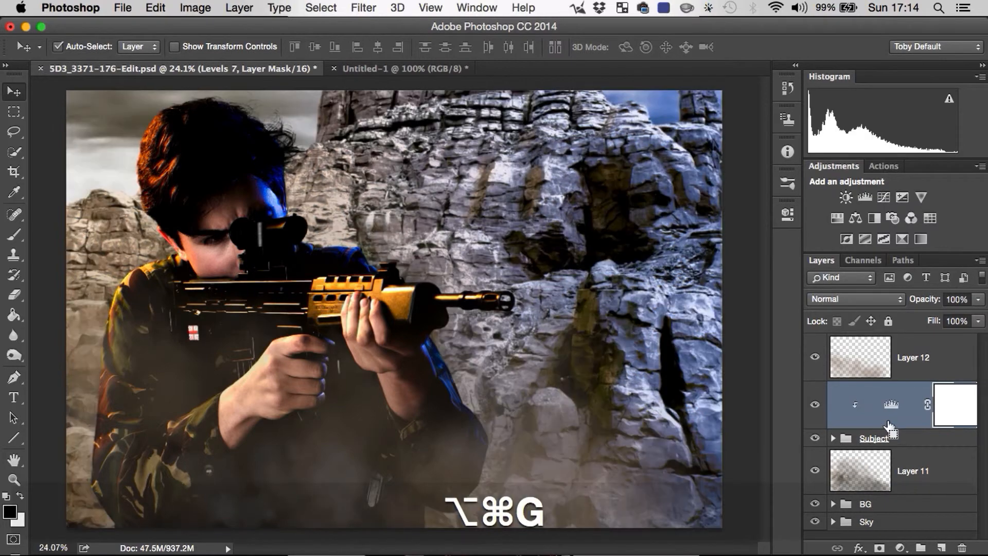
right_click(910, 423)
right_click(938, 431)
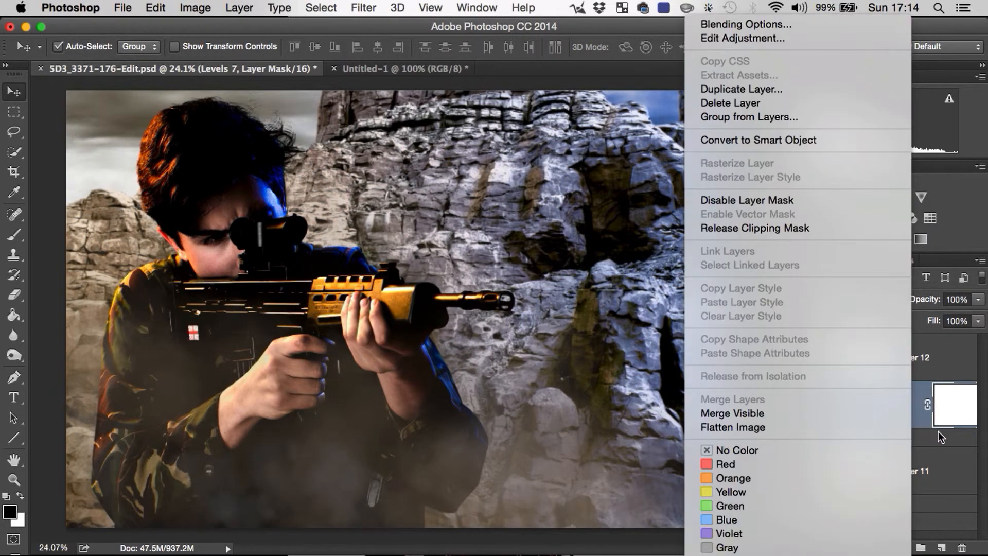
right_click(952, 365)
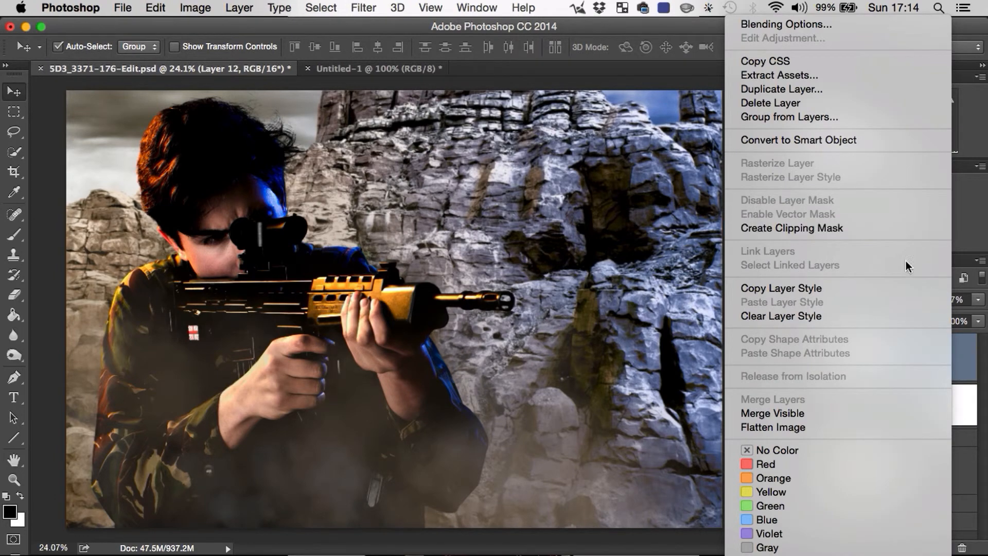
click(986, 449)
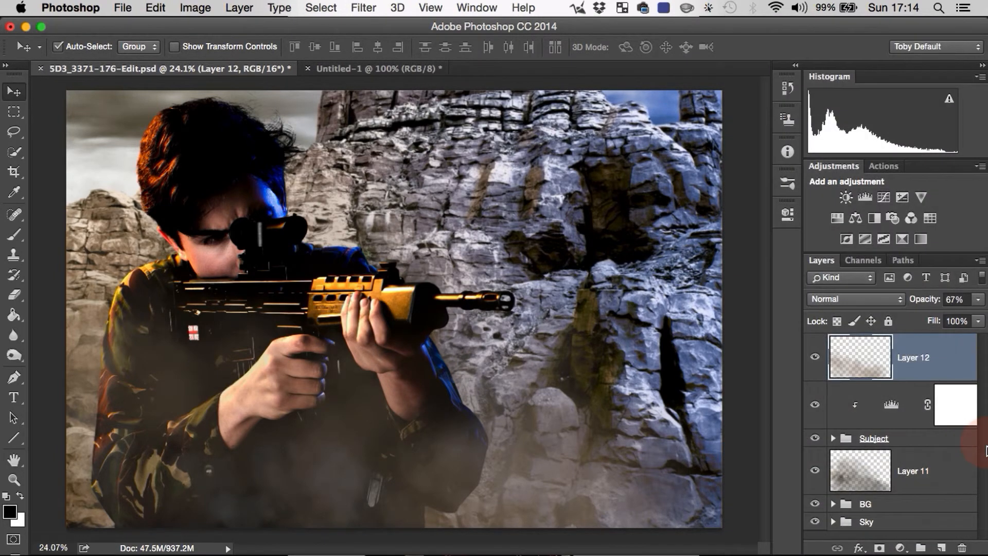
Step: Invert the Levels mask to black and paint white over the soldier's cheek with the 90 px dust brush at 19% opacity
click(957, 412)
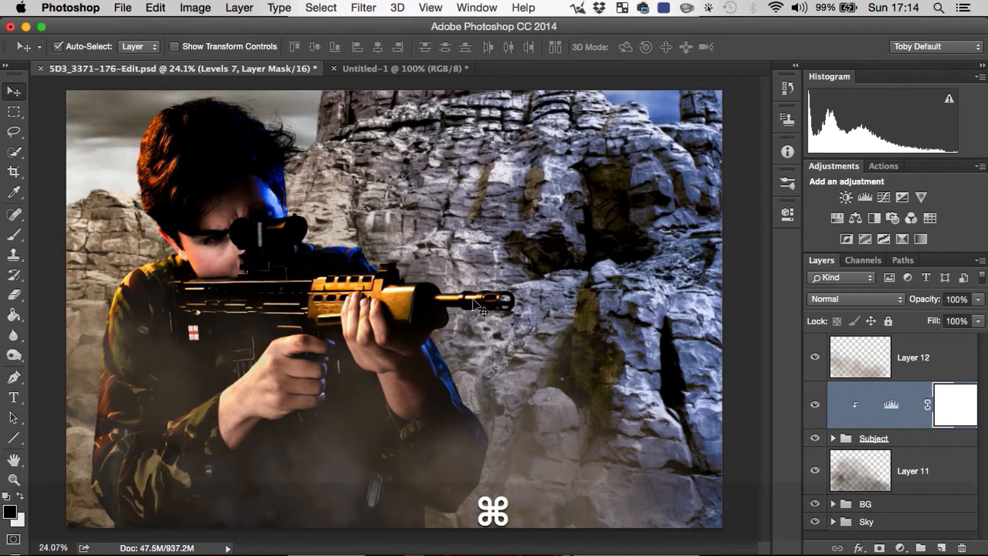
key(super+i)
key(z)
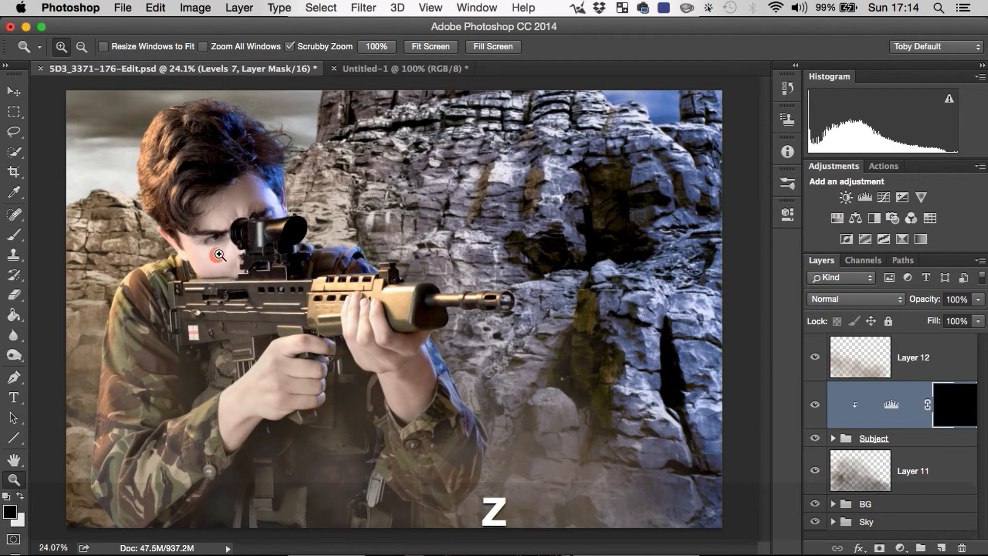
drag(220, 248, 299, 244)
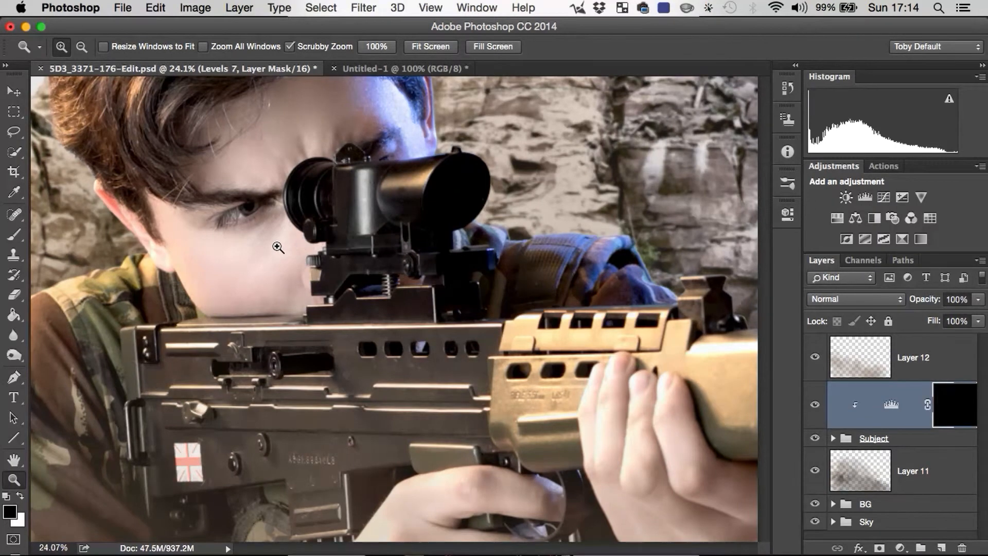
key(b)
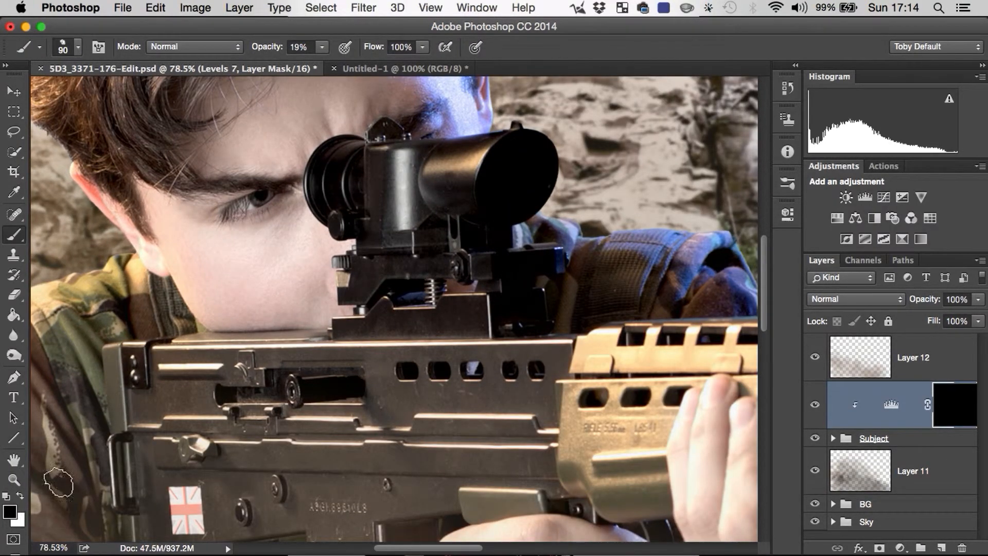
key(x)
mouse_move(206, 265)
mouse_down()
mouse_move(224, 294)
mouse_move(275, 324)
mouse_move(299, 272)
mouse_move(260, 296)
mouse_move(192, 279)
mouse_move(180, 249)
mouse_up()
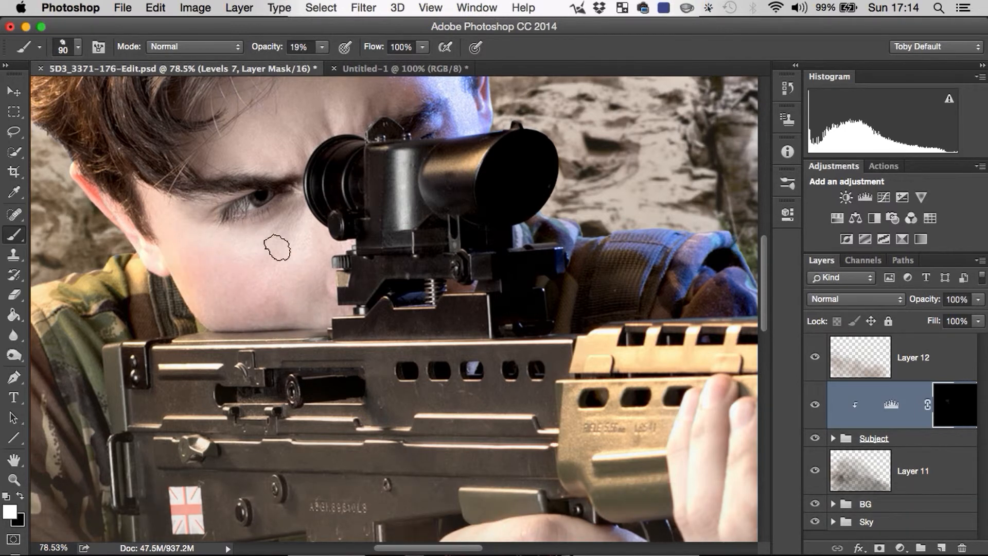
mouse_move(301, 238)
mouse_down()
mouse_move(275, 289)
mouse_move(176, 252)
mouse_move(180, 234)
mouse_move(205, 274)
mouse_move(188, 255)
mouse_up()
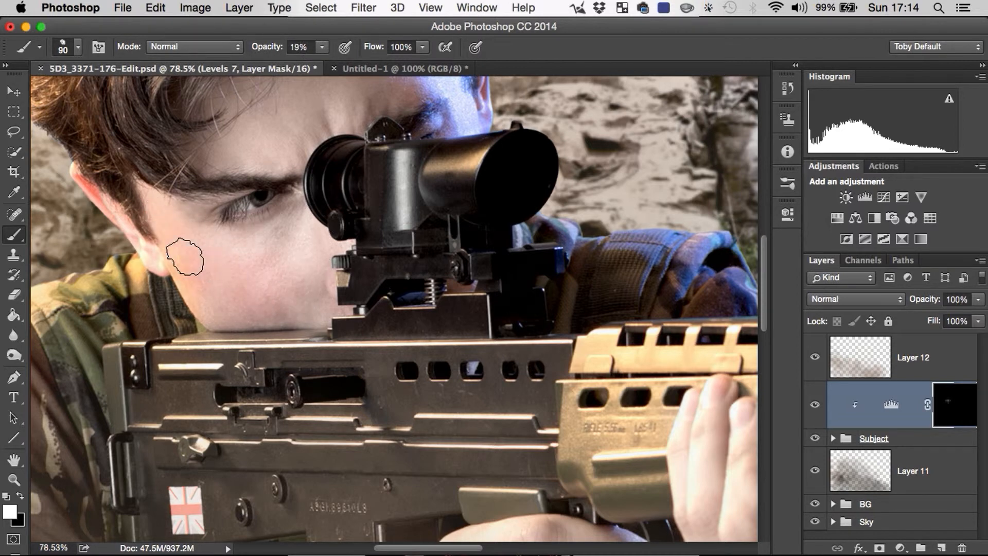
Step: Raise the brush opacity to 50% and paint dirt on the mask over the soldier's cheek, ear, forehead and temple
click(322, 47)
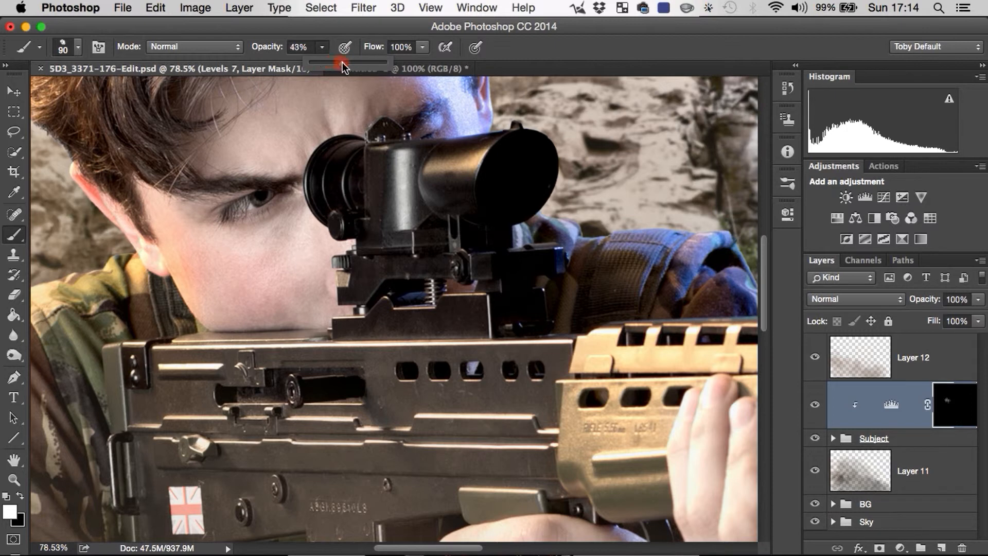
drag(342, 67, 346, 66)
mouse_move(206, 268)
mouse_down()
mouse_move(211, 283)
mouse_move(269, 302)
mouse_move(305, 258)
mouse_move(312, 269)
mouse_up()
mouse_move(113, 218)
mouse_down()
mouse_move(155, 256)
mouse_move(131, 273)
mouse_up()
key(space)
mouse_move(300, 150)
mouse_down()
mouse_move(286, 217)
mouse_move(260, 230)
mouse_move(333, 154)
mouse_move(403, 148)
mouse_move(429, 222)
mouse_up()
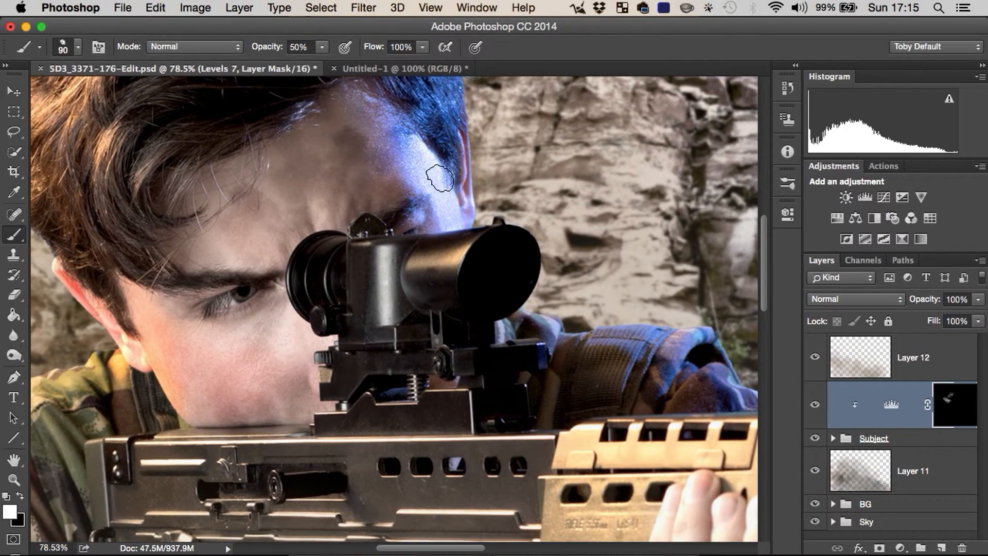
drag(440, 179, 451, 242)
Step: Paint white on the Levels mask over both of the soldier's hands and the wrist supporting the rifle
key(space)
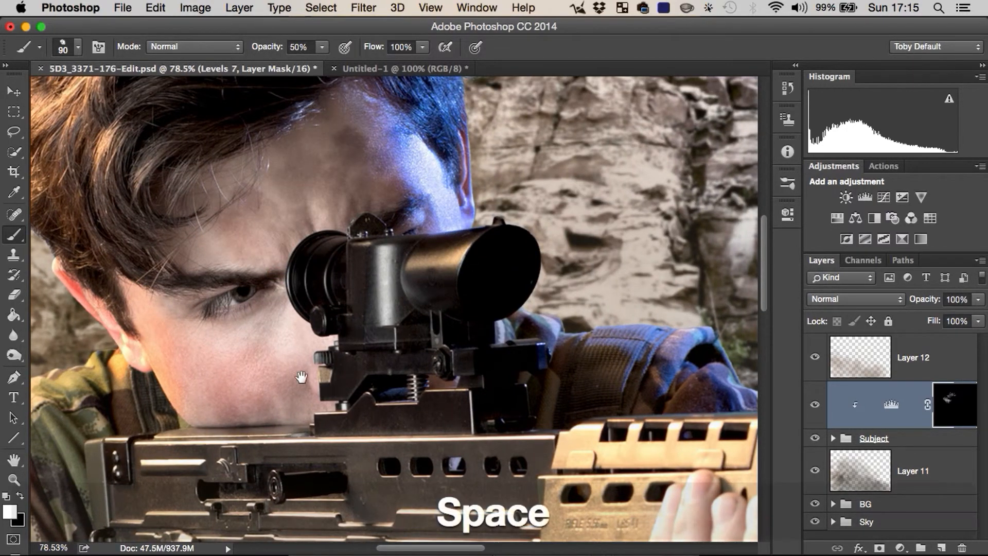
drag(265, 510, 263, 312)
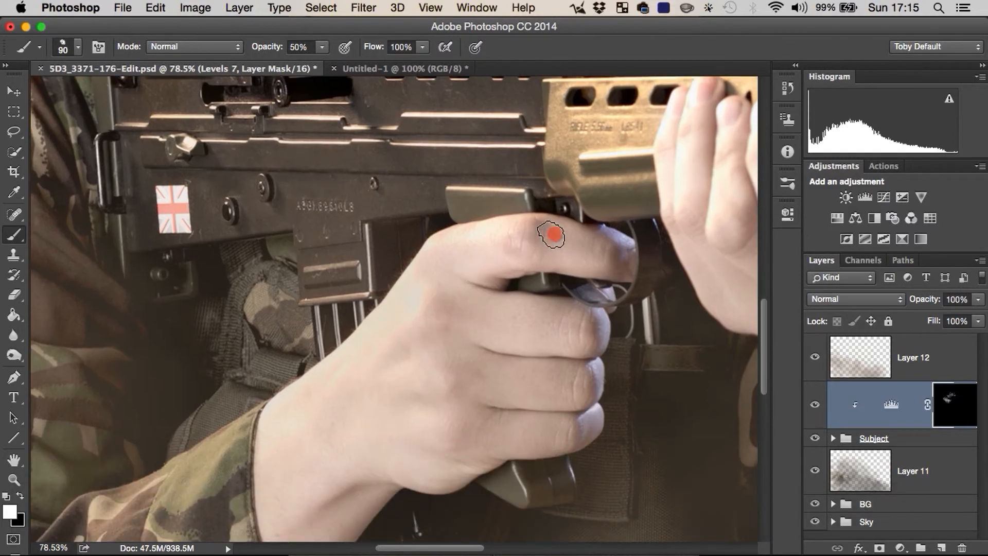
mouse_move(553, 234)
mouse_down()
mouse_move(483, 250)
mouse_move(444, 275)
mouse_move(376, 395)
mouse_move(272, 494)
mouse_move(317, 474)
mouse_move(434, 383)
mouse_move(428, 401)
mouse_move(461, 424)
mouse_move(557, 396)
mouse_move(555, 332)
mouse_move(552, 342)
mouse_move(590, 252)
mouse_move(504, 259)
mouse_move(451, 386)
mouse_move(393, 431)
mouse_move(327, 439)
mouse_move(289, 492)
mouse_move(410, 351)
mouse_up()
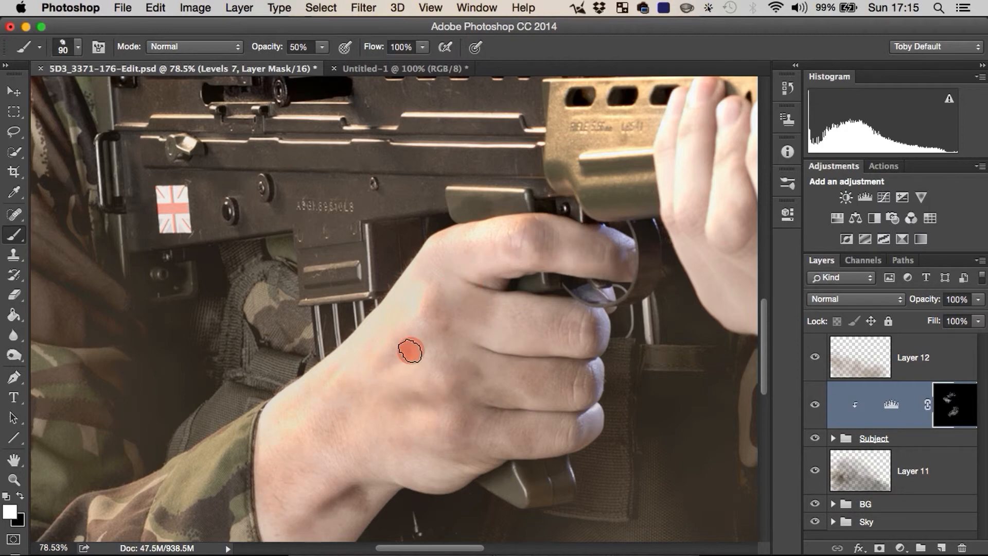
key(space)
drag(525, 326, 316, 330)
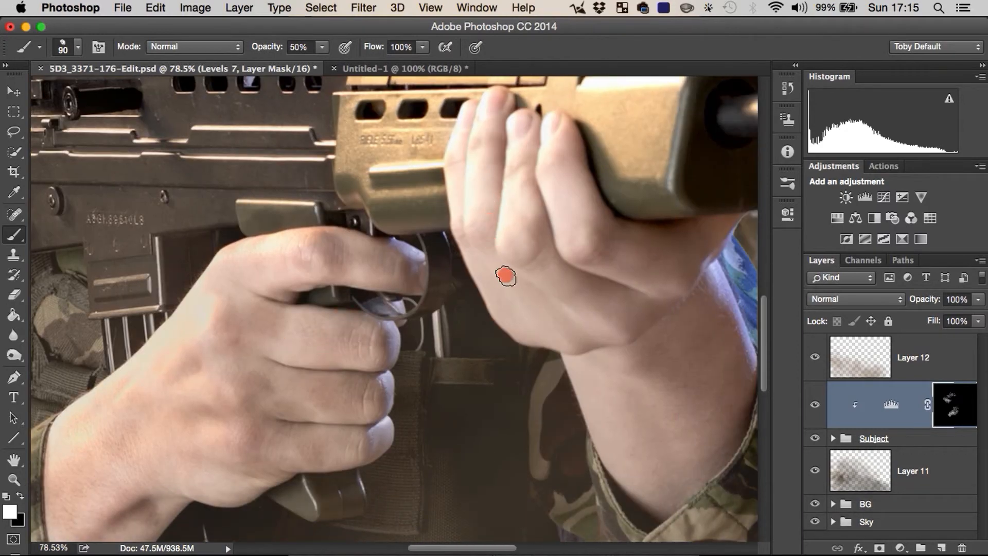
mouse_move(505, 276)
mouse_down()
mouse_move(595, 327)
mouse_move(635, 384)
mouse_move(655, 486)
mouse_move(688, 425)
mouse_move(698, 327)
mouse_move(671, 247)
mouse_move(626, 257)
mouse_move(599, 327)
mouse_move(618, 415)
mouse_up()
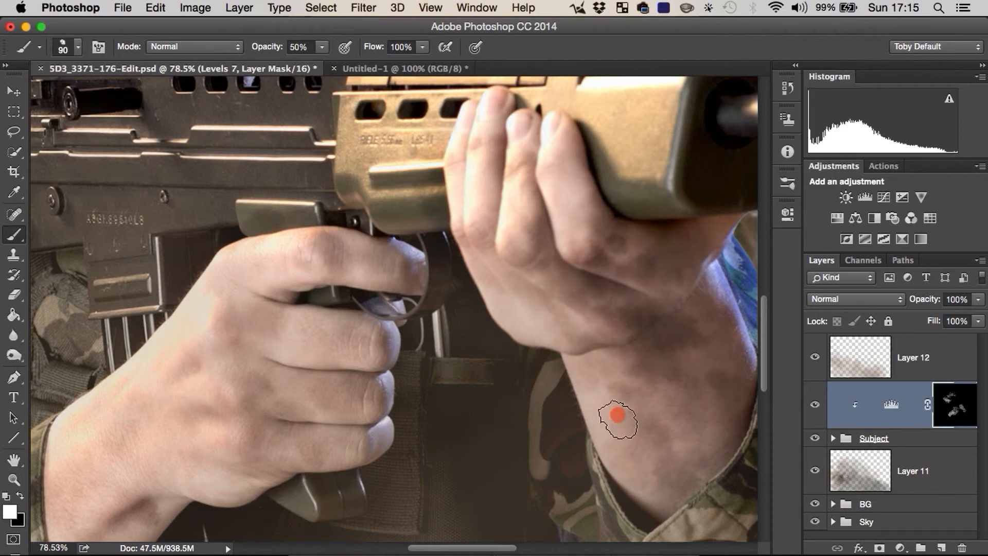
Step: Paint white on the Levels mask across the camouflage jacket's shoulder, sleeves and arms to dirty the uniform
key(z)
mouse_move(480, 434)
mouse_down()
mouse_move(393, 408)
mouse_move(287, 339)
mouse_up()
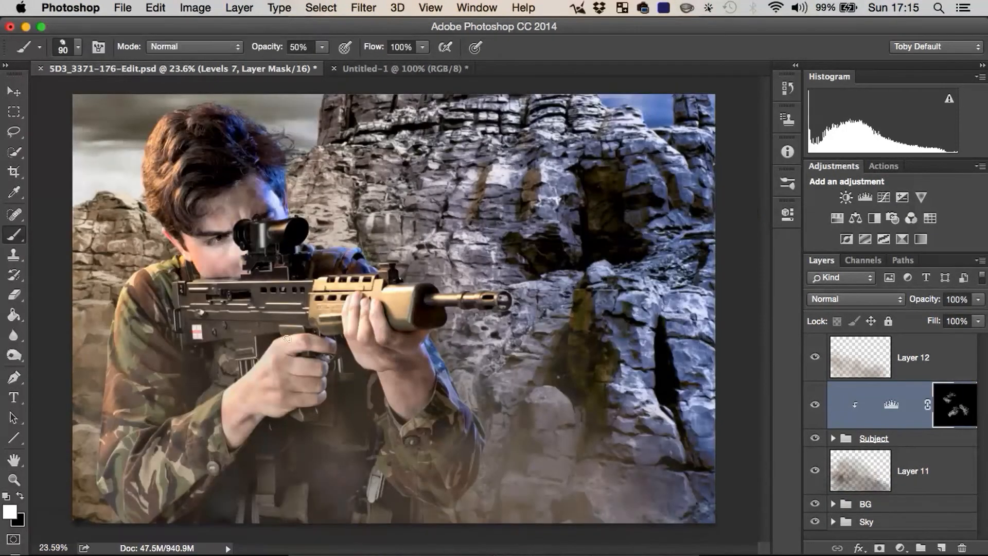
mouse_move(136, 304)
mouse_down()
mouse_move(110, 442)
mouse_move(118, 508)
mouse_move(125, 512)
mouse_move(114, 381)
mouse_move(149, 255)
mouse_move(162, 503)
mouse_move(221, 462)
mouse_move(205, 504)
mouse_move(440, 442)
mouse_up()
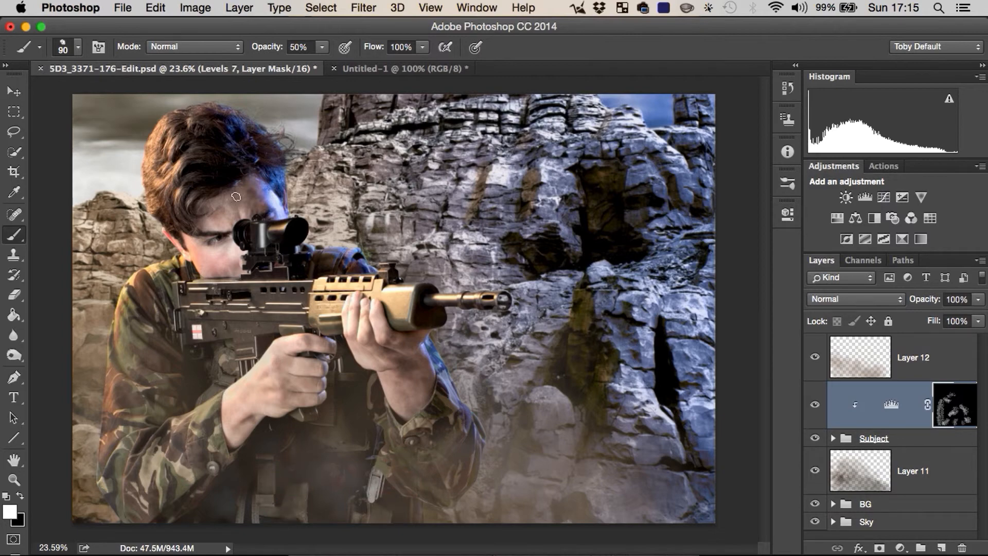
Step: Switch to a round brush with a size of 46 px and 0% hardness for detail work on the soldier's face
key(z)
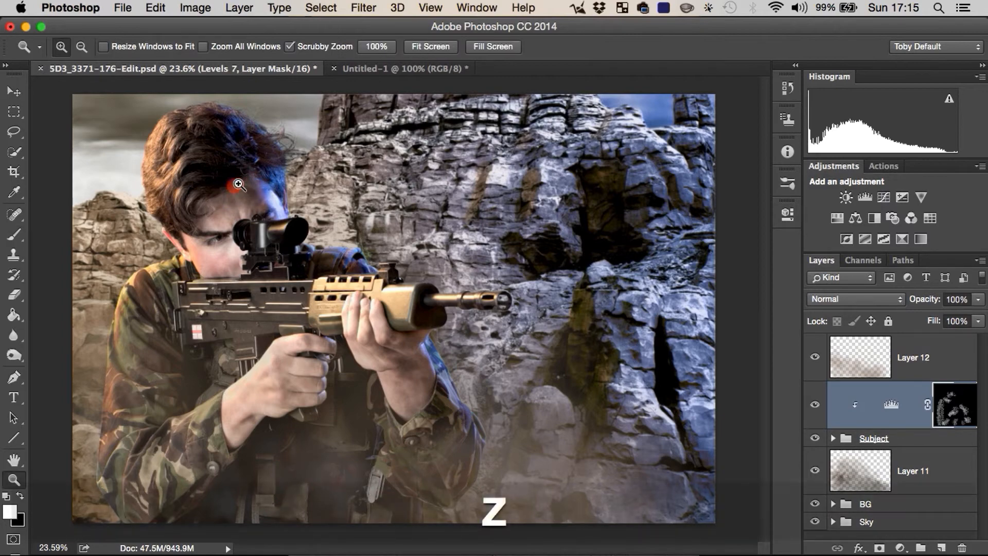
click(234, 188)
mouse_move(218, 369)
mouse_down()
mouse_move(185, 302)
mouse_move(221, 341)
mouse_move(188, 336)
mouse_move(309, 286)
mouse_move(289, 249)
mouse_up()
key(z)
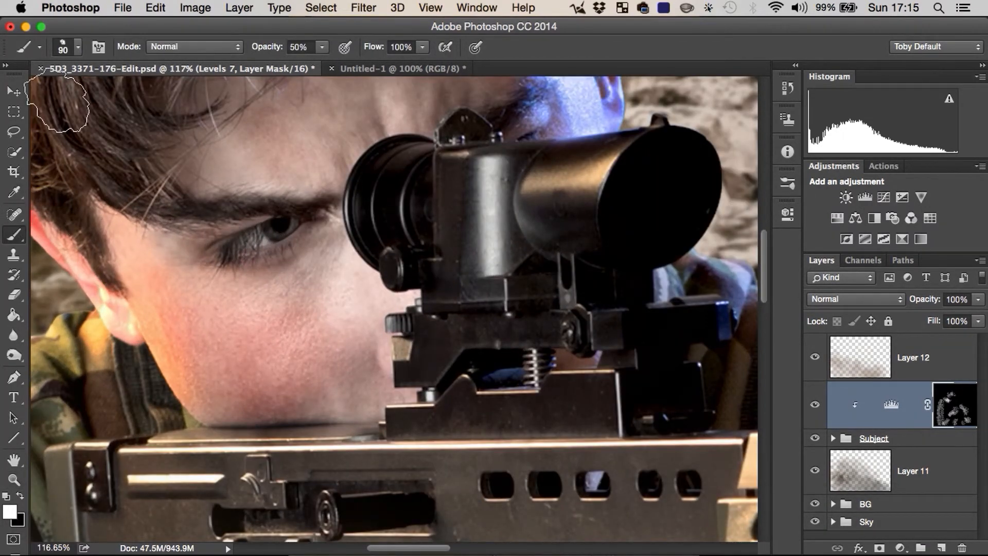
click(78, 40)
click(80, 164)
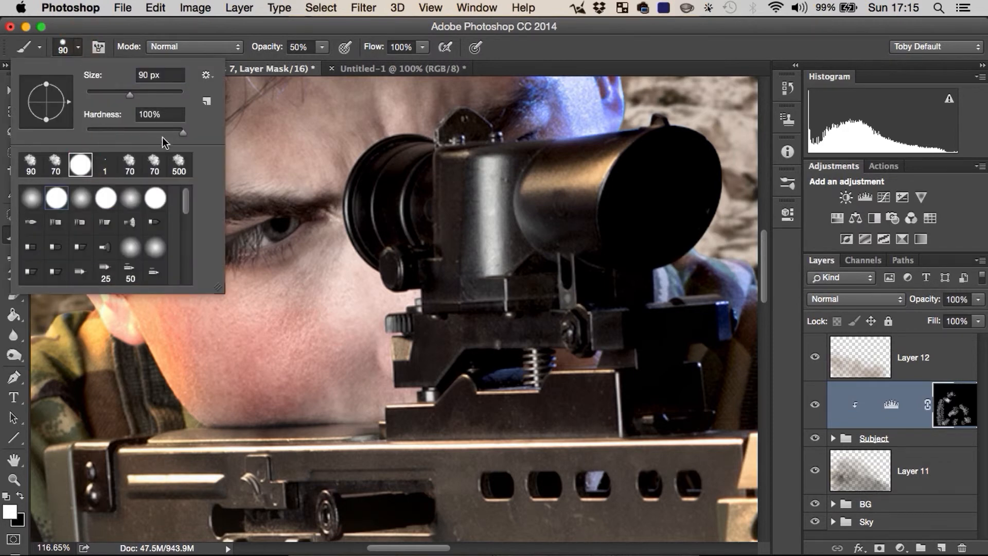
right_click(441, 247)
click(589, 318)
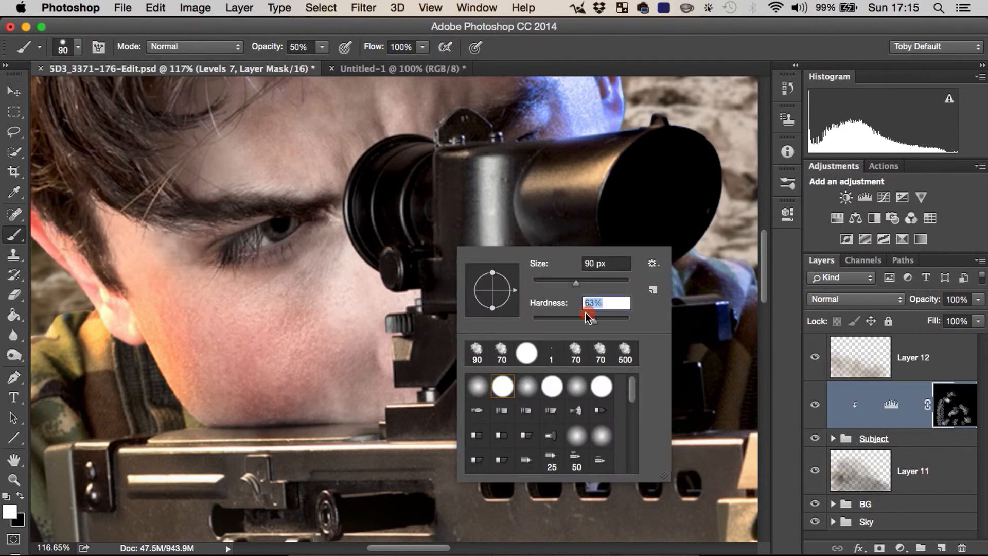
drag(576, 282, 574, 282)
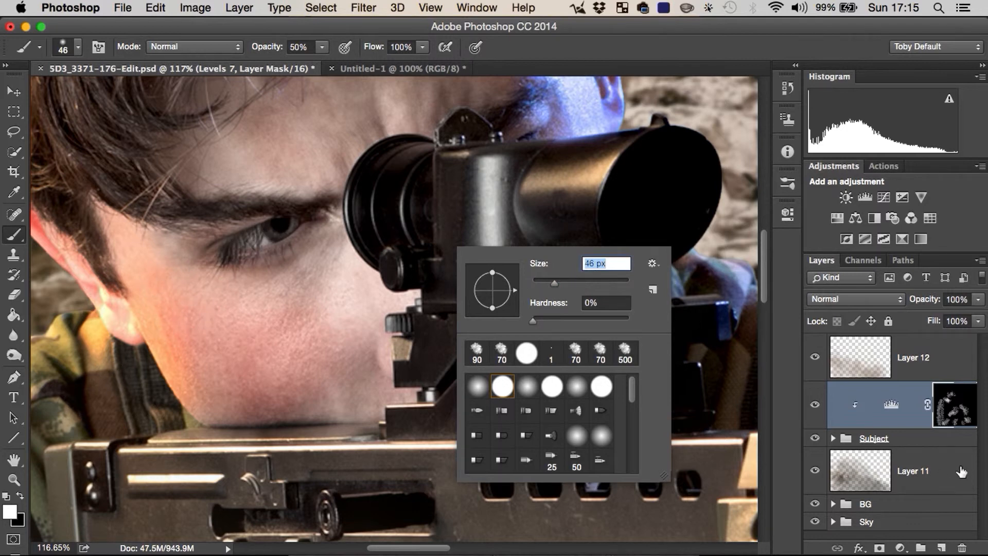
Step: Switch the foreground to black and paint on the Levels mask over the soldier's eye to clear the dirt from it
click(953, 414)
key(x)
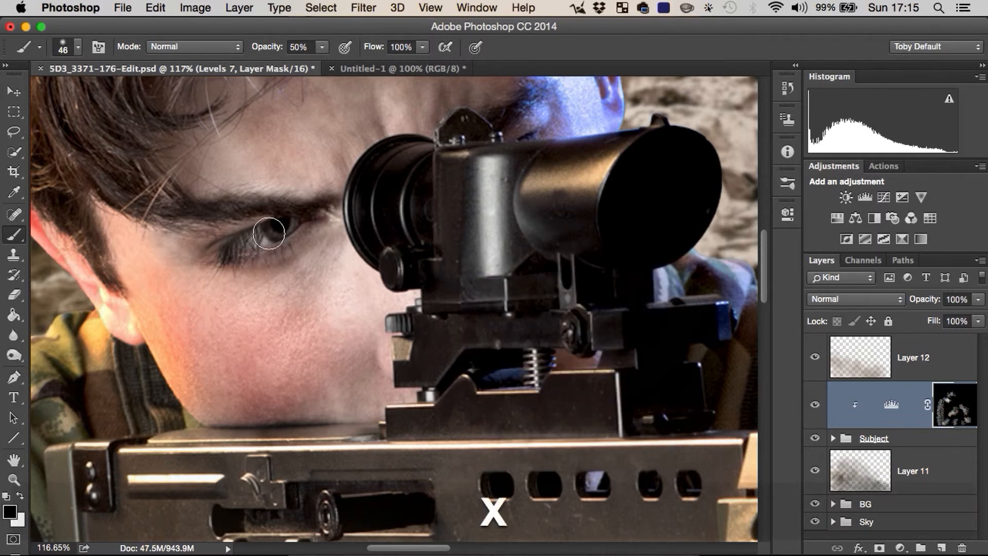
mouse_move(275, 225)
mouse_down()
mouse_move(238, 242)
mouse_move(290, 222)
mouse_move(224, 242)
mouse_move(282, 234)
mouse_move(219, 247)
mouse_move(306, 225)
mouse_move(287, 242)
mouse_move(219, 251)
mouse_move(288, 232)
mouse_up()
key(space)
drag(345, 263, 317, 134)
key(space)
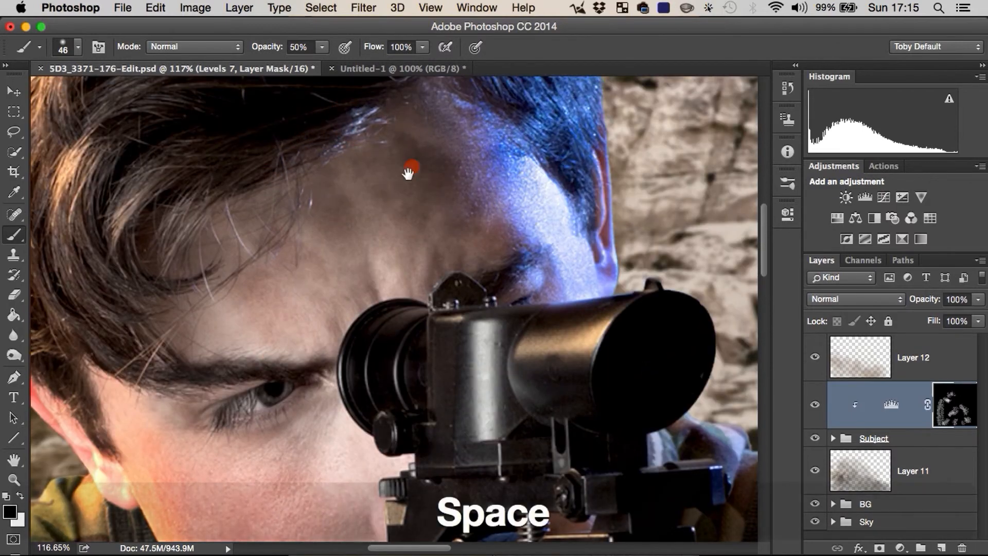
drag(406, 159, 359, 234)
drag(288, 389, 289, 337)
Step: Paint black on the Levels mask over the rifle scope beside the face to remove stray dirt
mouse_move(481, 285)
mouse_down()
mouse_move(420, 284)
mouse_move(398, 262)
mouse_move(405, 251)
mouse_move(378, 278)
mouse_move(326, 297)
mouse_move(329, 367)
mouse_up()
key(space)
drag(392, 432, 423, 326)
mouse_move(354, 252)
mouse_down()
mouse_move(172, 227)
mouse_move(237, 238)
mouse_move(459, 227)
mouse_up()
key(space)
mouse_move(369, 302)
mouse_down()
mouse_move(475, 377)
mouse_move(436, 419)
mouse_move(334, 425)
mouse_up()
Step: Paint black on the Levels mask where the supporting hand meets the rifle's handguard
key(z)
key(space)
drag(425, 378, 338, 322)
key(z)
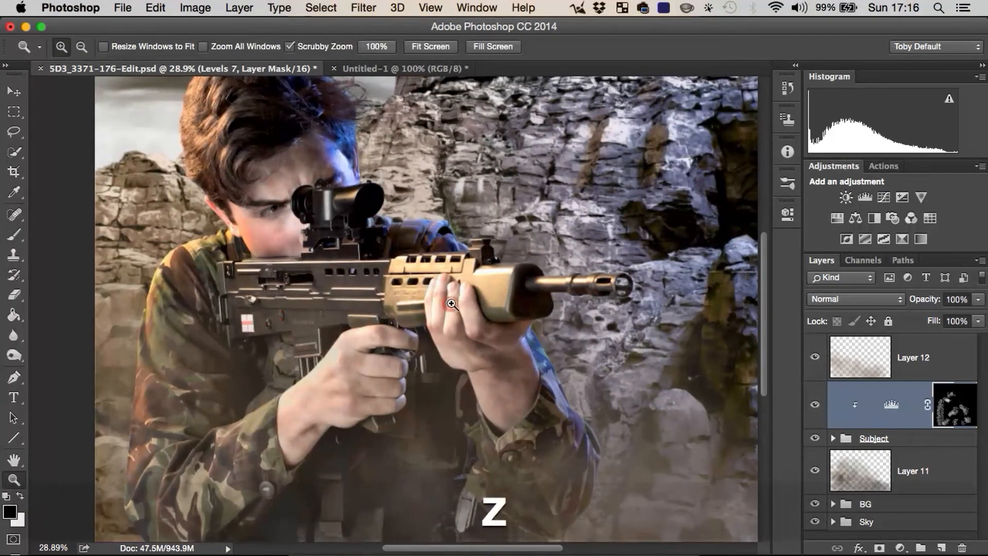
drag(464, 309, 532, 256)
key(space)
drag(449, 378, 403, 269)
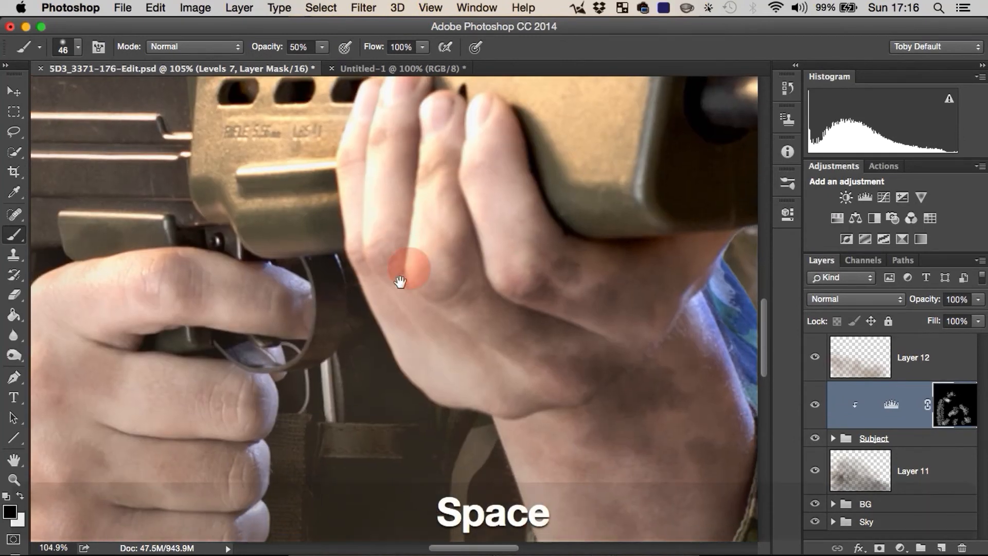
key(space)
drag(530, 337, 455, 325)
drag(495, 247, 503, 260)
Step: Set the brush opacity to 92% and its size to 90 px, then paint black on the mask beside the supporting wrist
drag(271, 49, 328, 60)
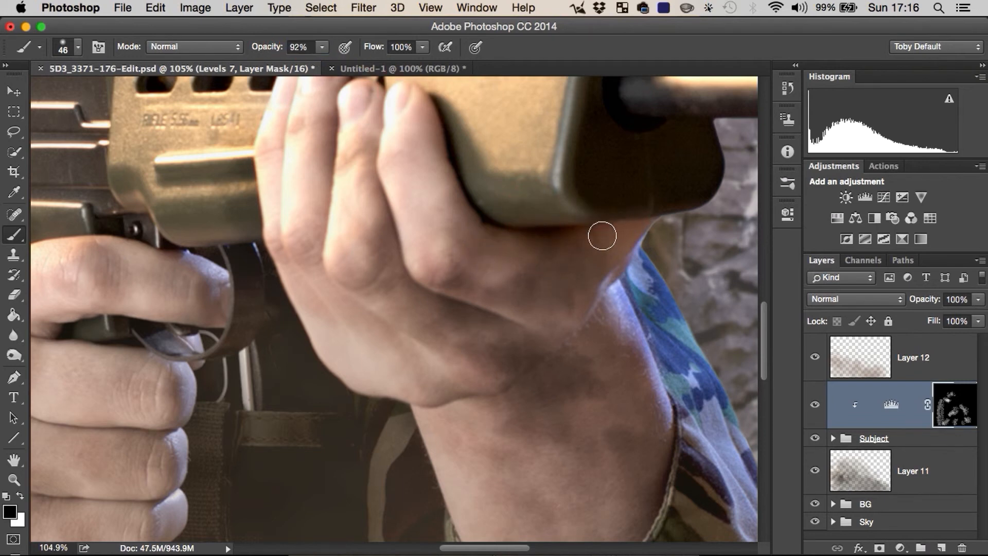
key(bracketright)
key(bracketright)
key(bracketright)
key(bracketright)
key(bracketright)
key(space)
drag(679, 294, 627, 252)
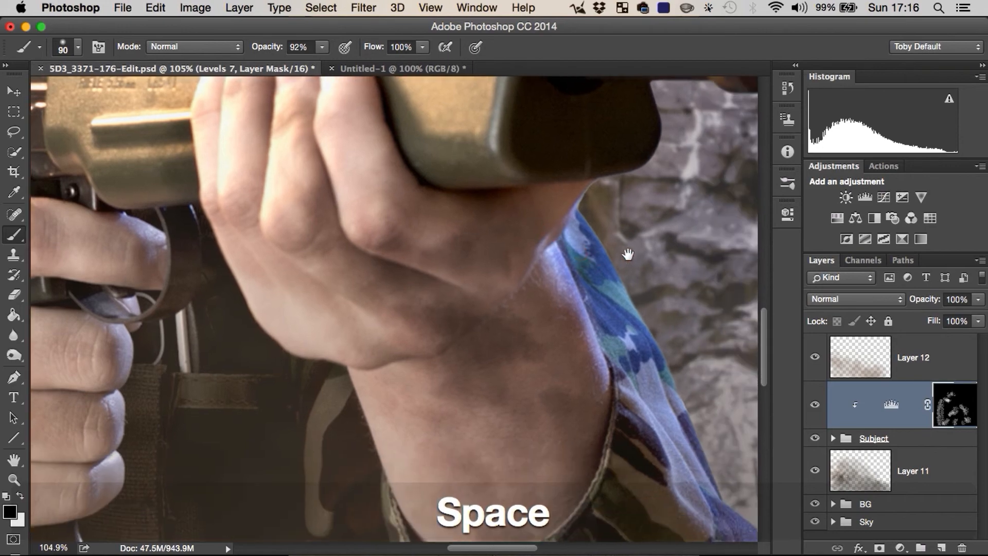
drag(624, 312, 664, 396)
Step: Paint black on the Levels mask around the rifle's trigger guard to clear the dirt spill
key(z)
mouse_move(626, 441)
mouse_down()
mouse_move(609, 458)
mouse_move(565, 229)
mouse_move(537, 151)
mouse_up()
key(space)
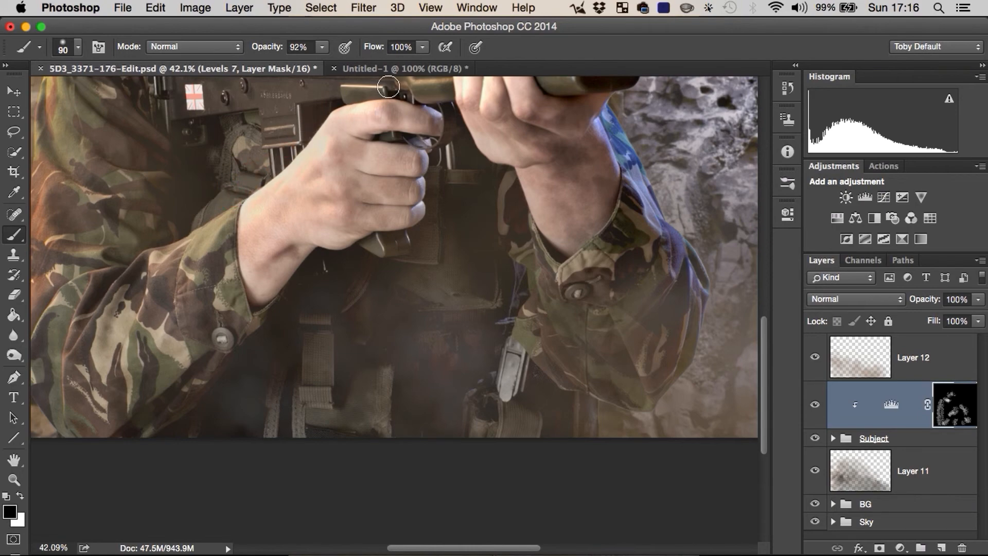
key(z)
drag(415, 89, 510, 108)
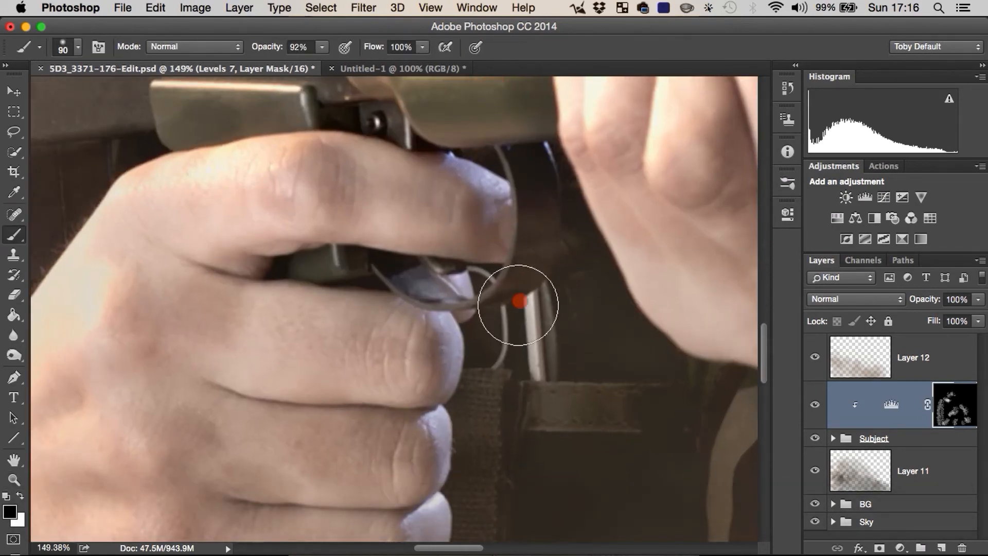
key(z)
drag(549, 378, 450, 437)
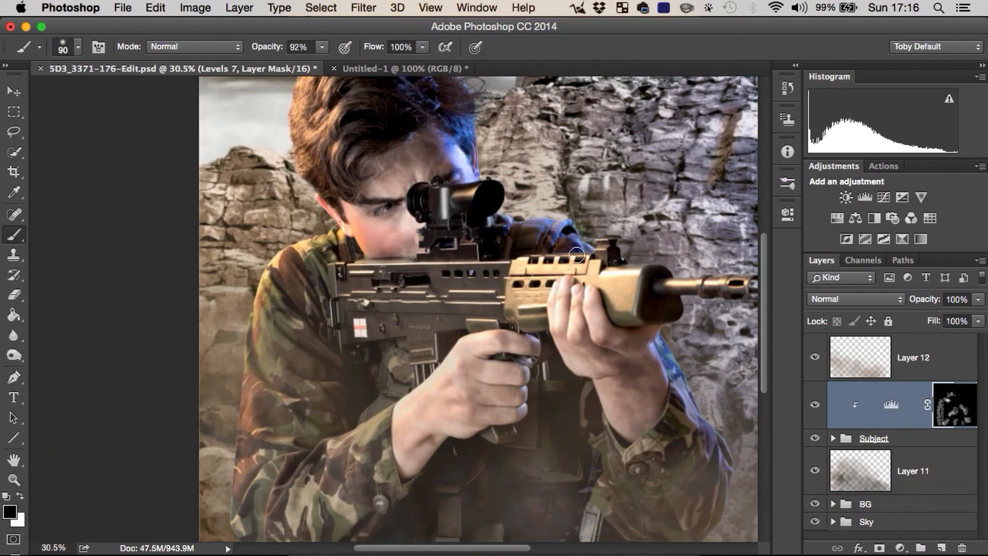
Step: Compare the image with and without the Levels dirt and the dust on Layer 11 and Layer 12, leaving all three visible
key(z)
drag(610, 300, 607, 300)
click(815, 405)
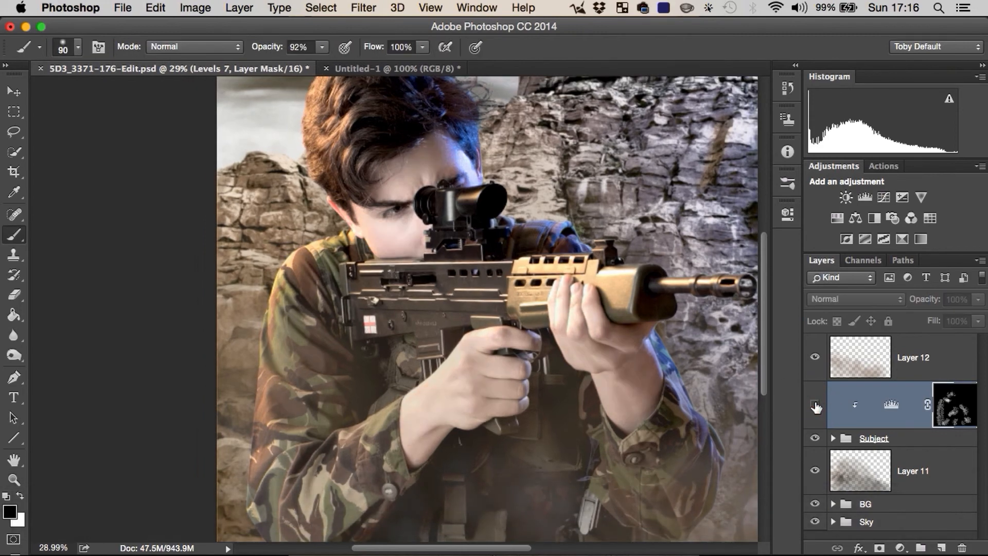
click(816, 405)
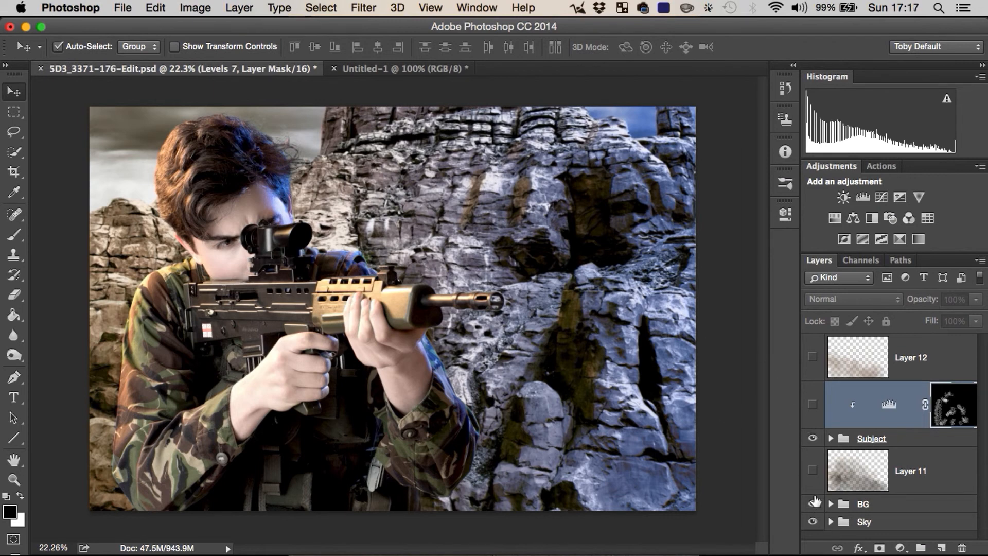
click(813, 471)
click(812, 405)
click(813, 357)
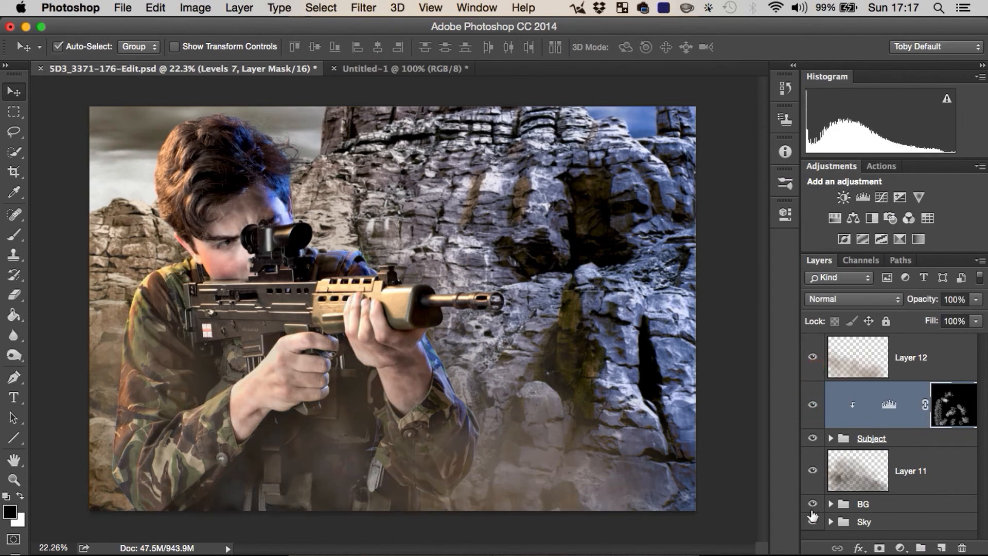